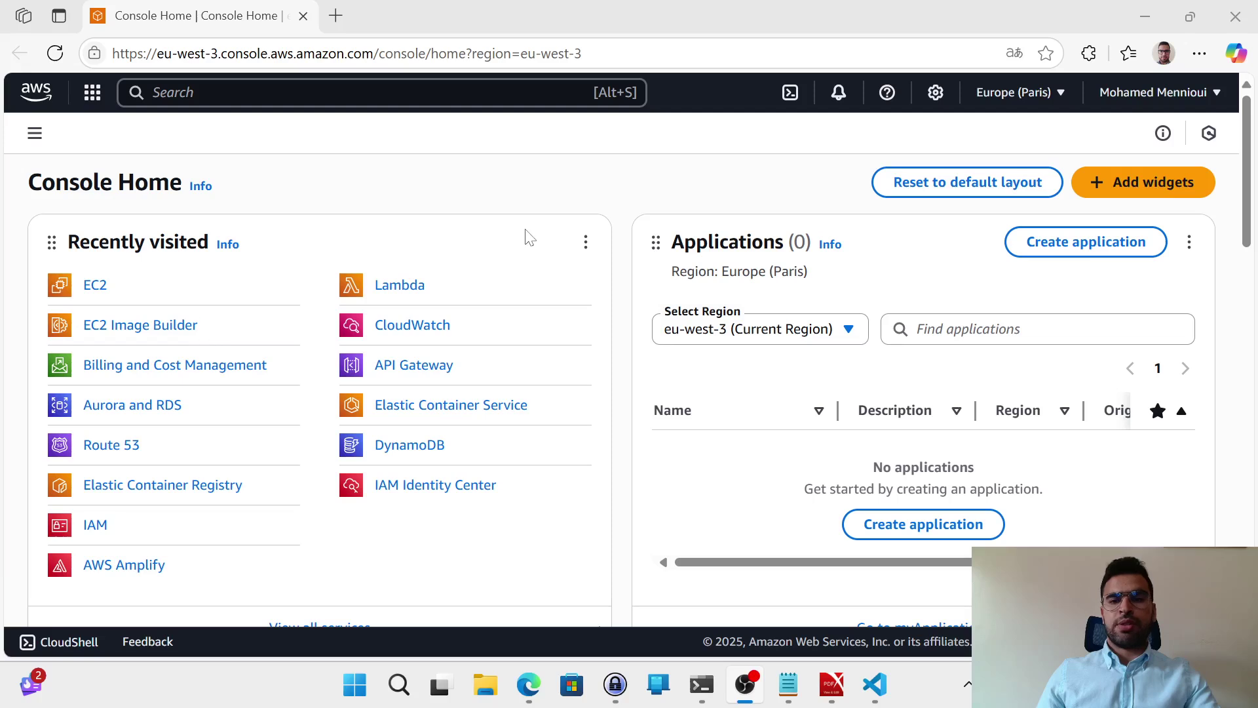
# Review the AWS regions available to the account across the United States, Asia Pacific, Canada, Europe and South America
pyautogui.click(1021, 99)
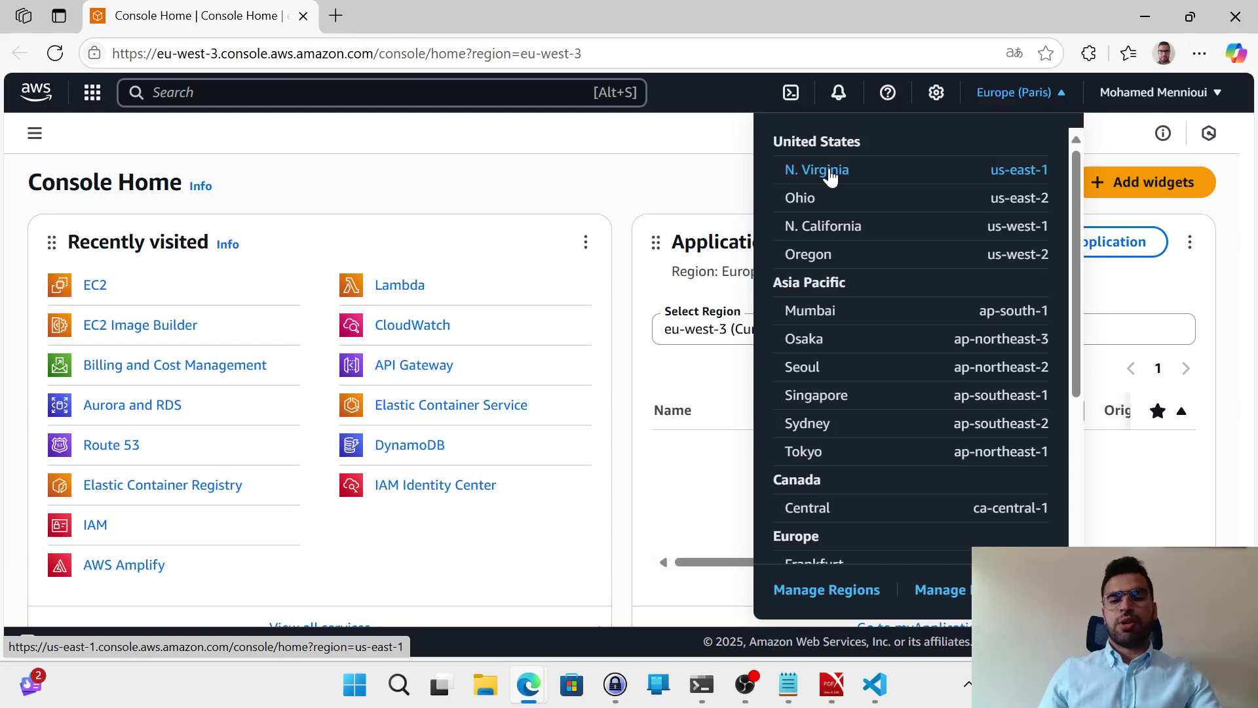
pyautogui.scroll(-3, 827, 197)
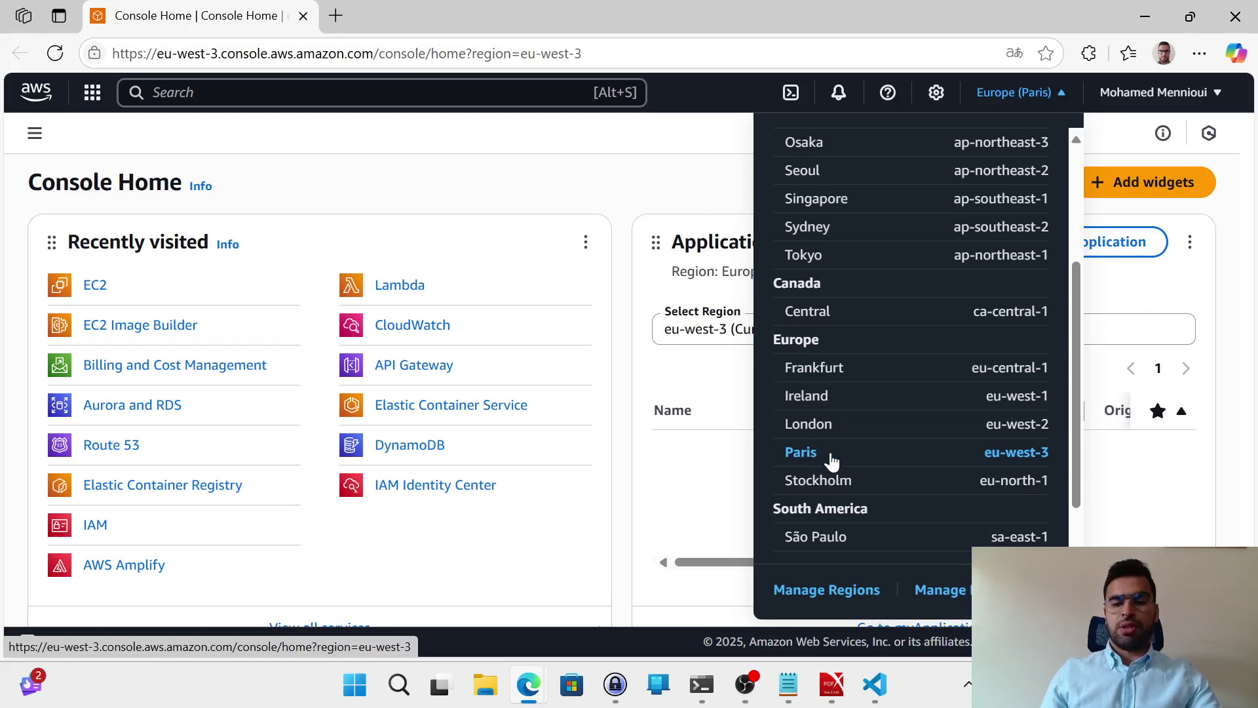
pyautogui.scroll(-1, 809, 455)
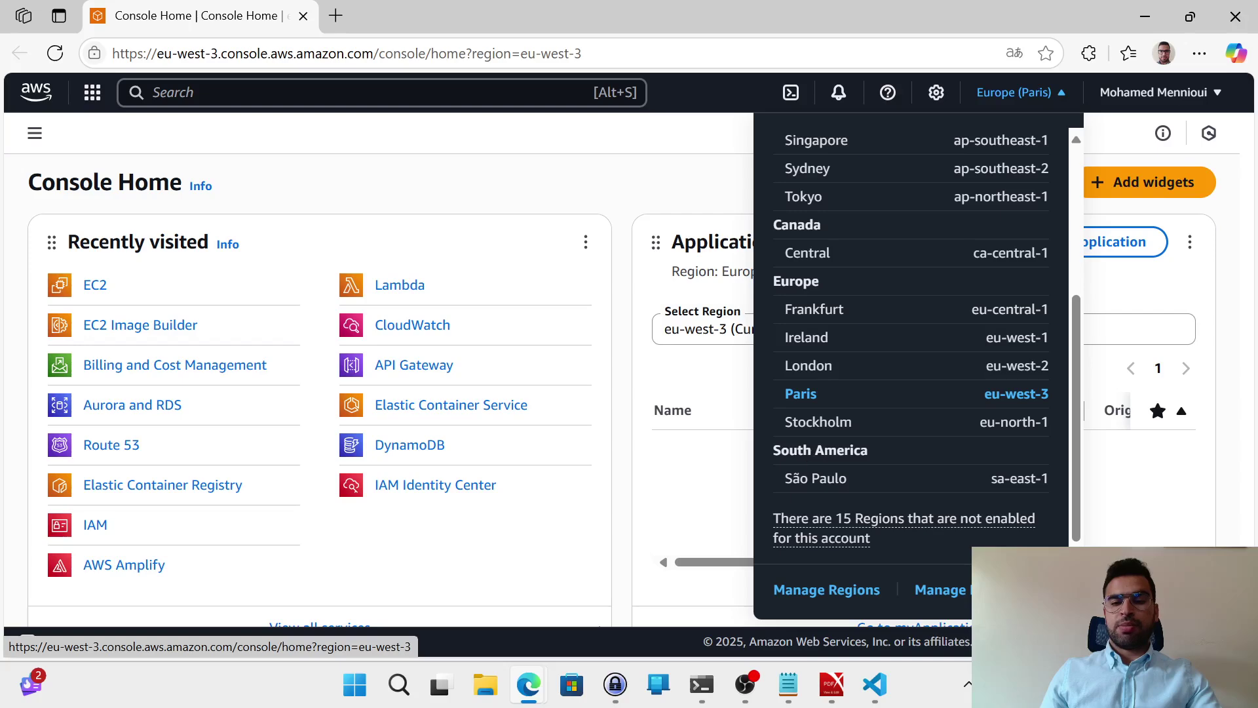
pyautogui.scroll(3, 811, 458)
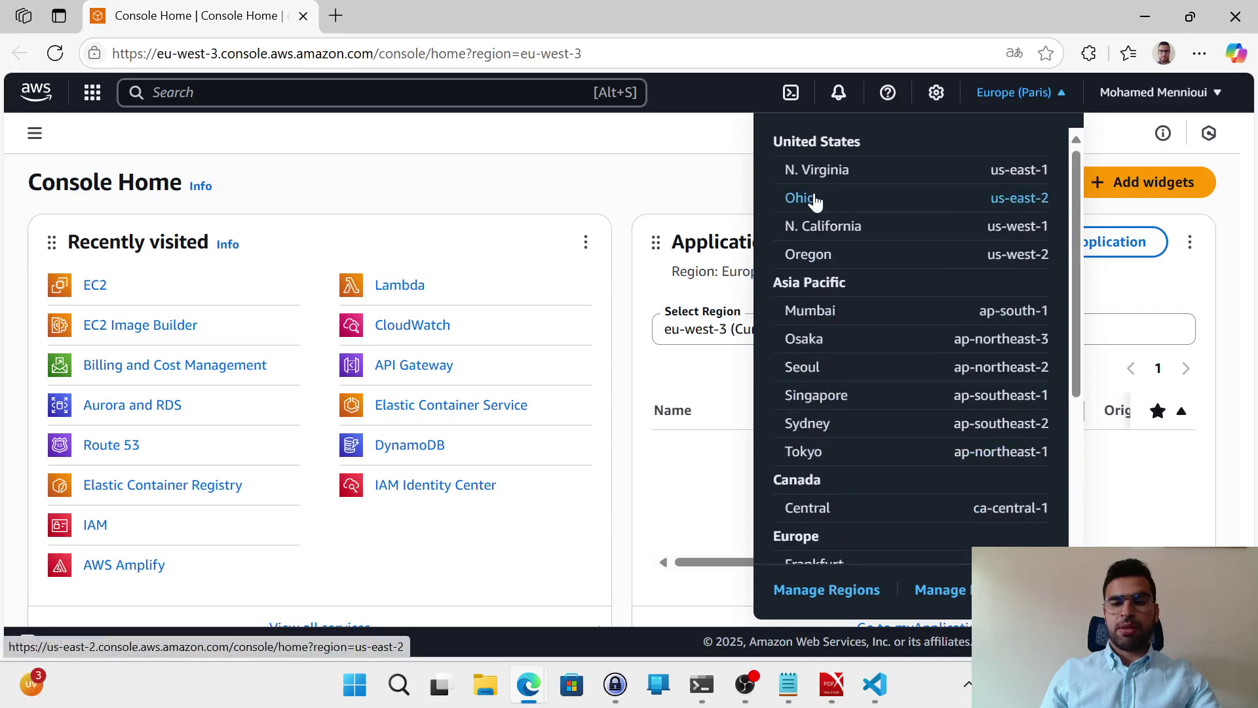
pyautogui.scroll(-4, 817, 367)
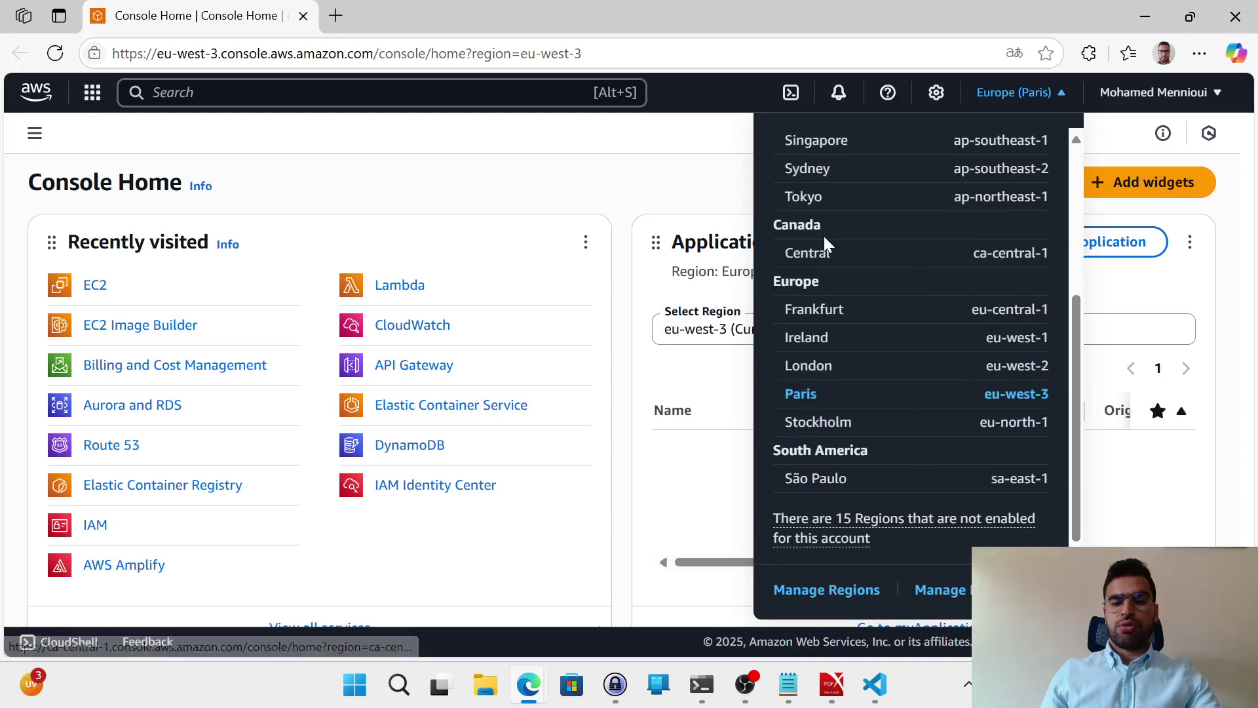
pyautogui.scroll(3, 818, 412)
pyautogui.scroll(-3, 817, 412)
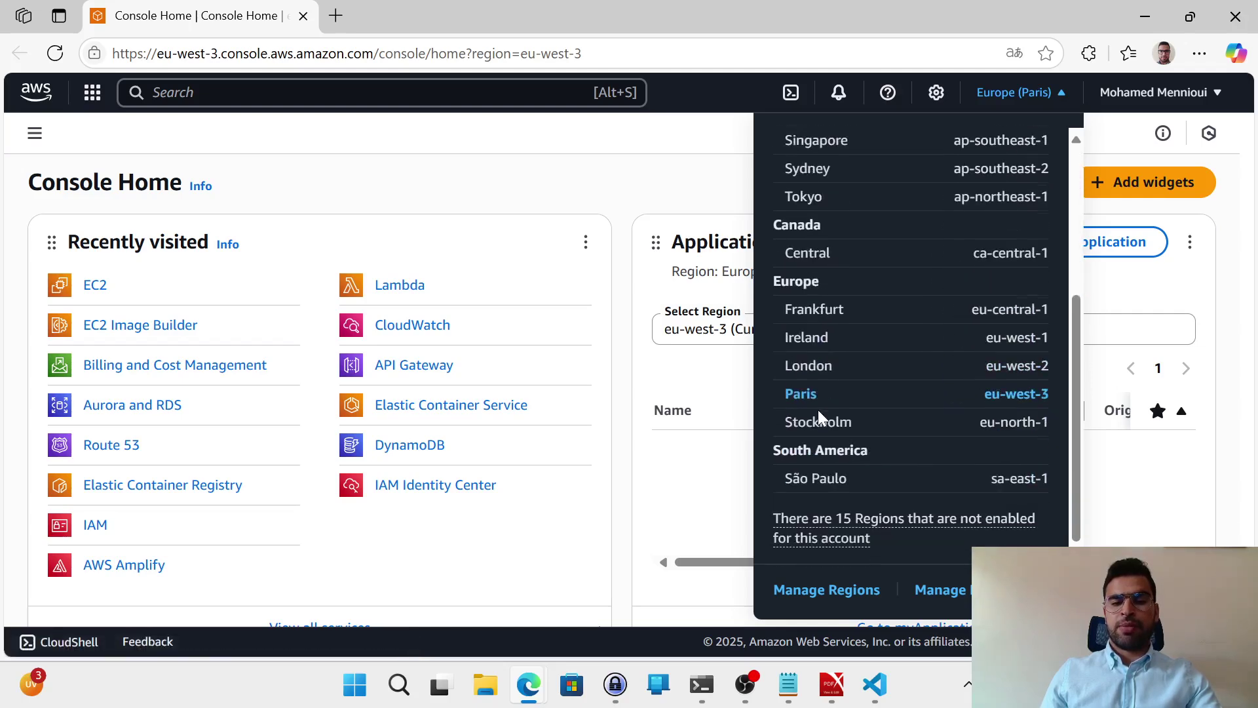
pyautogui.click(677, 181)
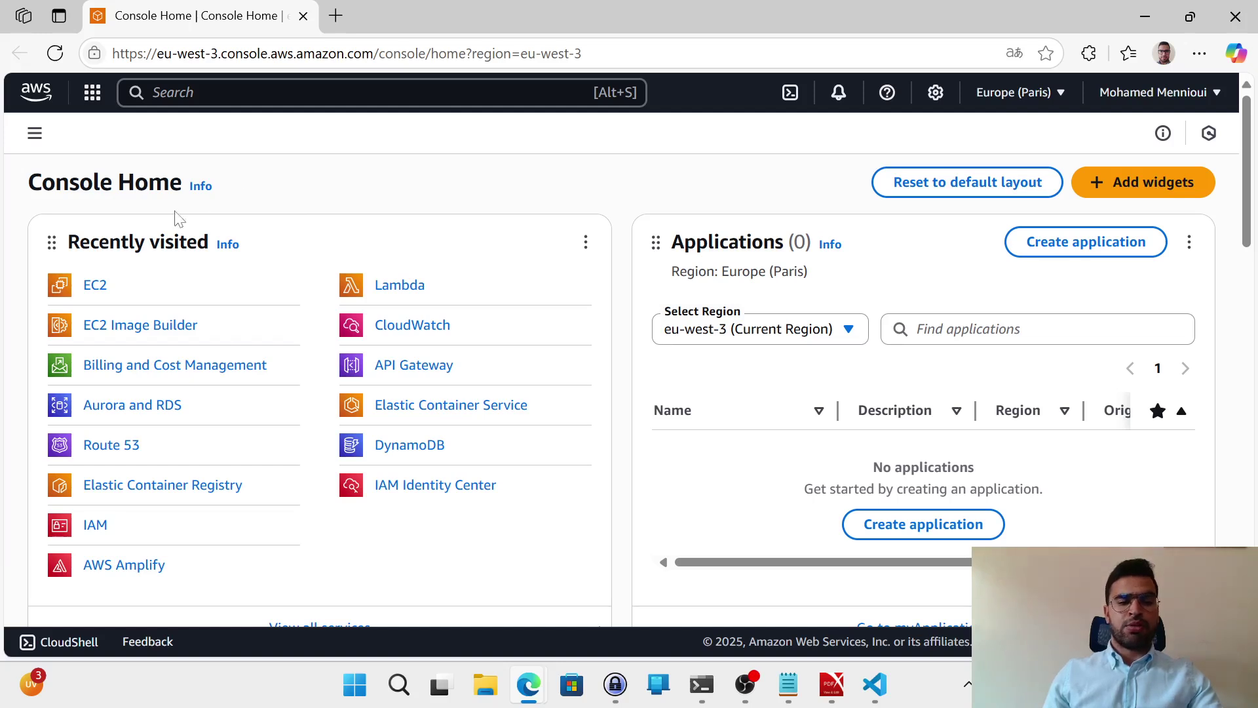
# Go to the EC2 instances list in the Paris region and start launching a new instance
pyautogui.click(95, 289)
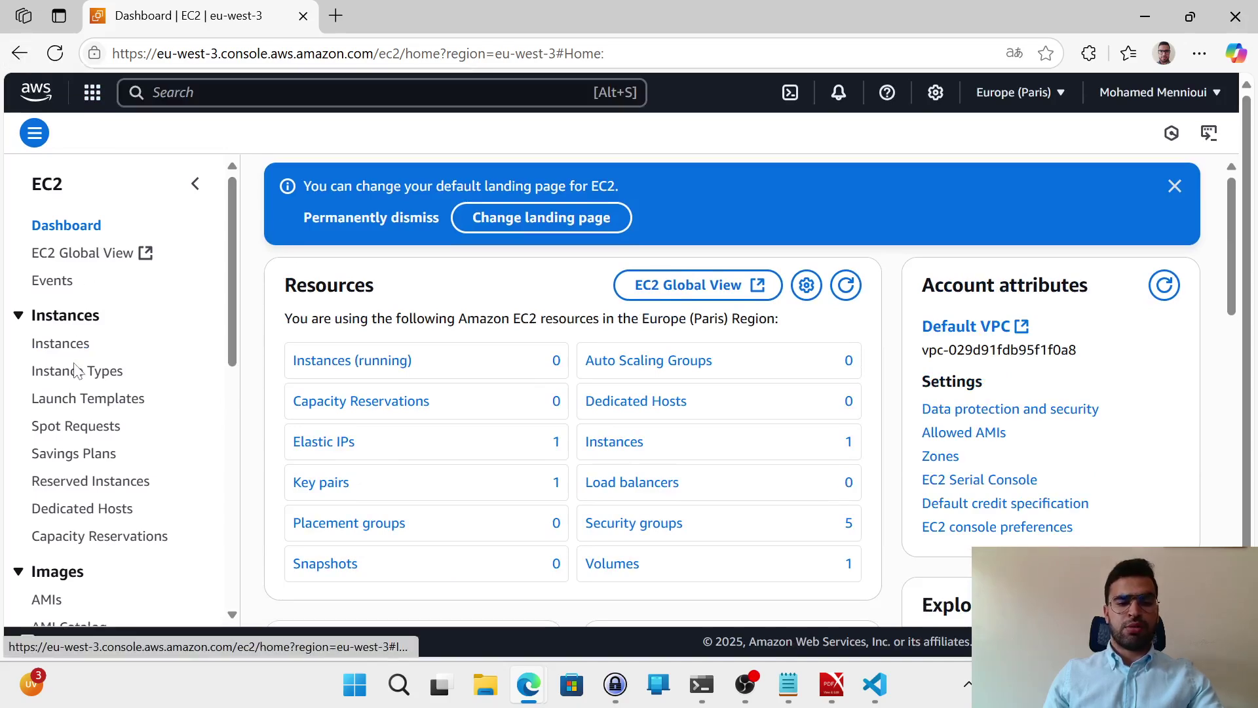
pyautogui.scroll(-3, 79, 354)
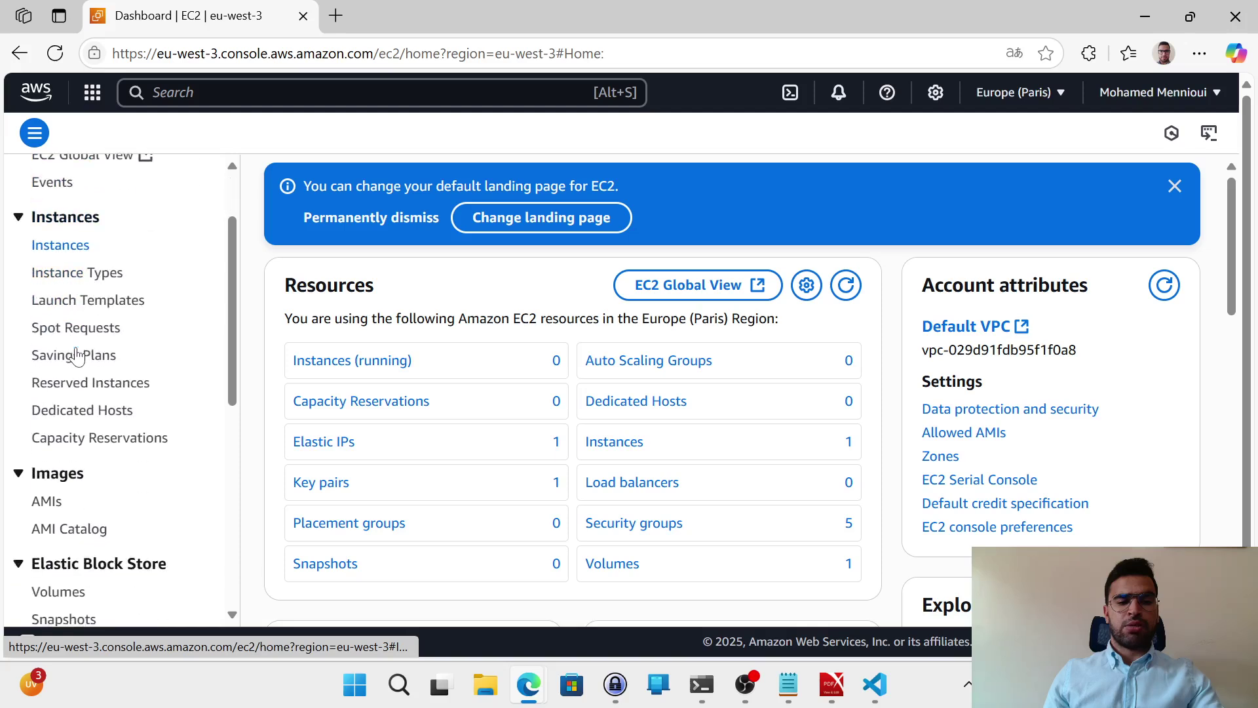
pyautogui.click(71, 248)
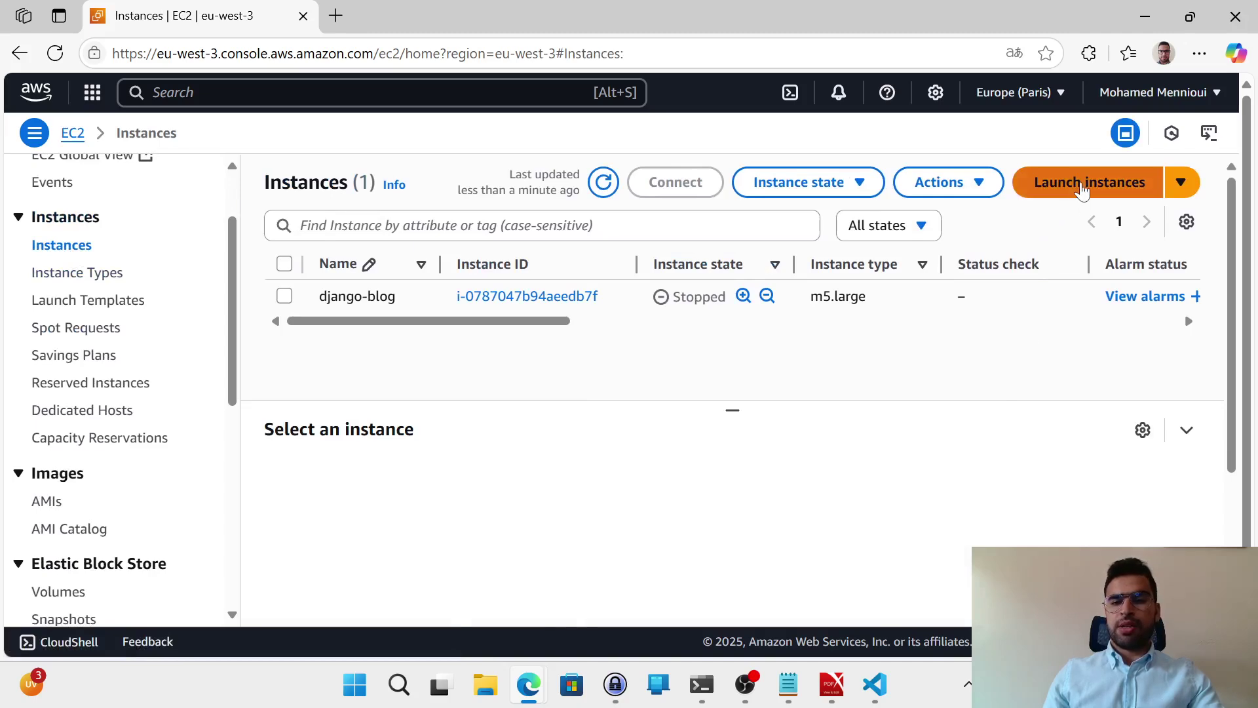
pyautogui.click(1082, 190)
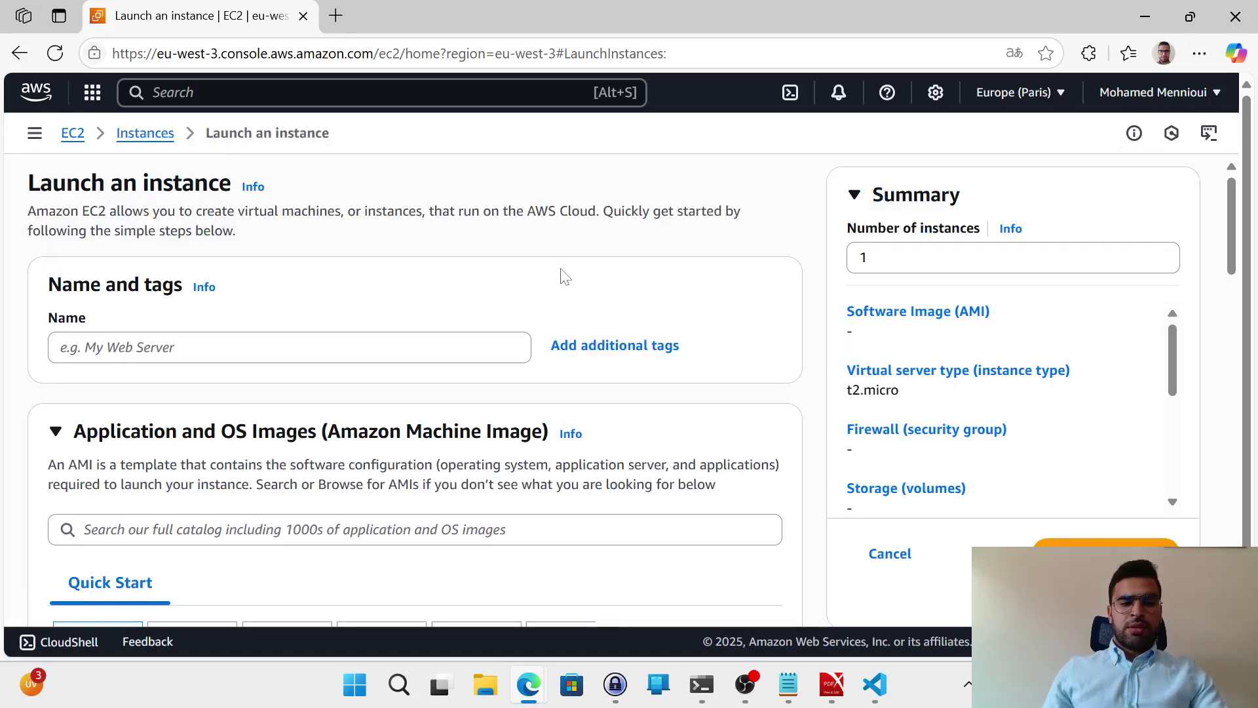
# Name the new instance aws_tutoriel
pyautogui.scroll(-1, 559, 272)
pyautogui.scroll(1, 539, 269)
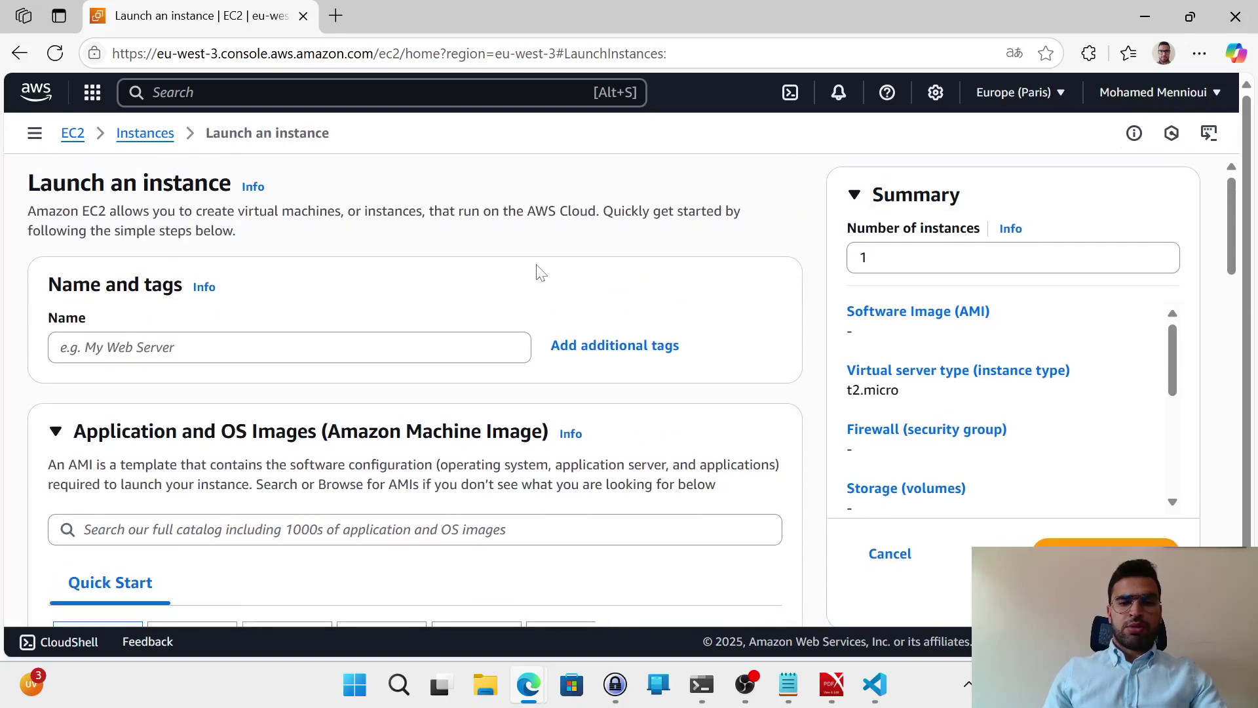
pyautogui.scroll(-1, 429, 262)
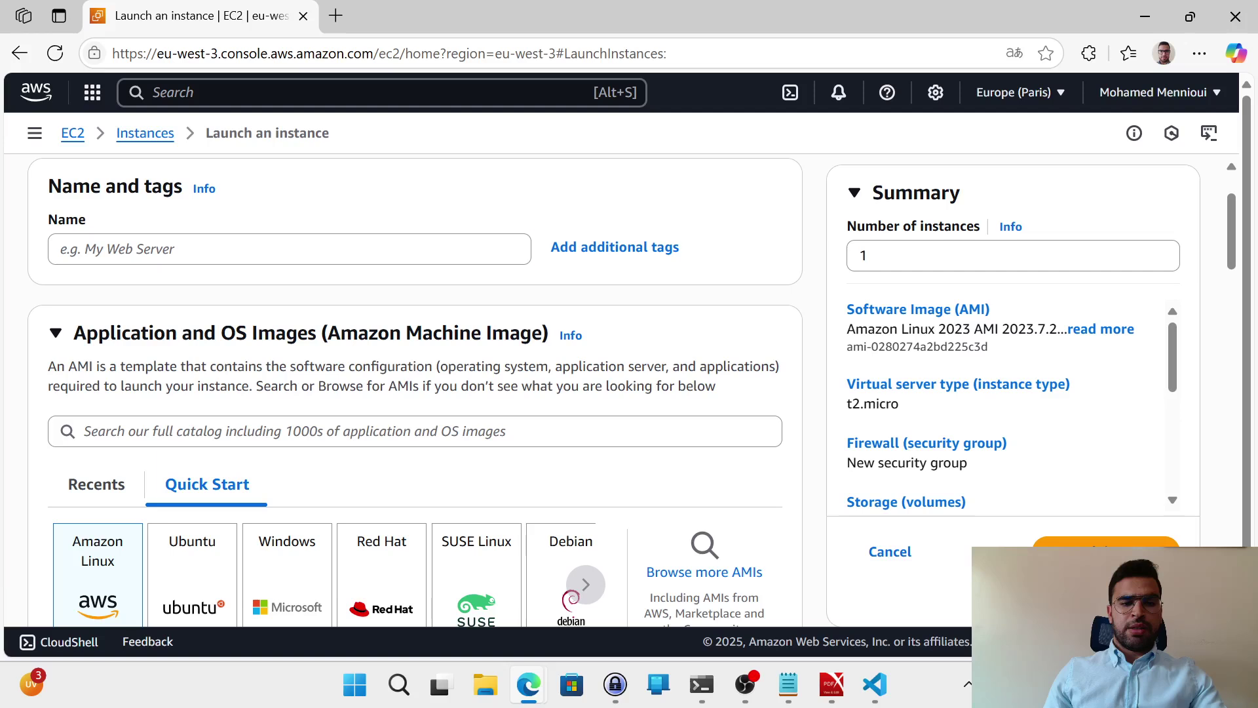
pyautogui.click(430, 256)
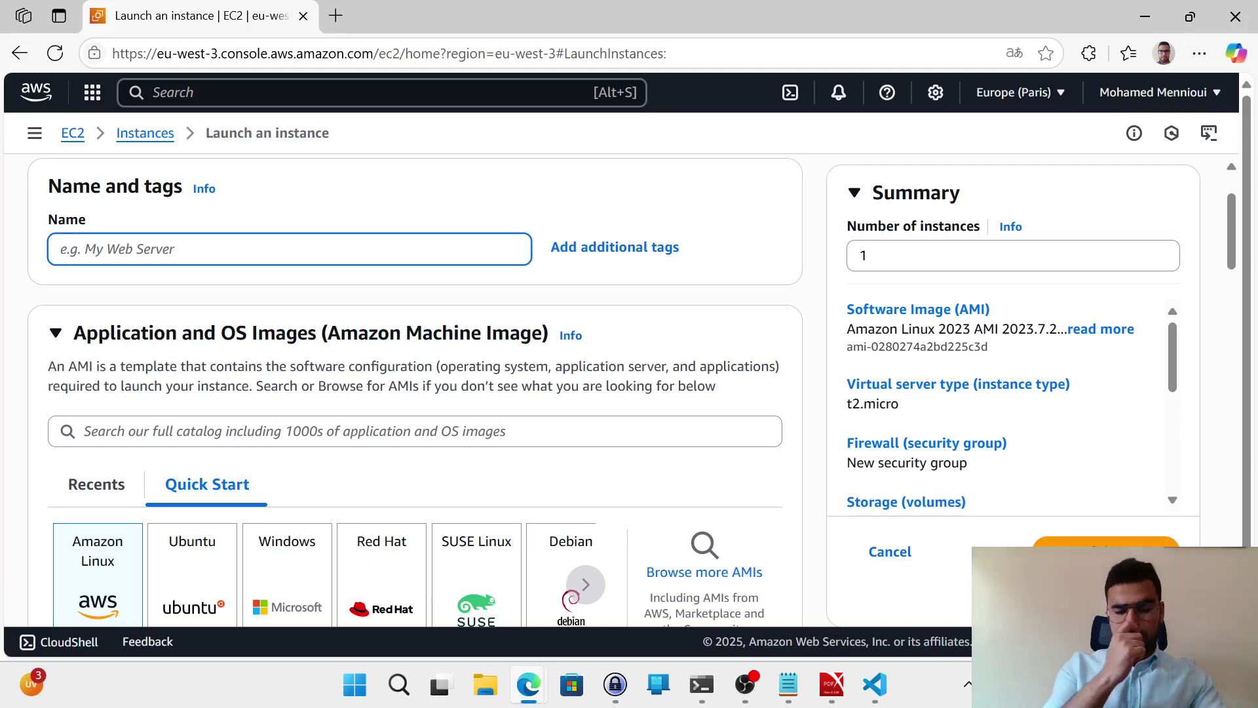
pyautogui.write('aw')
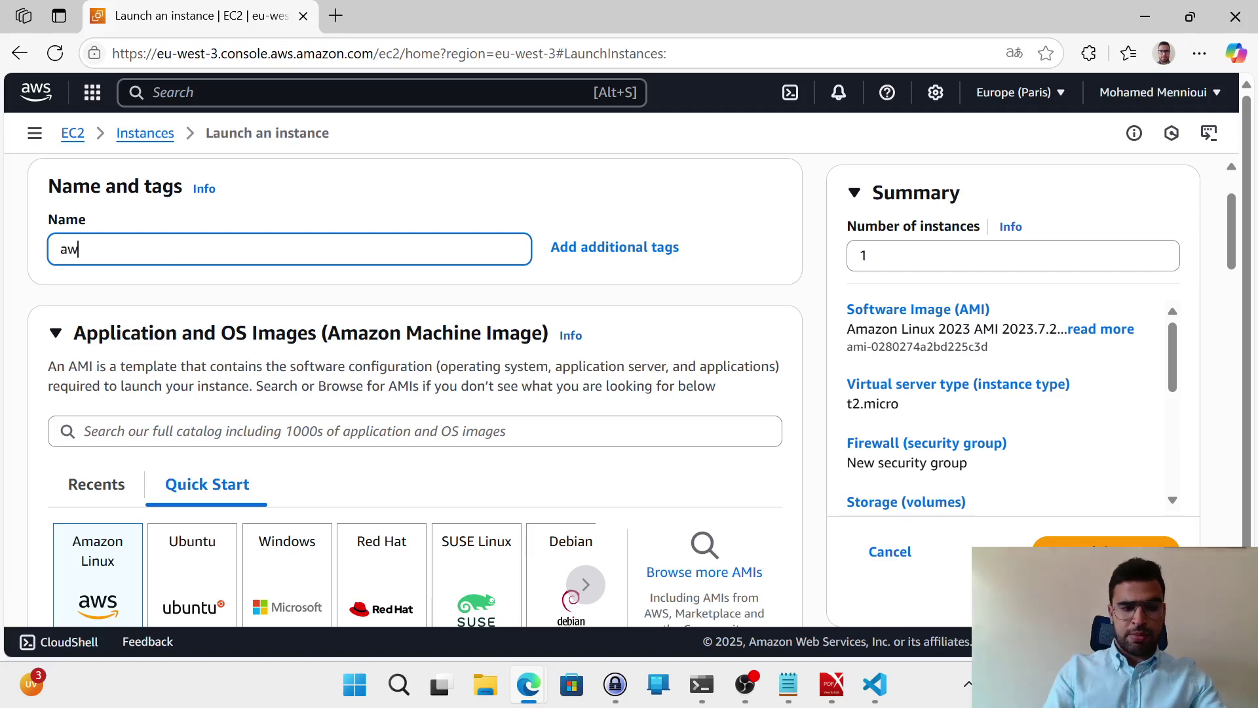
pyautogui.write('s_')
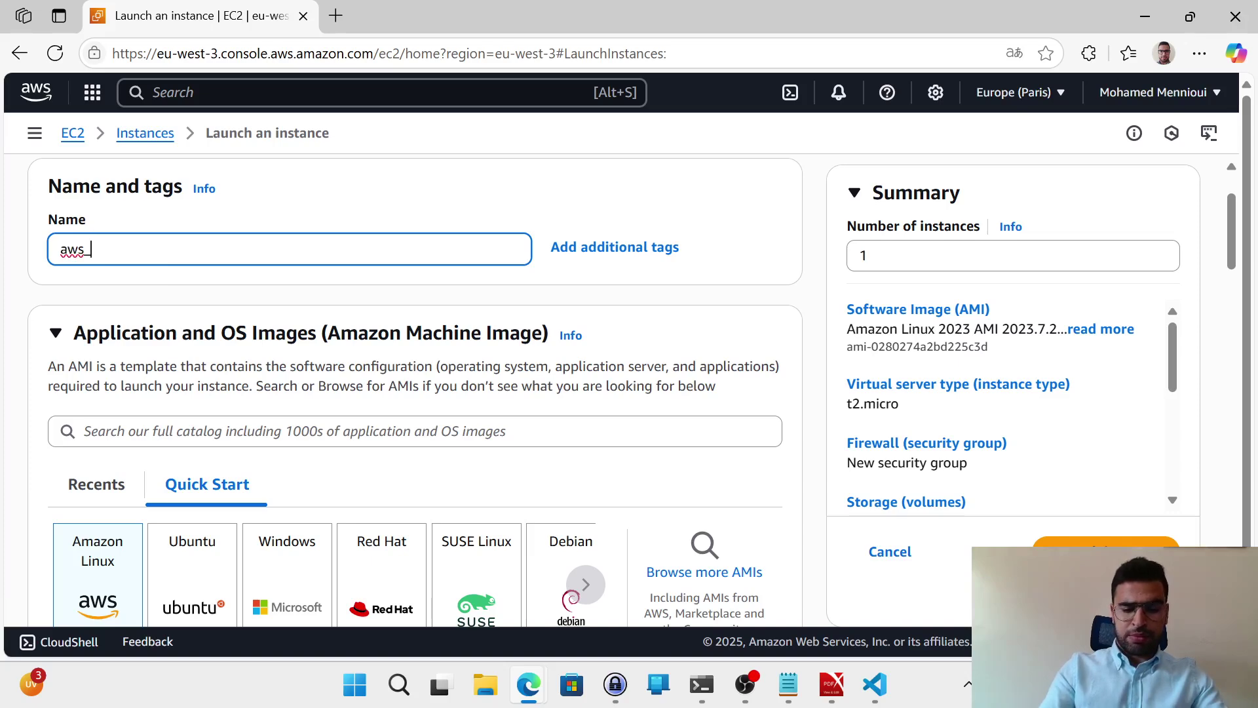
pyautogui.write('tuto')
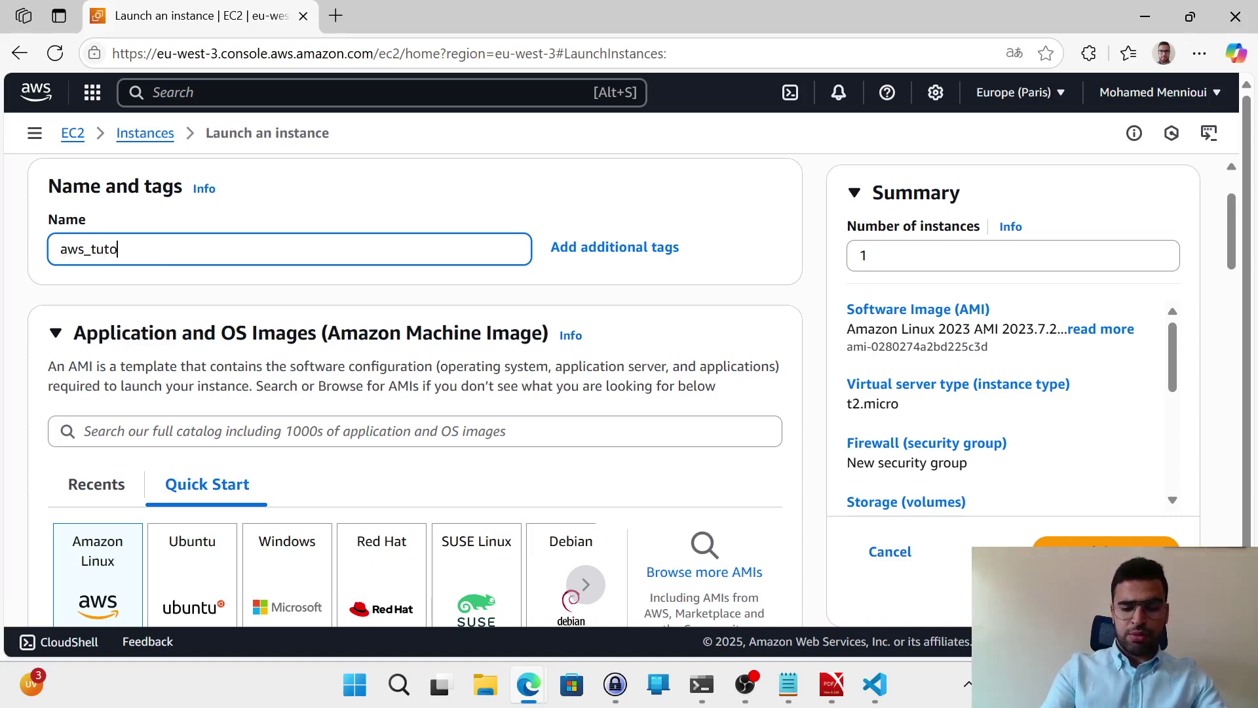
pyautogui.write('riel')
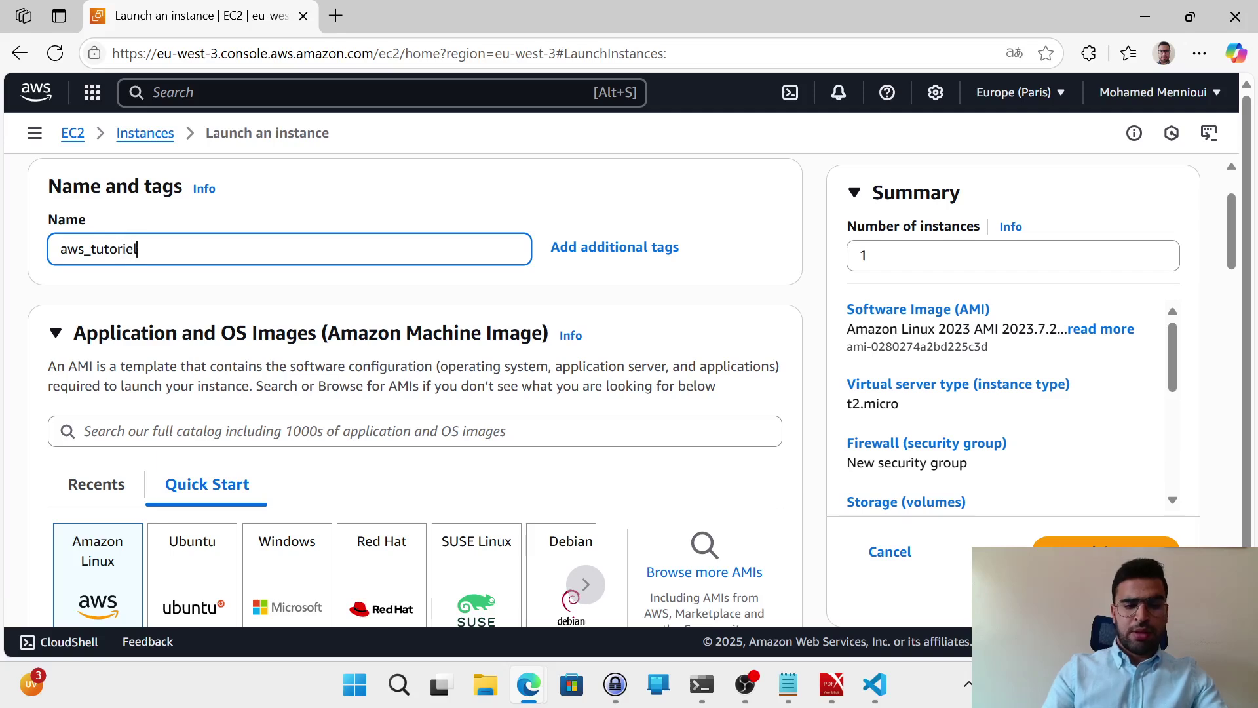
# Choose Ubuntu as the instance's operating system and review the Ubuntu AMI versions, leaving Ubuntu Server 24.04 LTS (HVM), SSD Volume Type selected
pyautogui.scroll(-3, 306, 270)
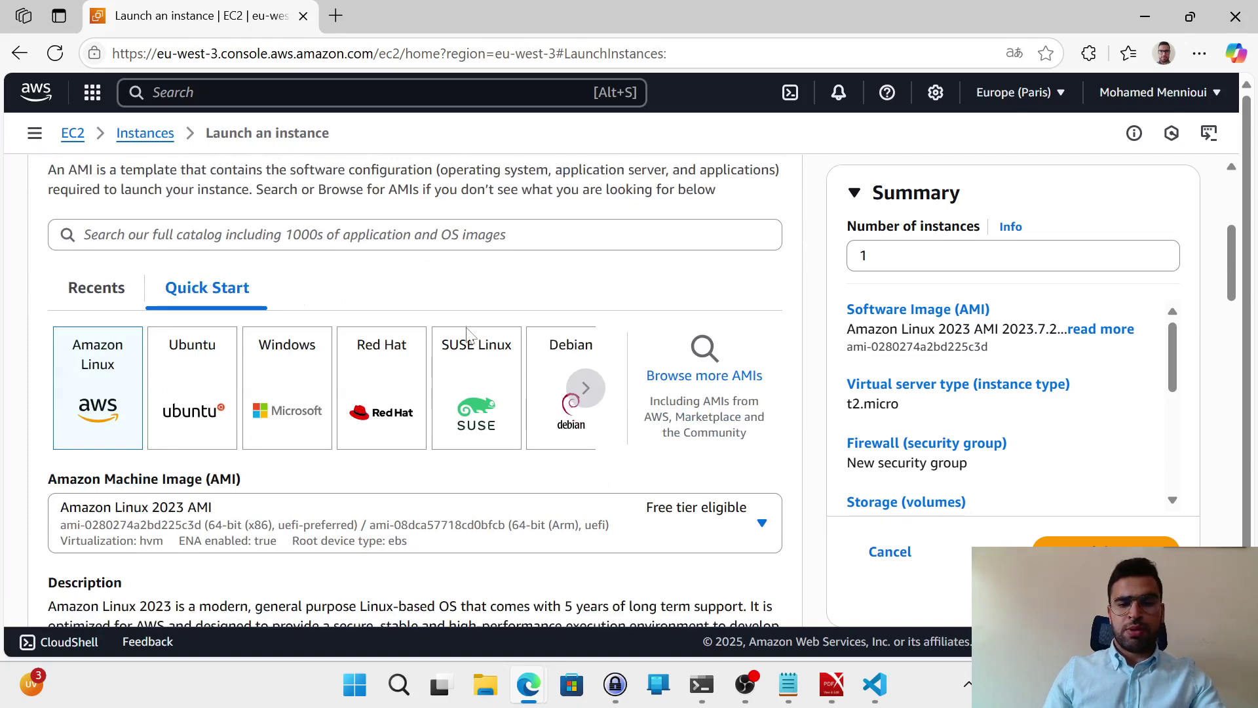
pyautogui.click(203, 394)
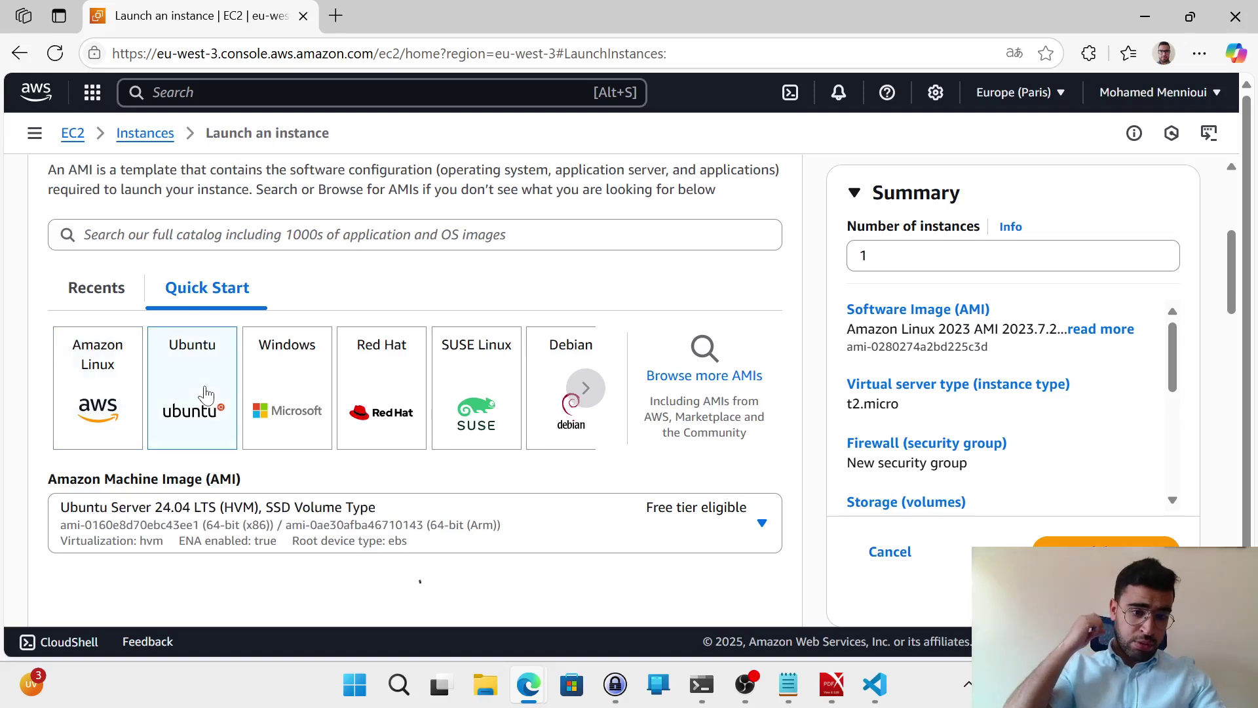
pyautogui.scroll(-1, 205, 394)
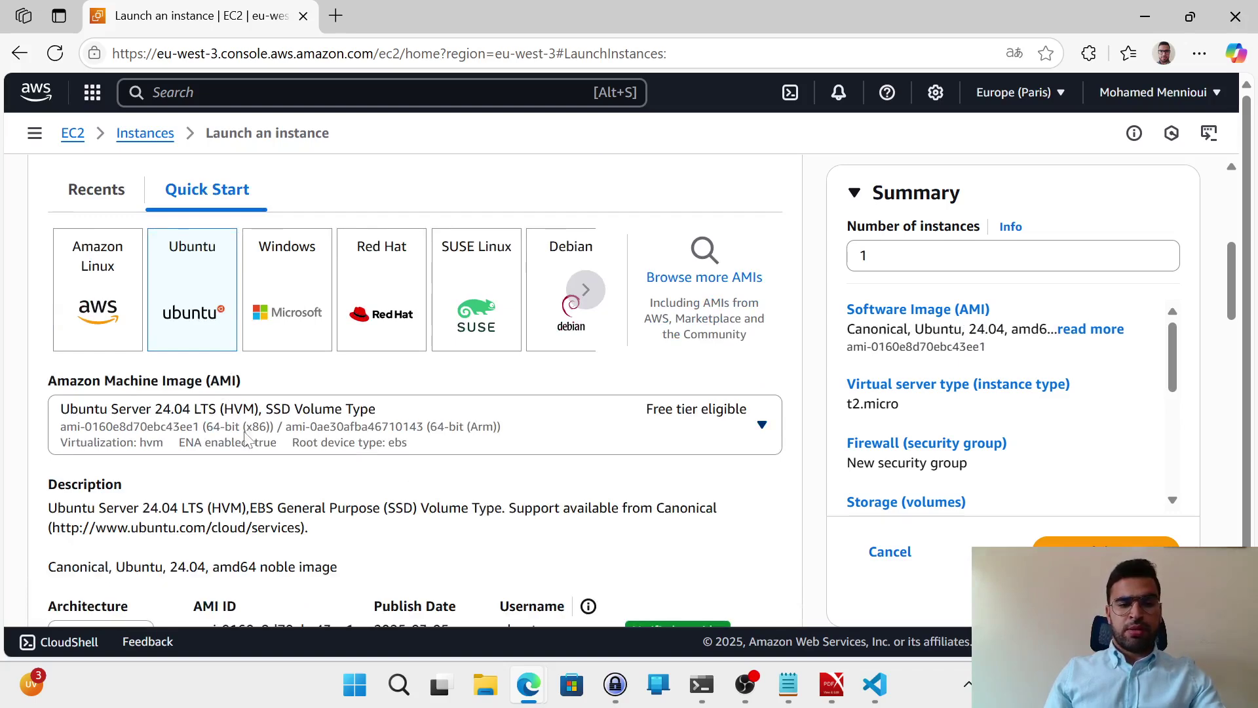
pyautogui.scroll(-1, 172, 424)
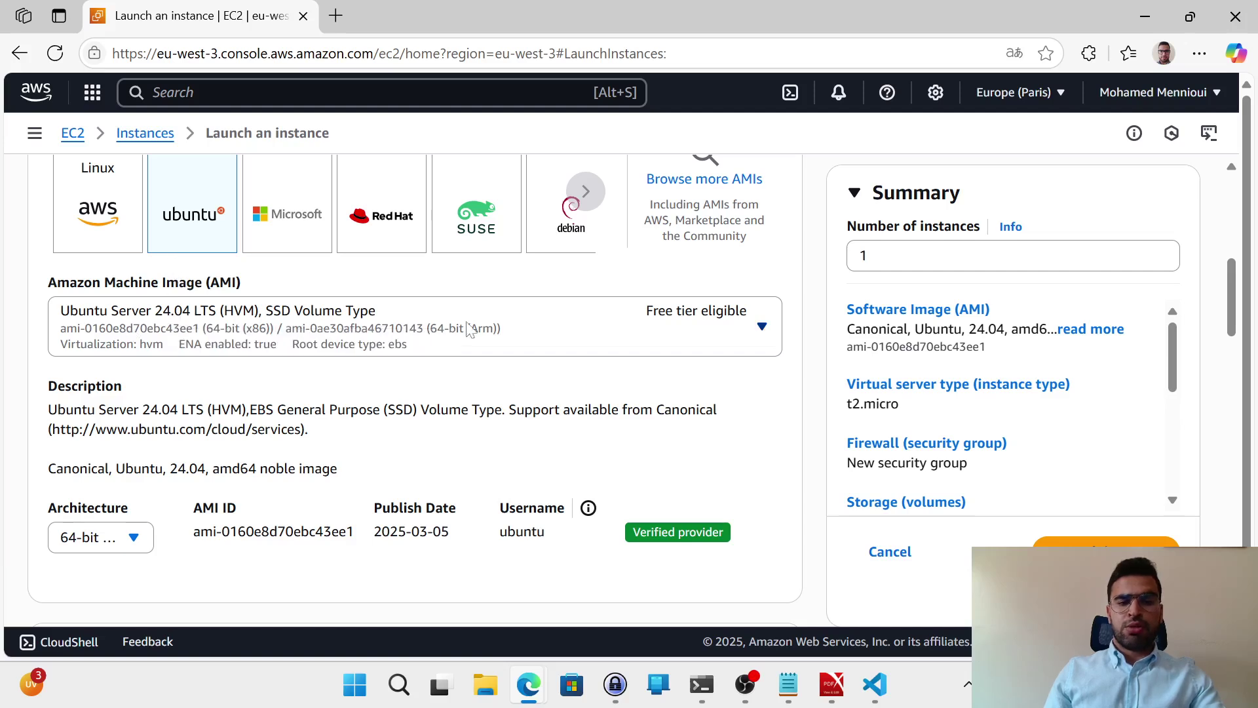
pyautogui.click(761, 328)
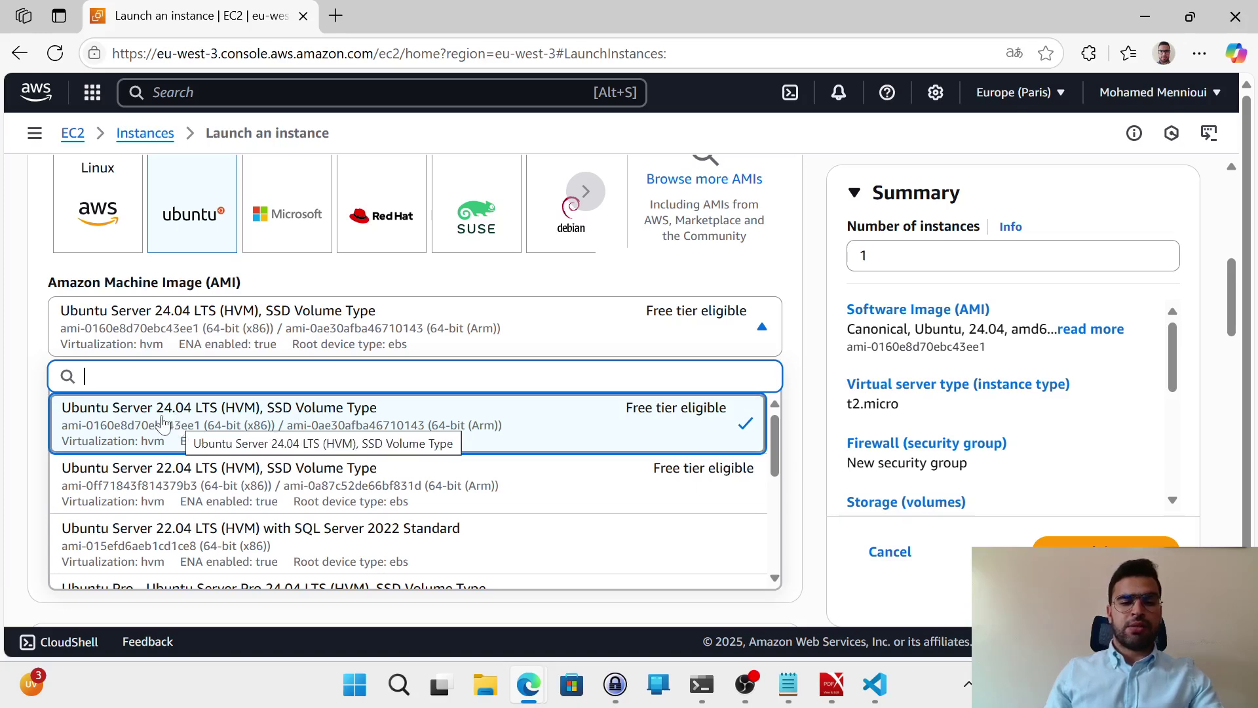
pyautogui.scroll(-5, 181, 508)
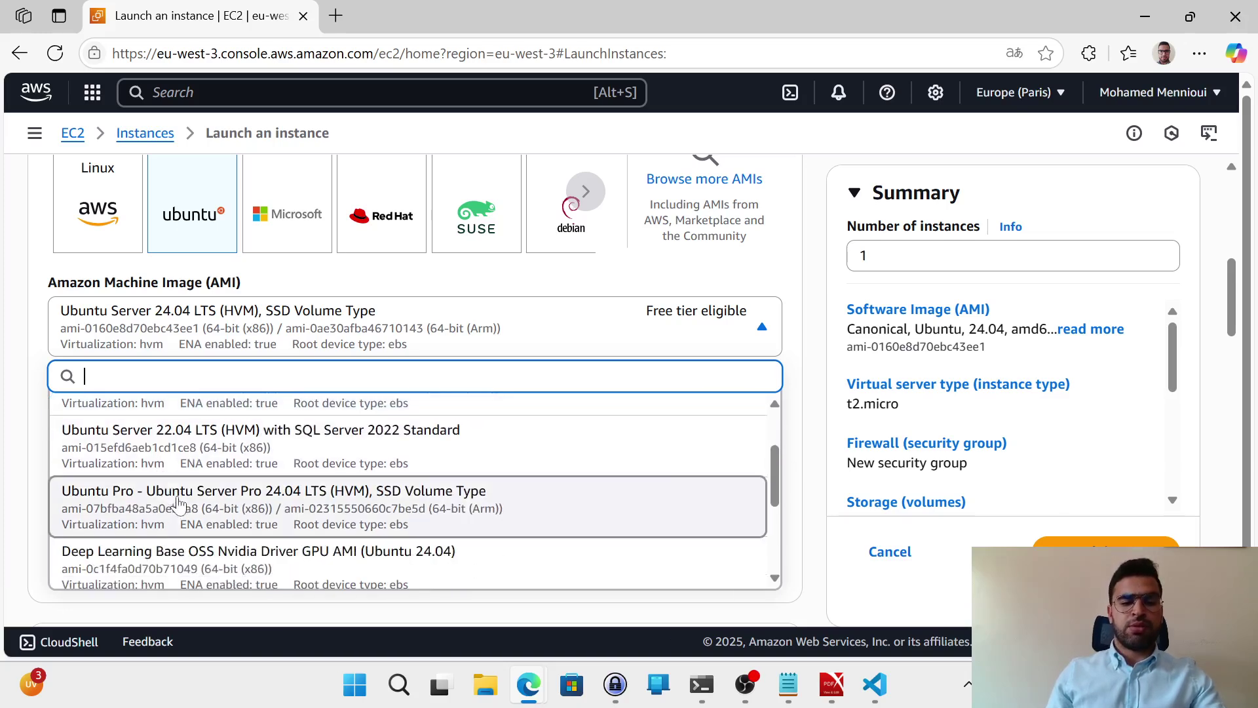
pyautogui.scroll(5, 181, 508)
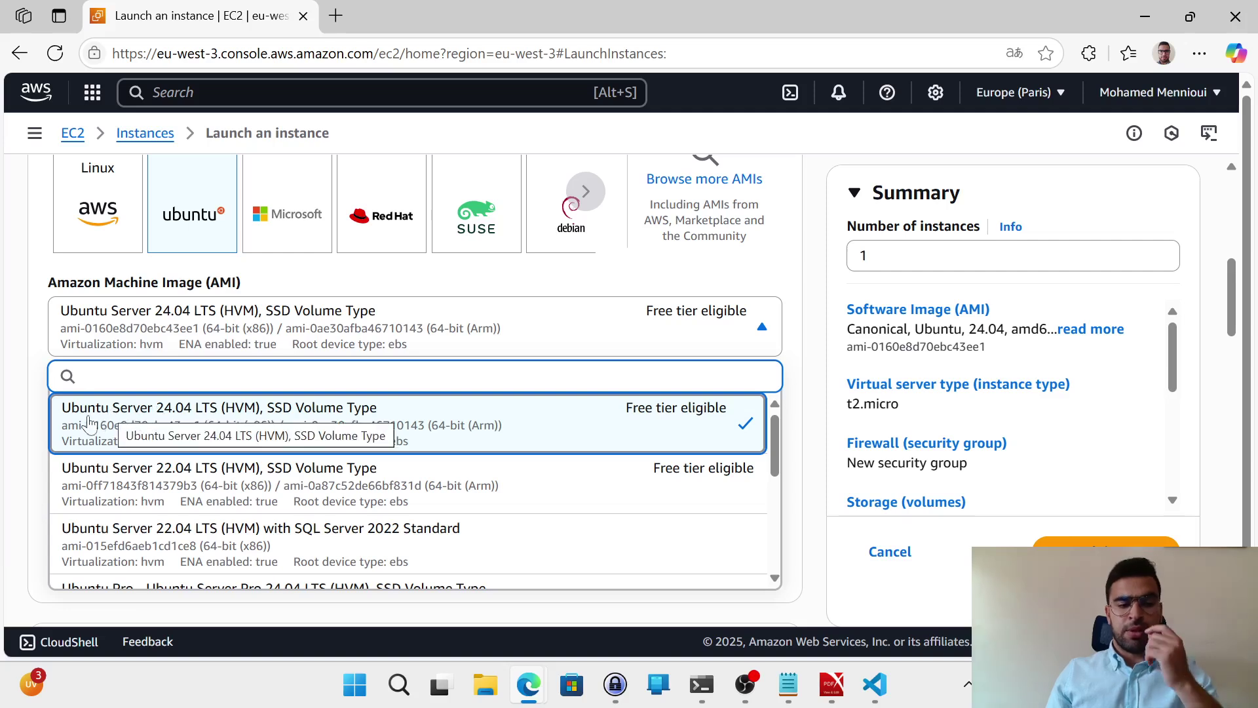
pyautogui.click(38, 412)
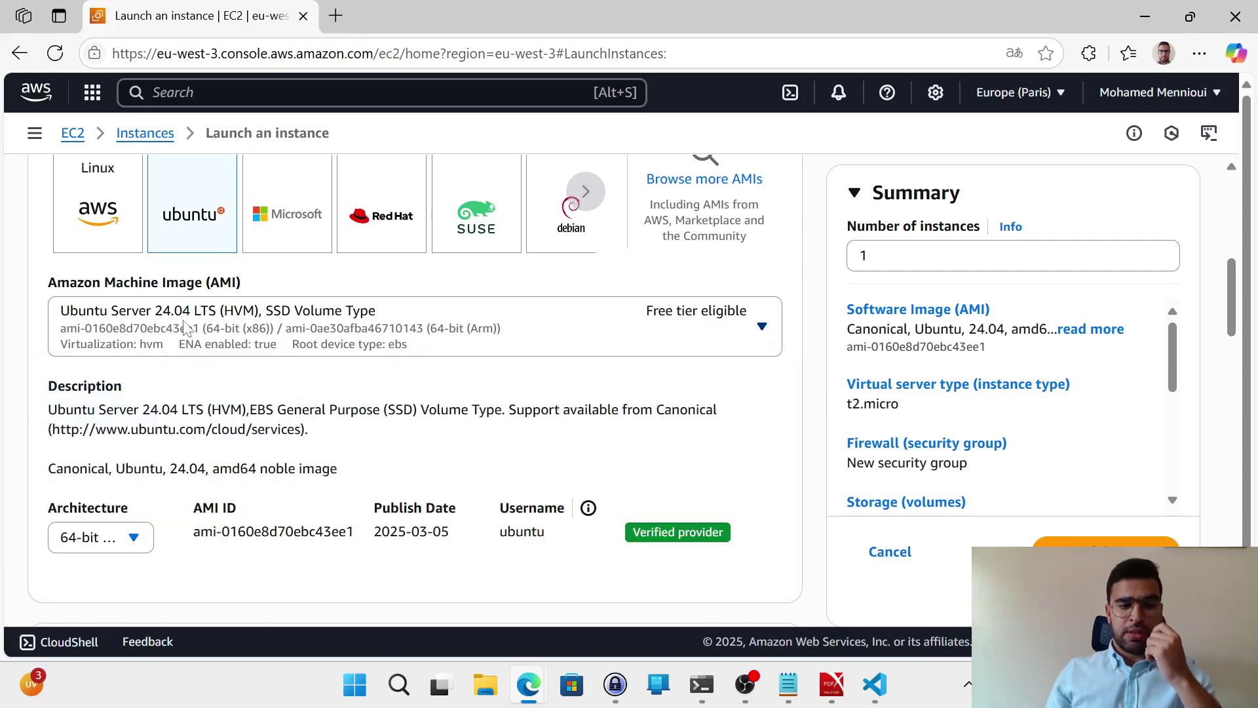
# Review the Ubuntu AMI's architecture details and the Instance type and Key pair sections of the launch form
pyautogui.scroll(-3, 184, 327)
pyautogui.scroll(-2, 185, 328)
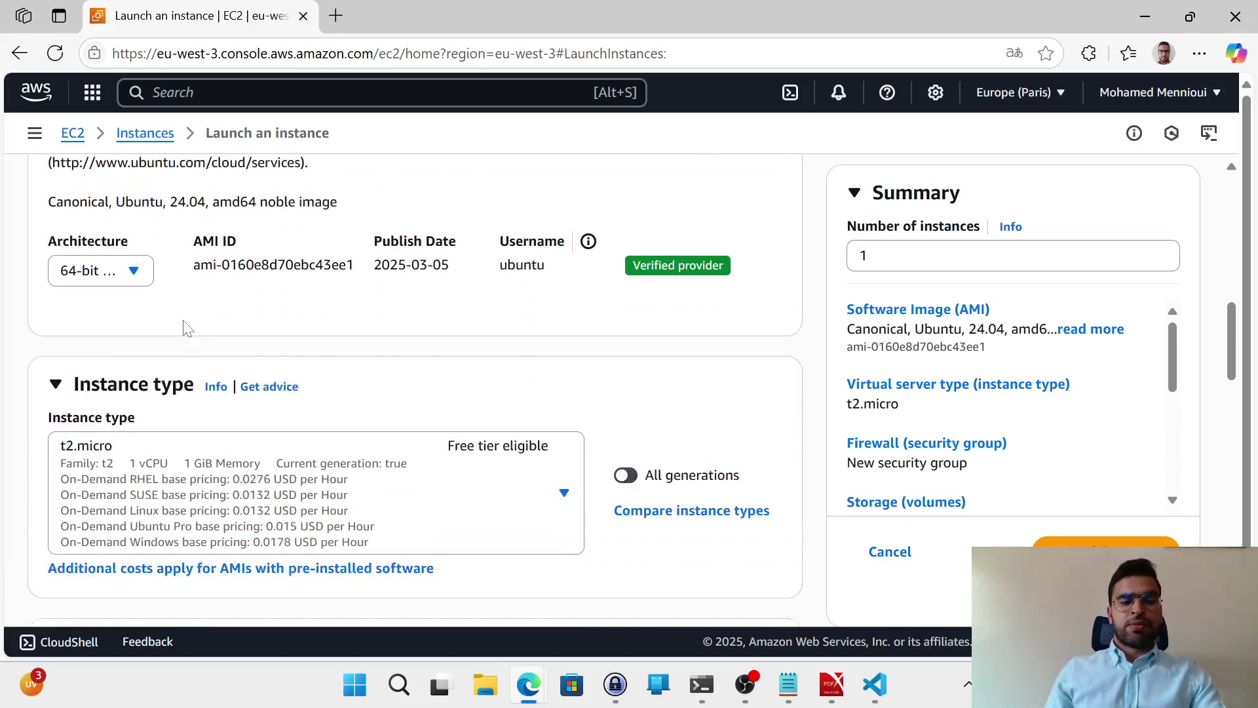
pyautogui.scroll(1, 184, 328)
pyautogui.scroll(-4, 185, 328)
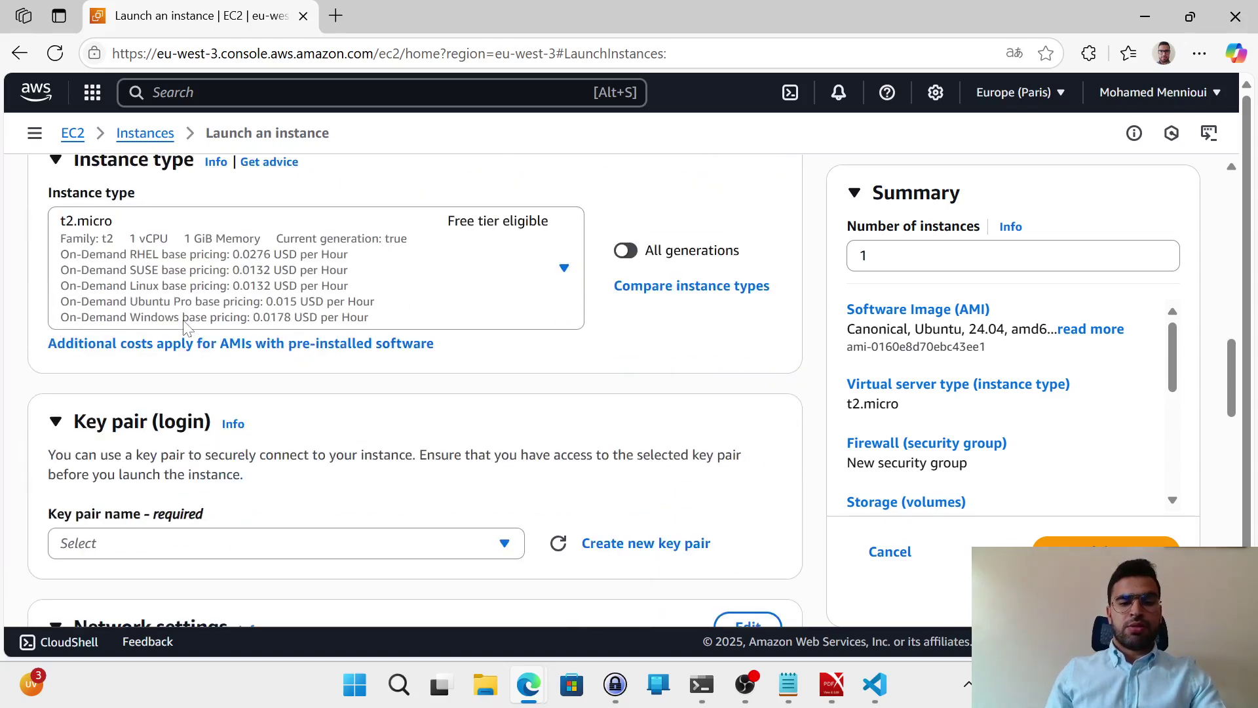
pyautogui.scroll(3, 185, 327)
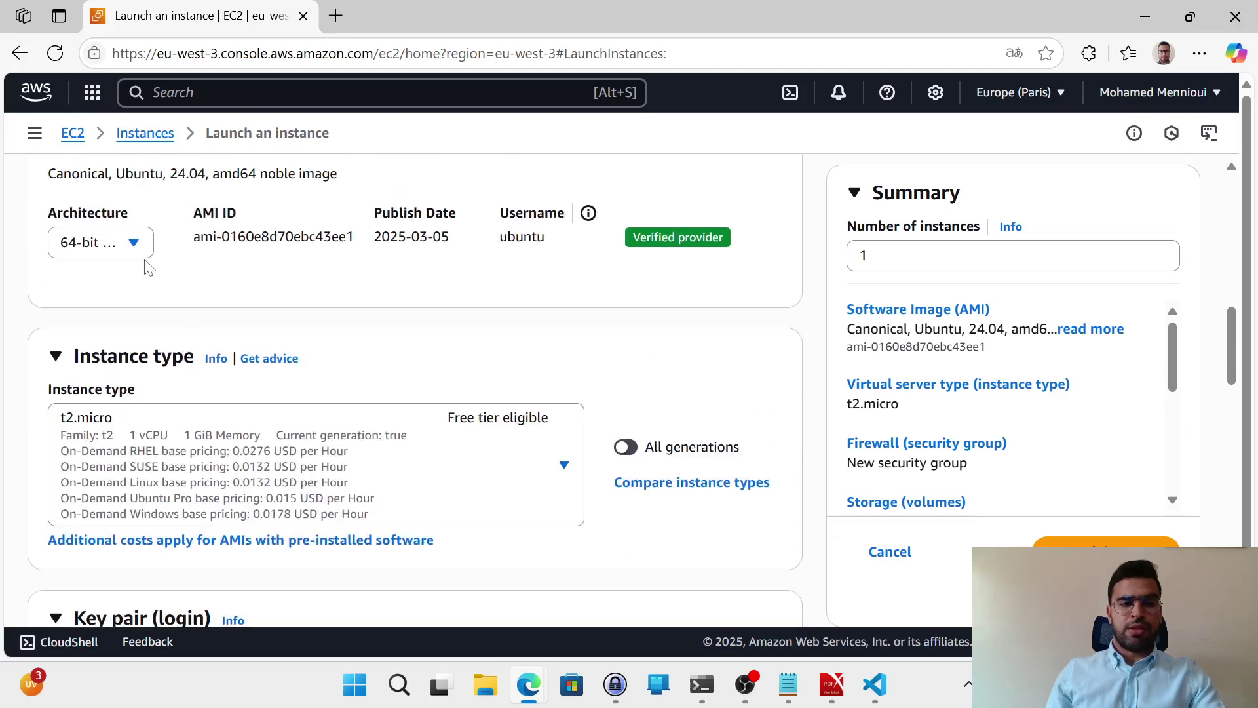
pyautogui.scroll(-2, 131, 259)
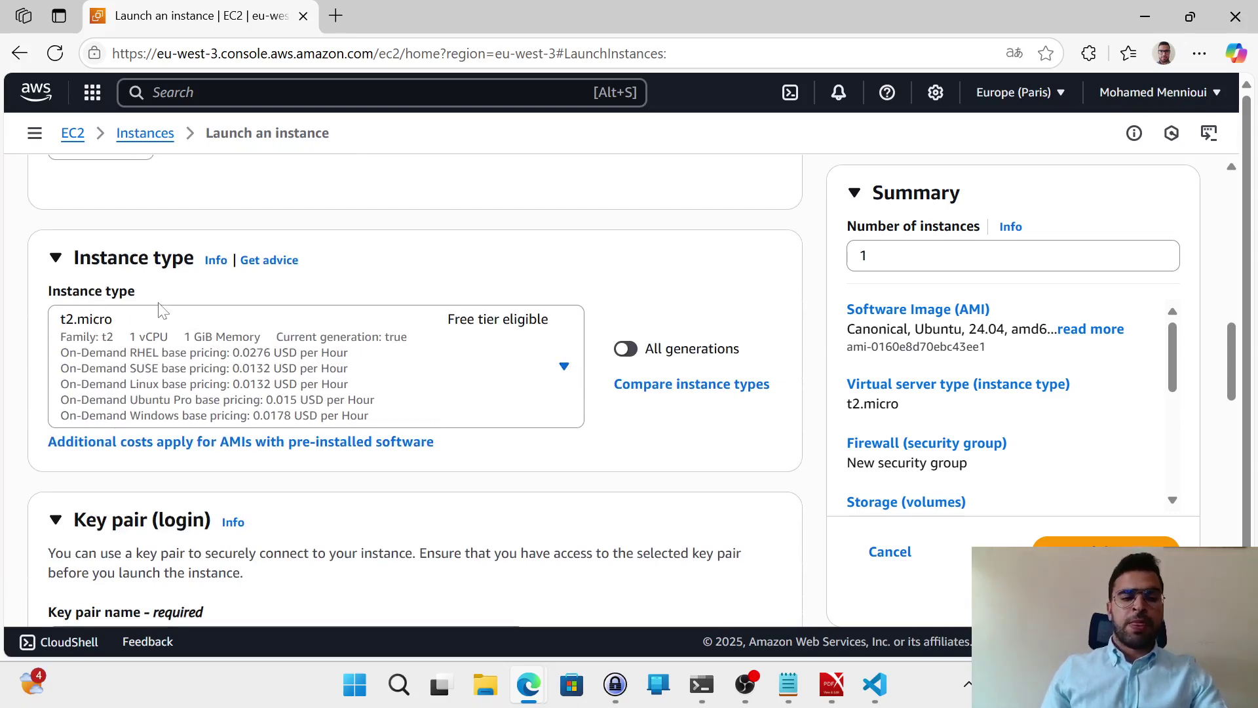
pyautogui.click(565, 372)
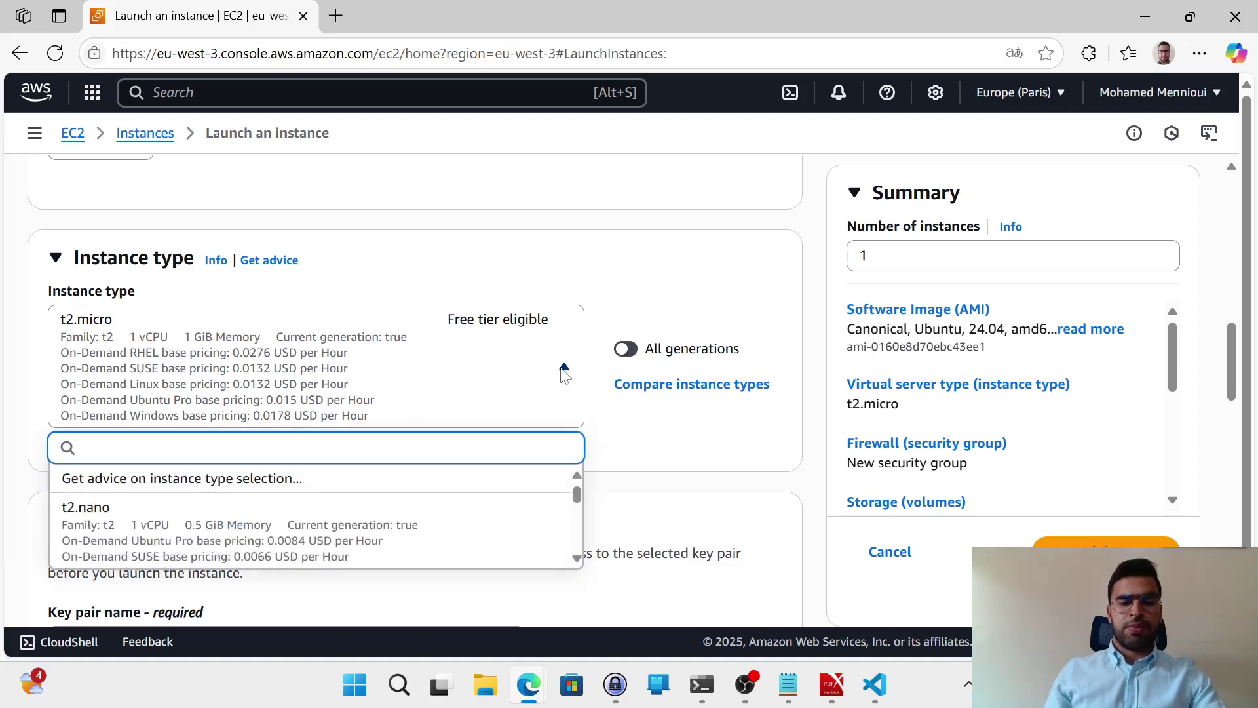
pyautogui.click(628, 434)
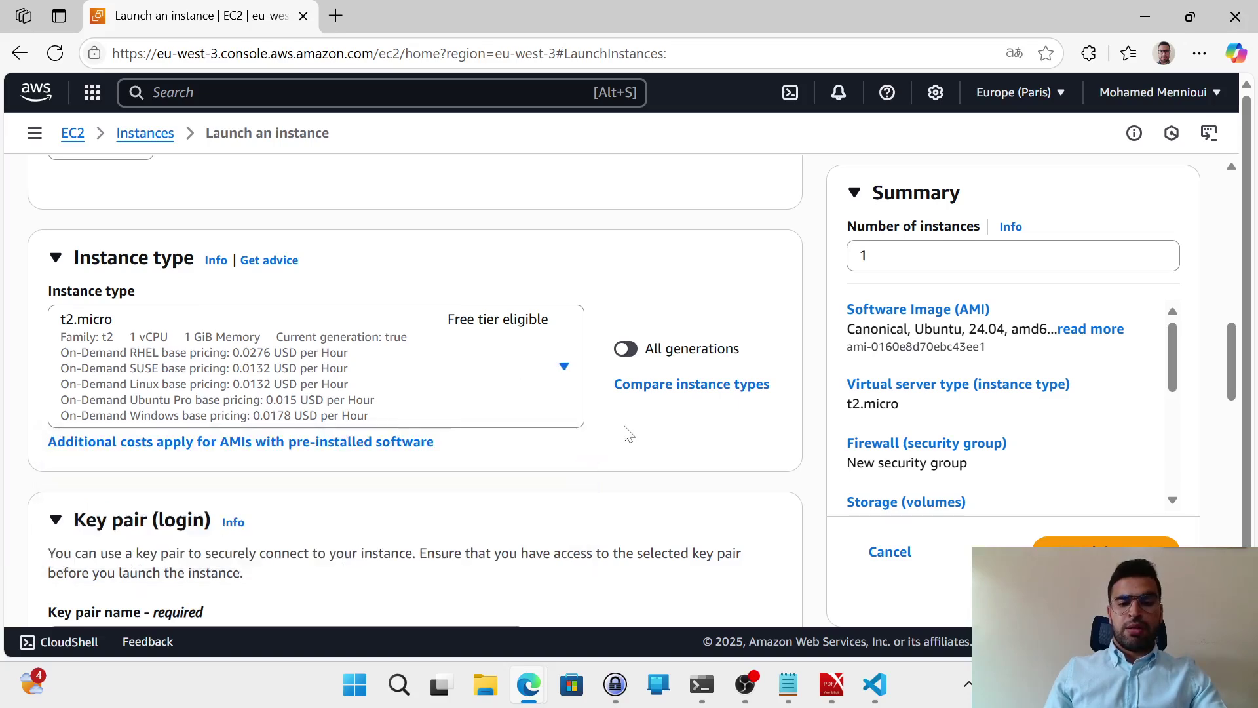
pyautogui.scroll(-1, 626, 434)
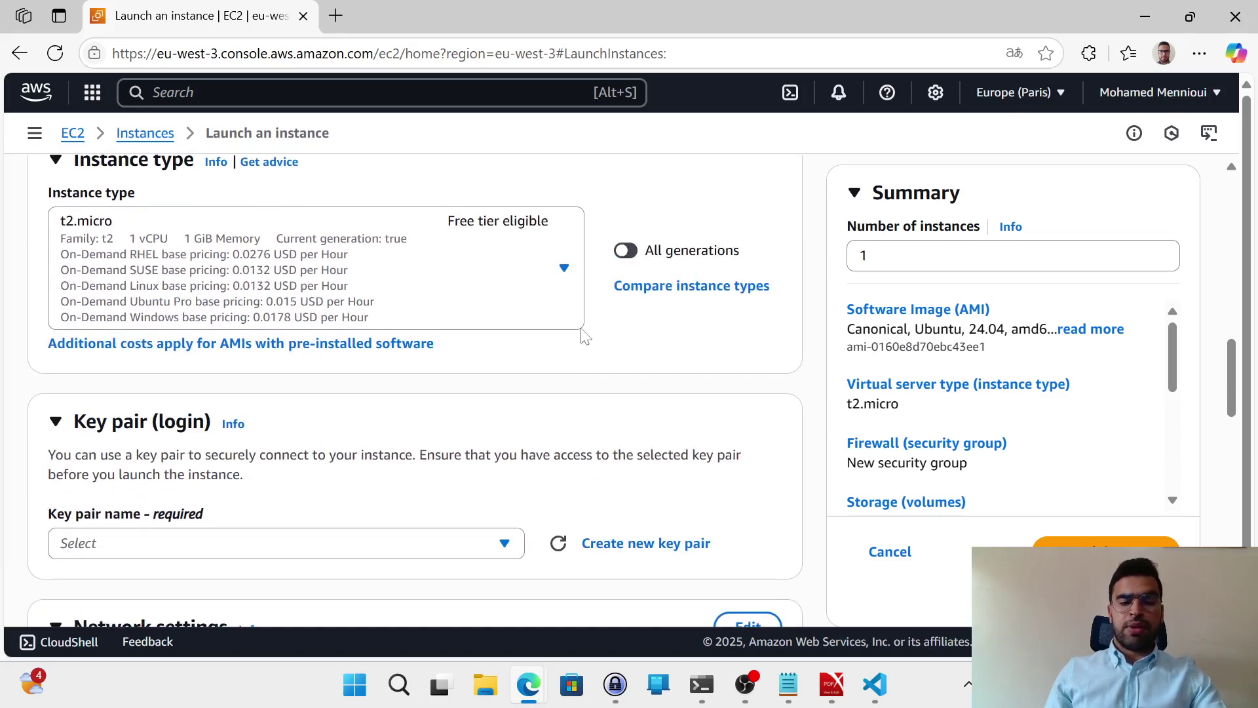
# Browse the available instance types from the t2 through d3 families, comparing their vCPUs, memory and hourly On-Demand prices
pyautogui.click(564, 269)
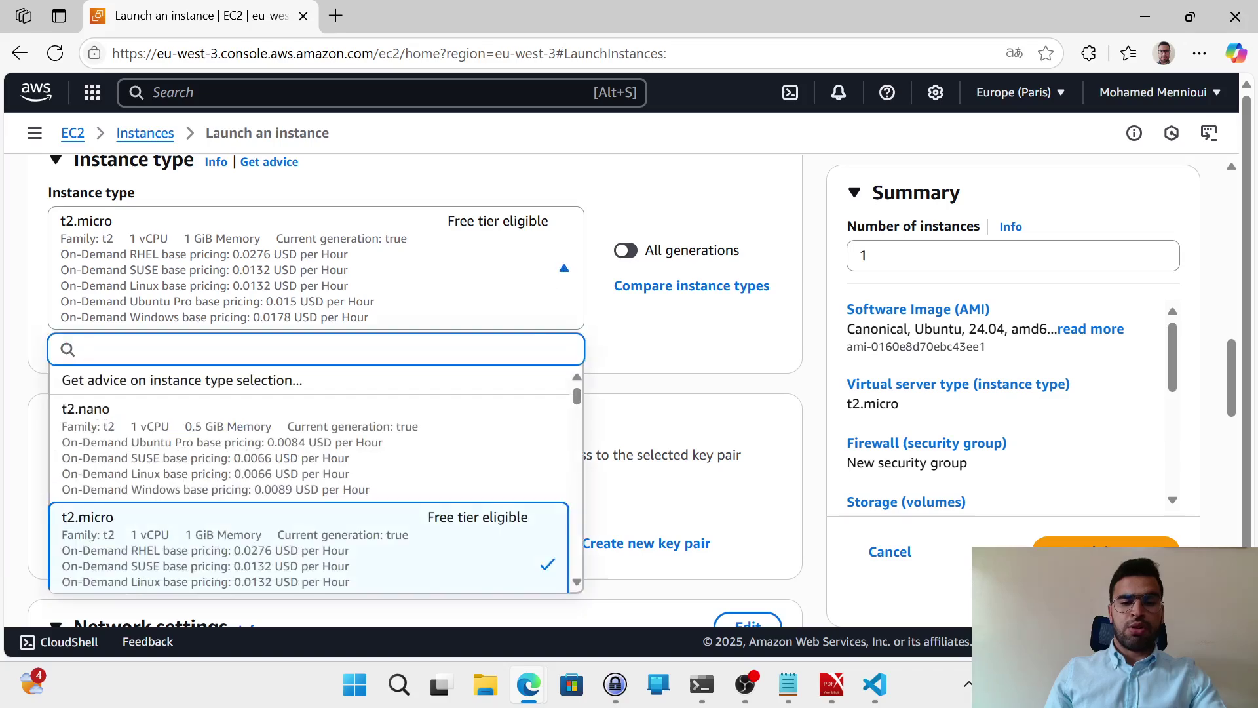
pyautogui.scroll(-10, 416, 436)
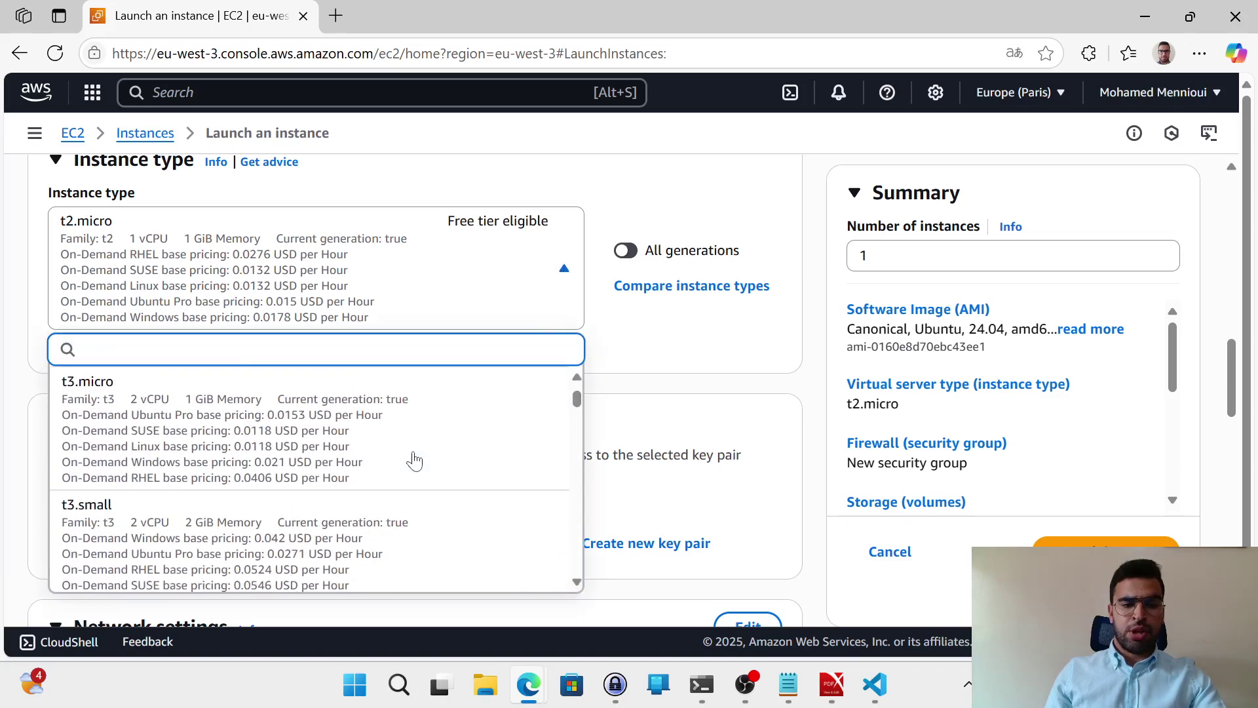
pyautogui.scroll(-15, 414, 461)
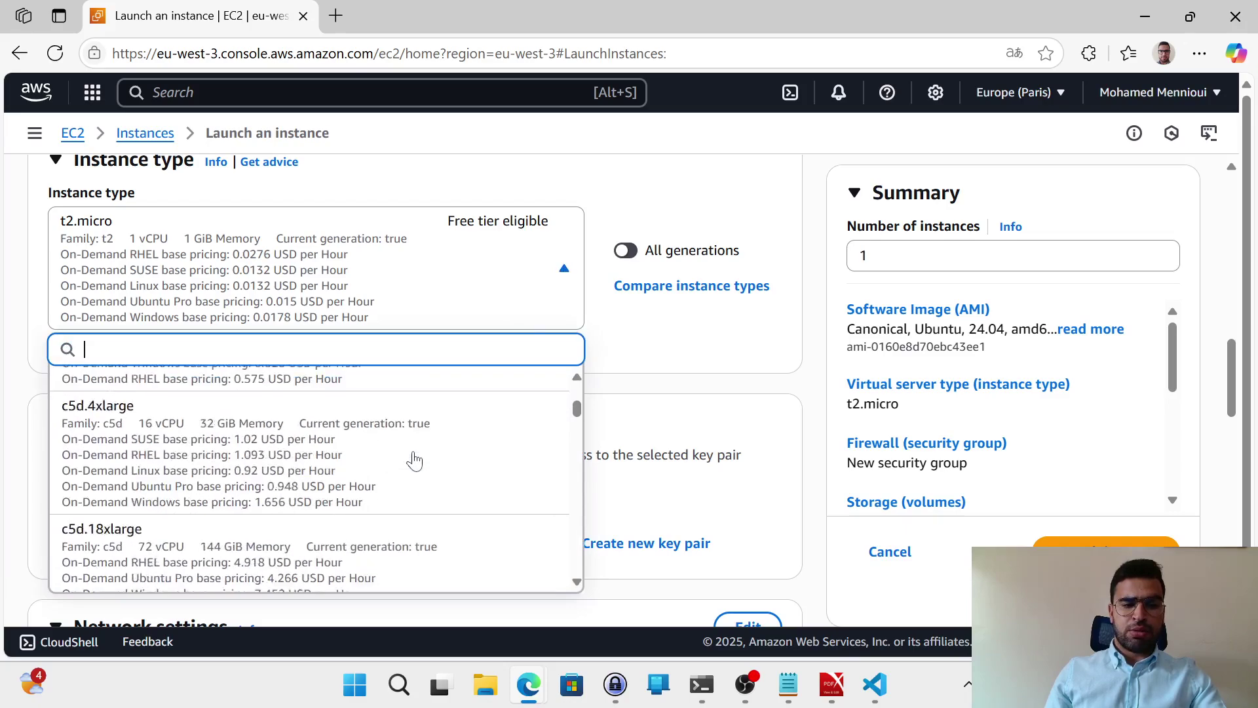
pyautogui.scroll(-15, 414, 461)
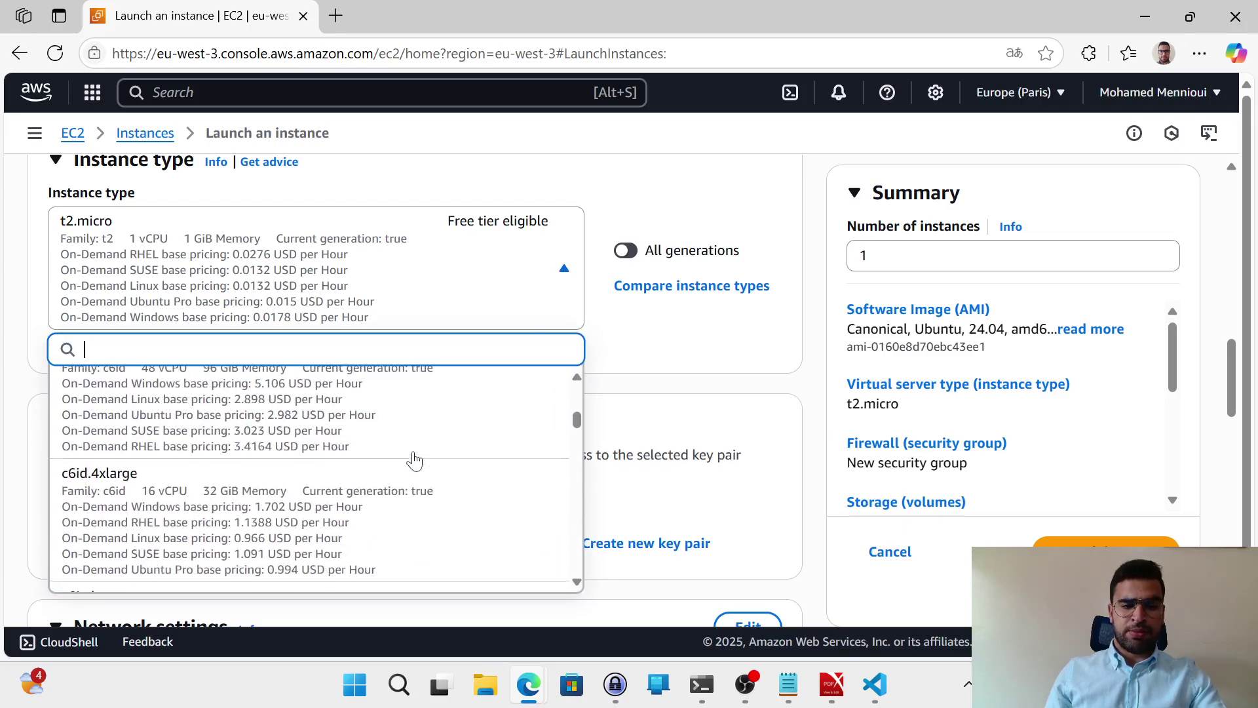
pyautogui.scroll(-15, 414, 460)
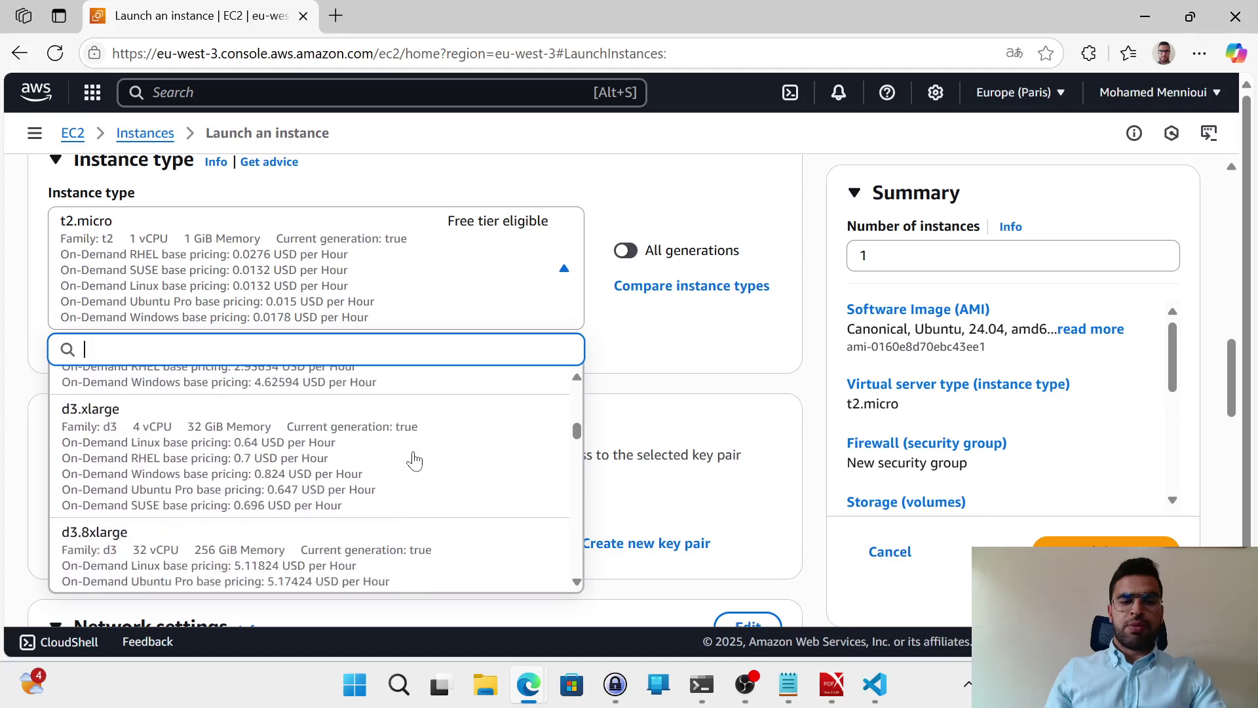
pyautogui.scroll(1, 415, 460)
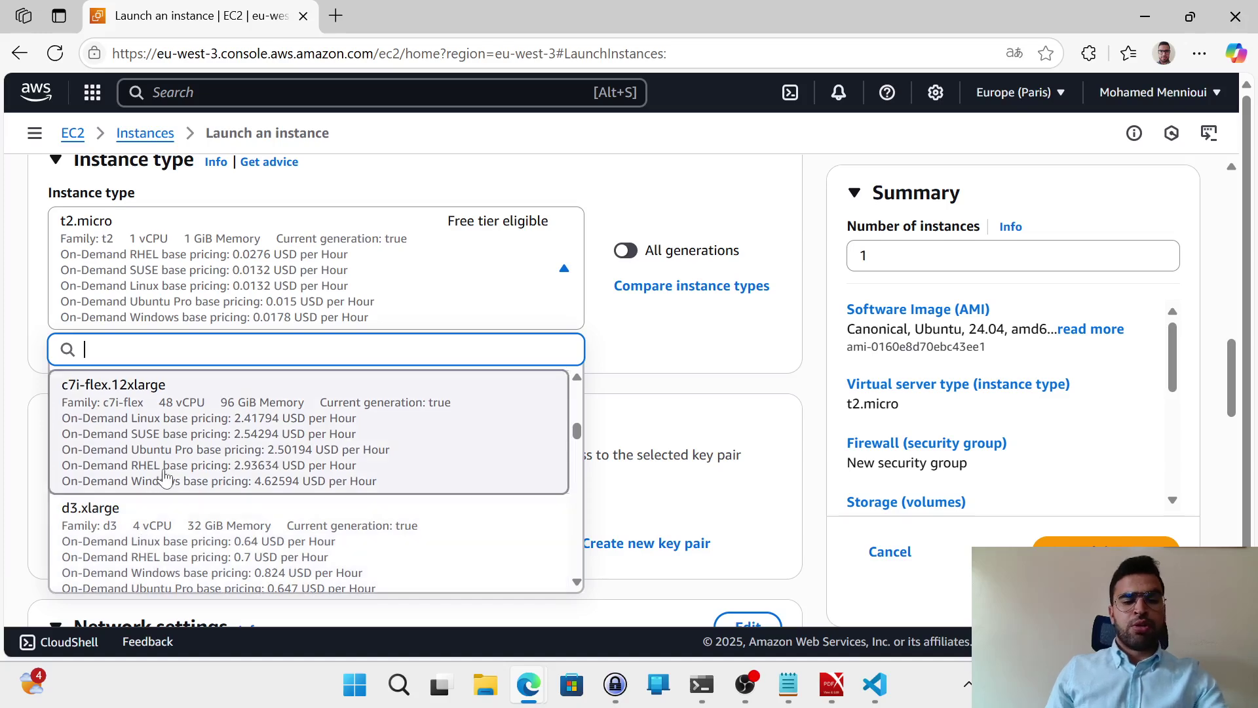
pyautogui.scroll(5, 164, 479)
pyautogui.scroll(6, 164, 478)
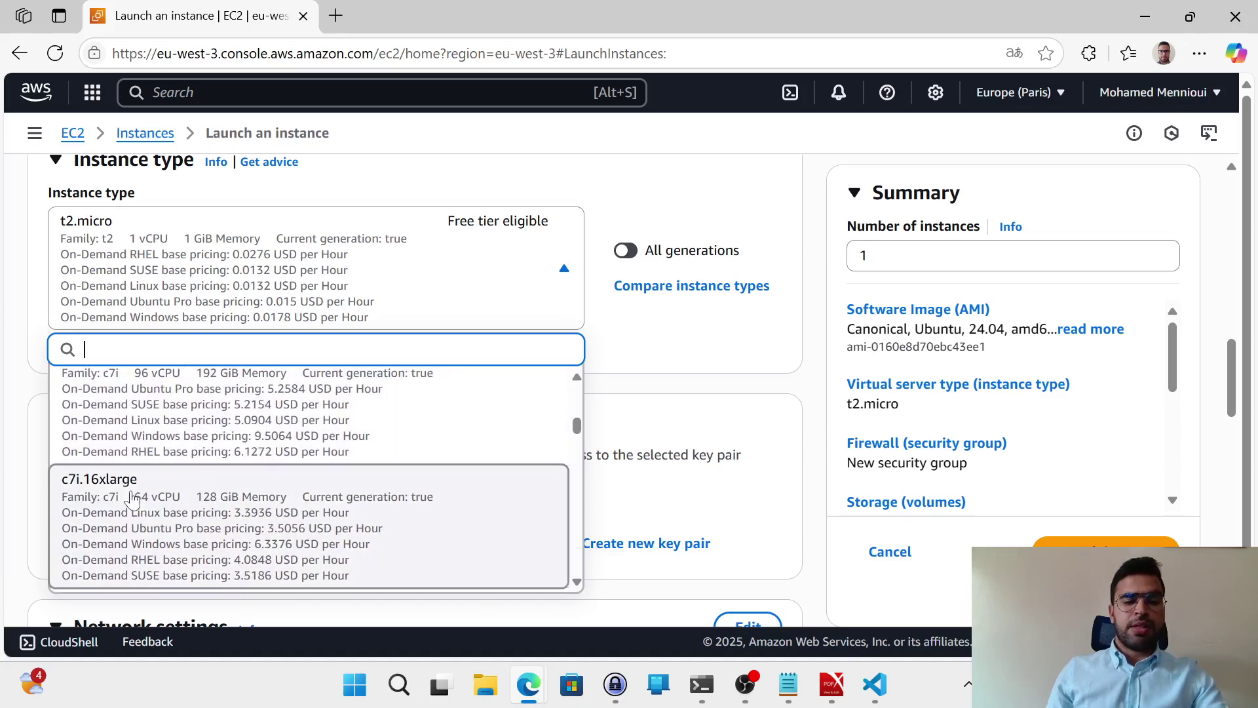
pyautogui.scroll(5, 164, 492)
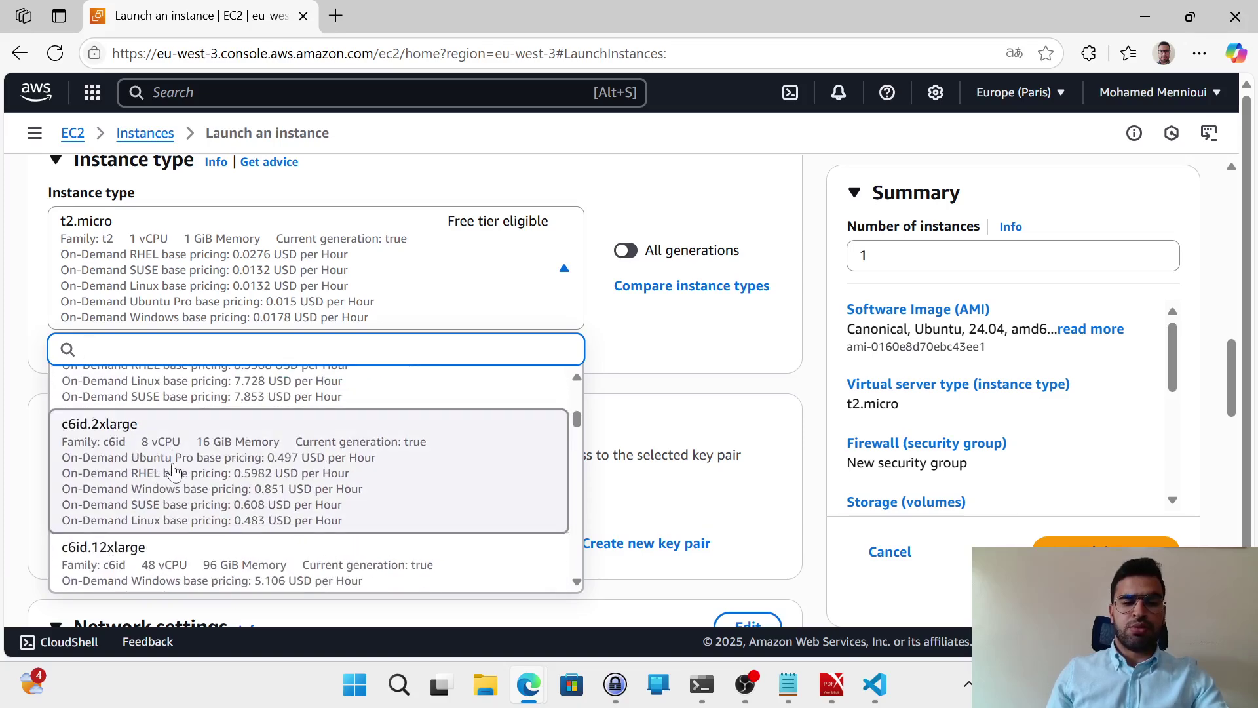
pyautogui.scroll(1, 171, 465)
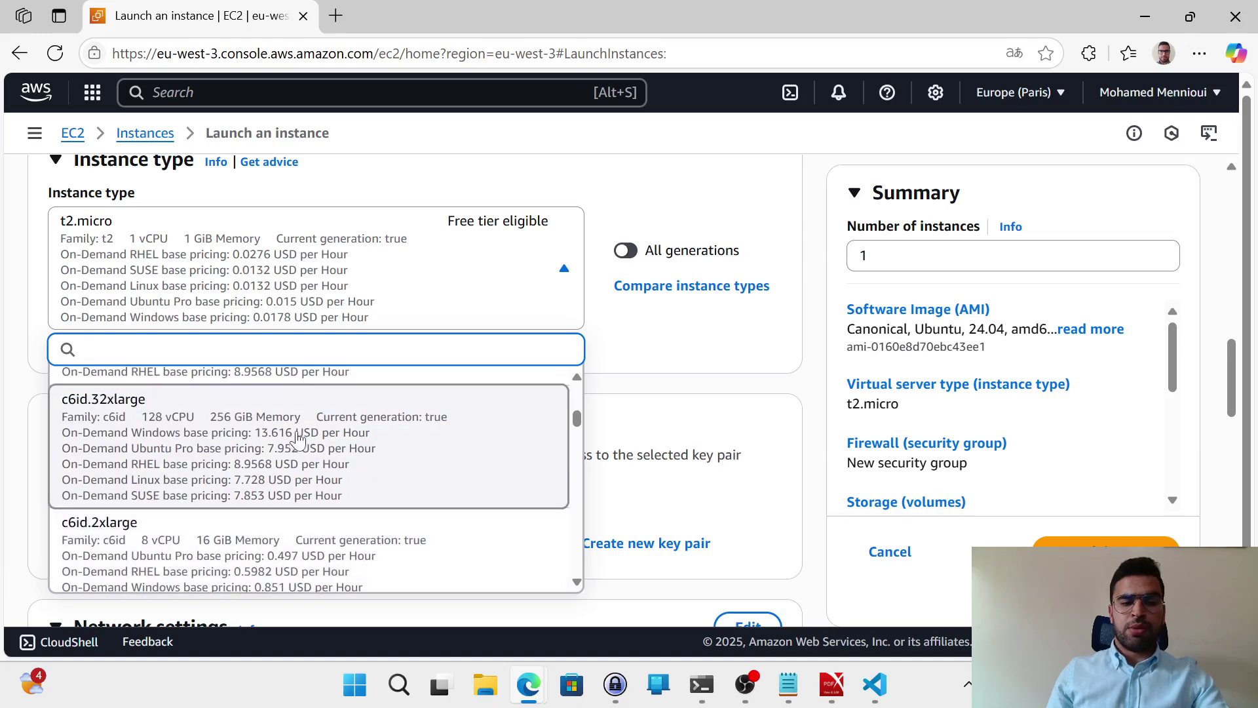
pyautogui.scroll(6, 249, 438)
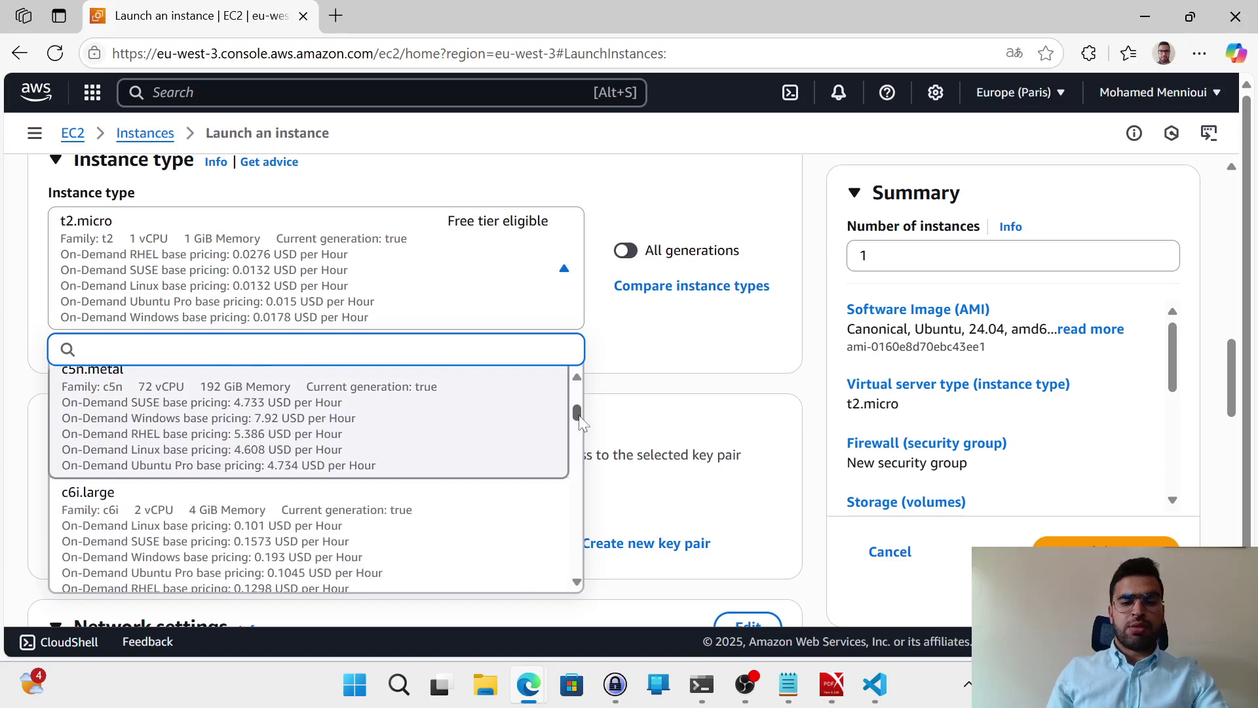
pyautogui.moveTo(569, 420); pyautogui.dragTo(579, 389)
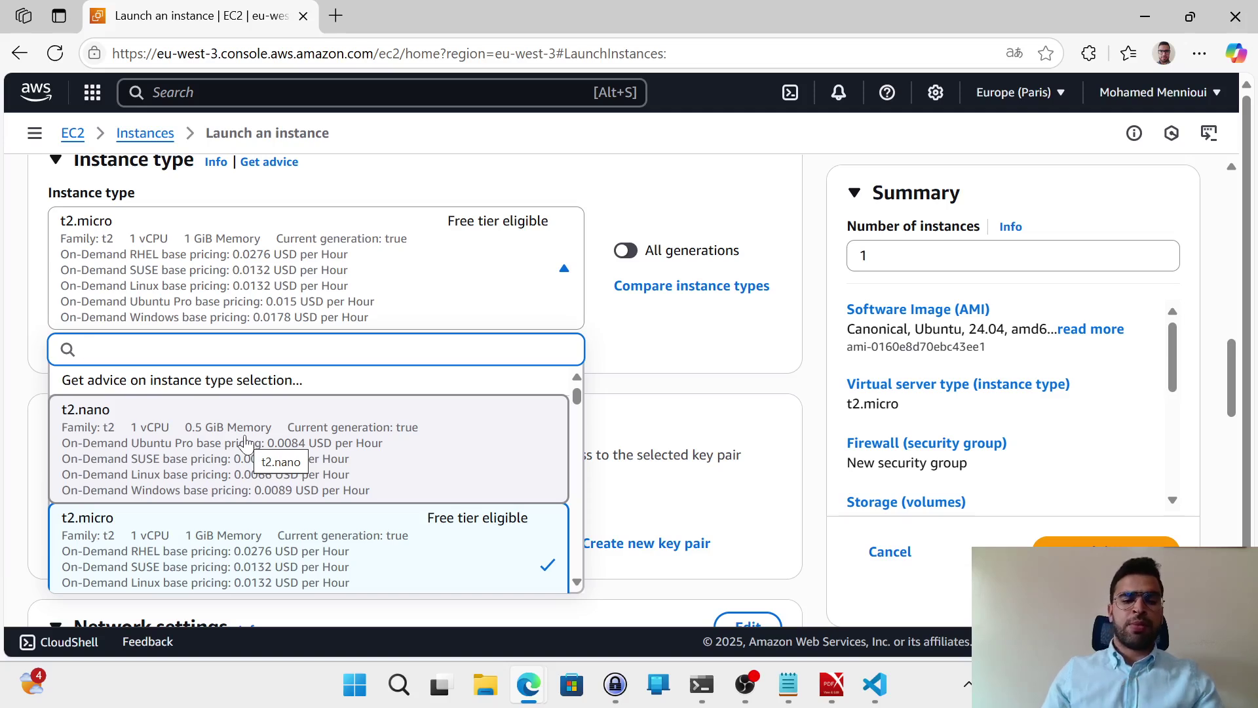
# Compare the free tier eligible t2.micro with the t2.nano, t2.small, t3 and c5 instance types by vCPU, memory and pricing
pyautogui.scroll(-1, 239, 458)
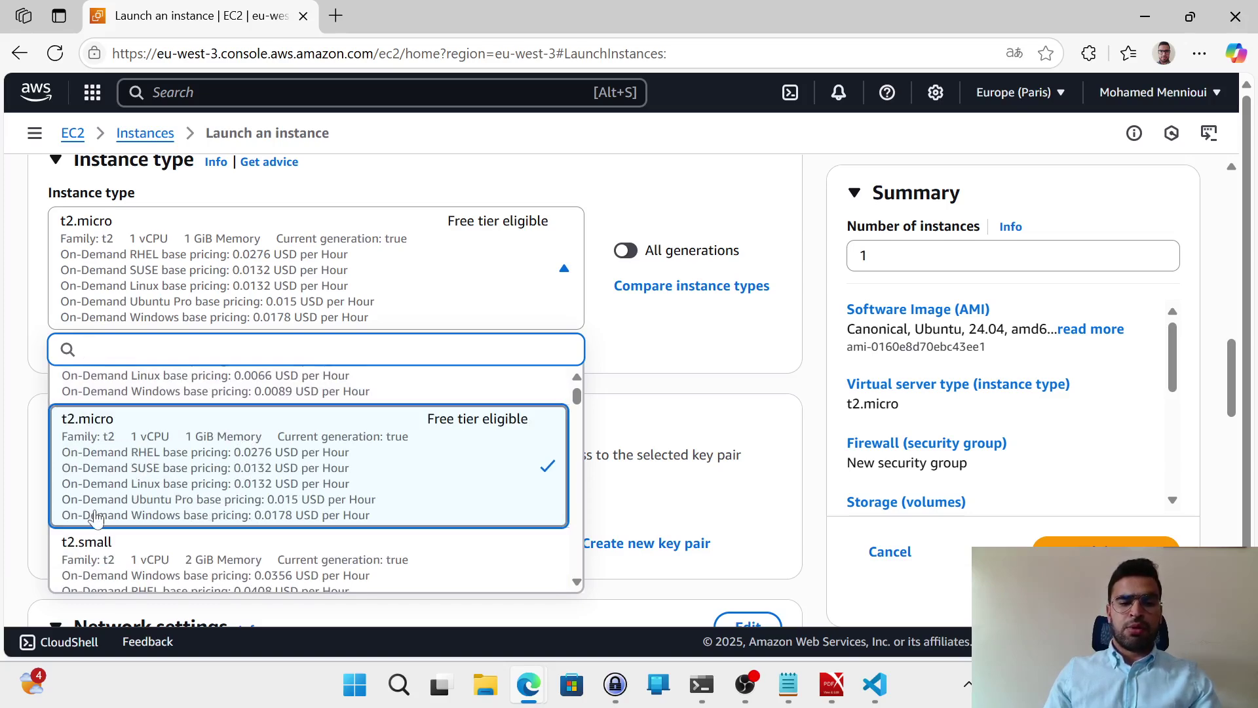
pyautogui.scroll(1, 108, 484)
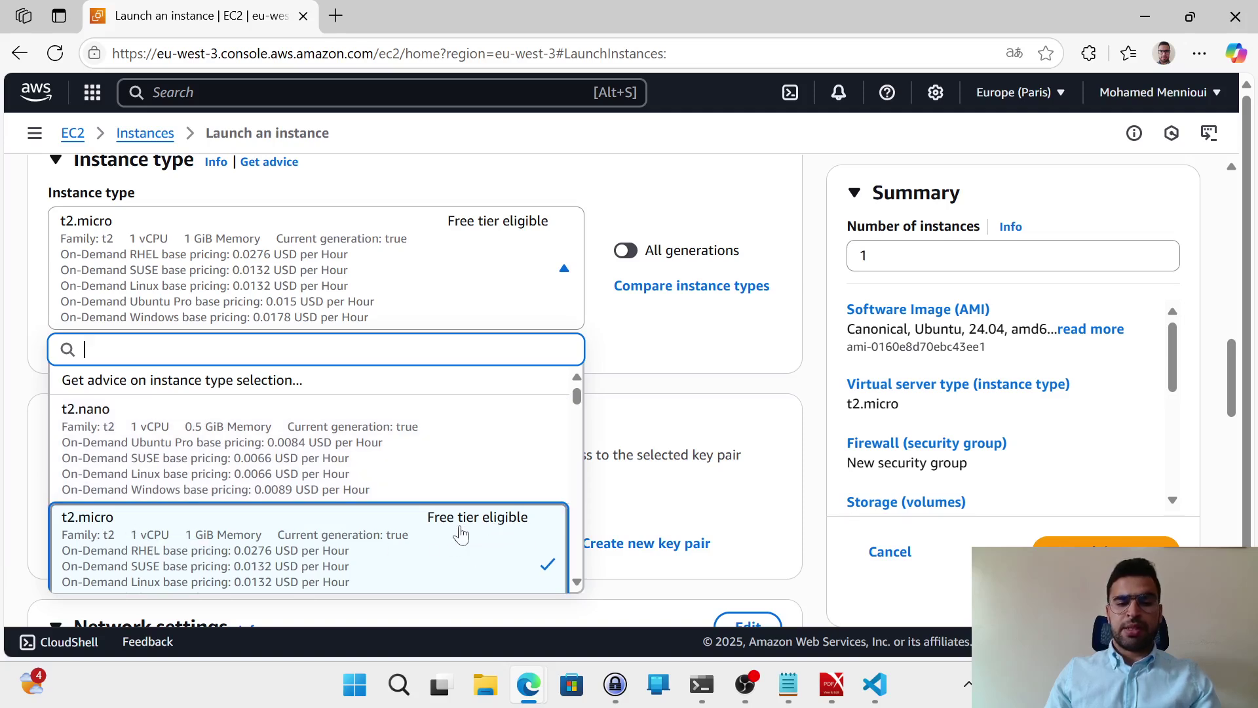
pyautogui.scroll(-1, 458, 534)
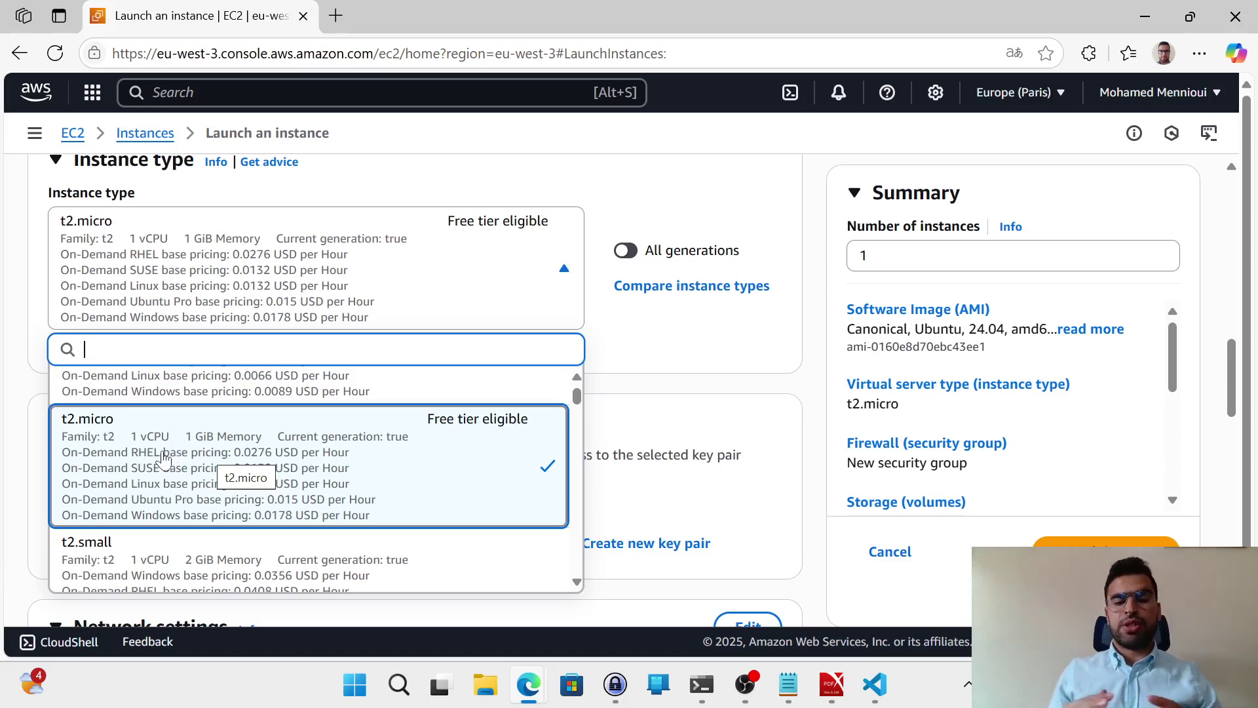
pyautogui.scroll(-10, 164, 459)
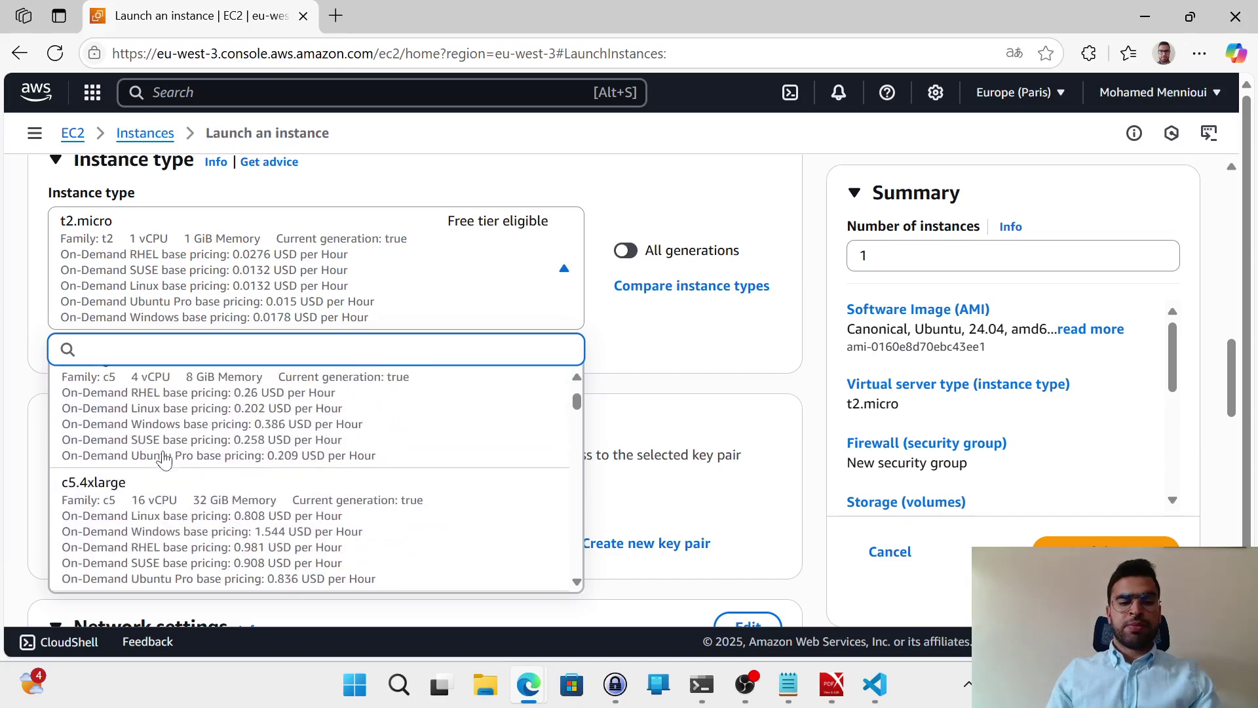
pyautogui.scroll(-5, 164, 458)
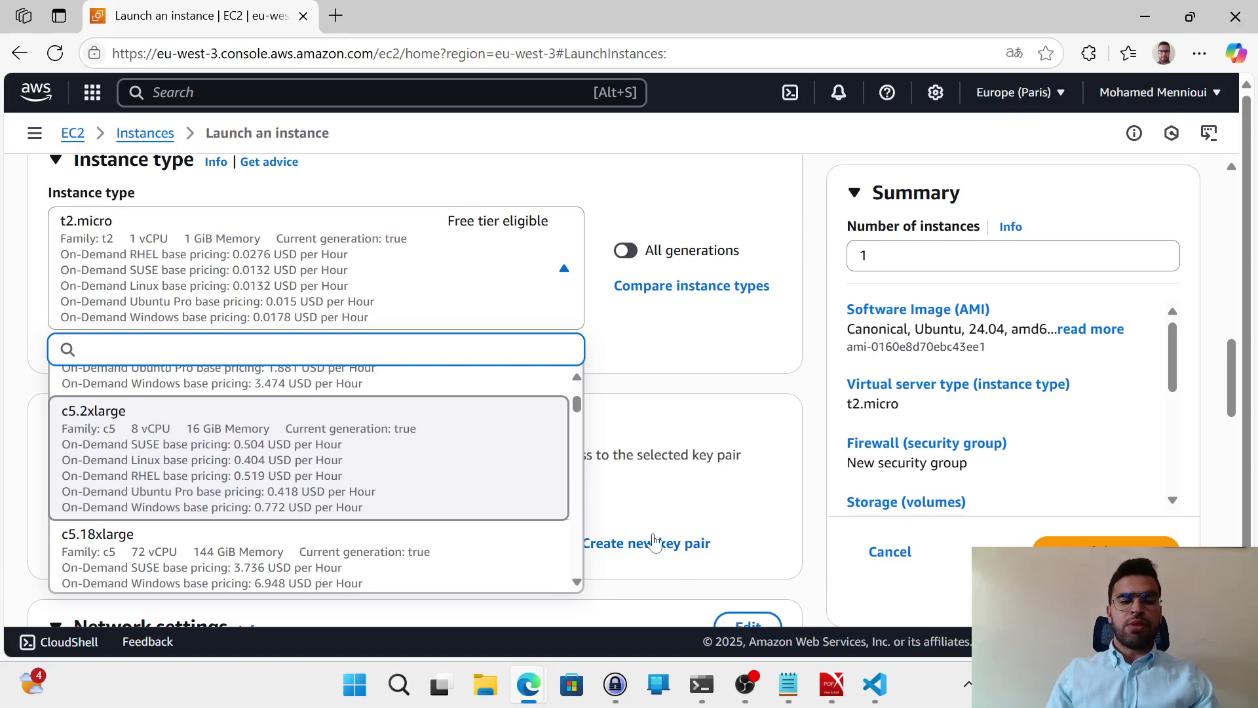
pyautogui.scroll(2, 62, 442)
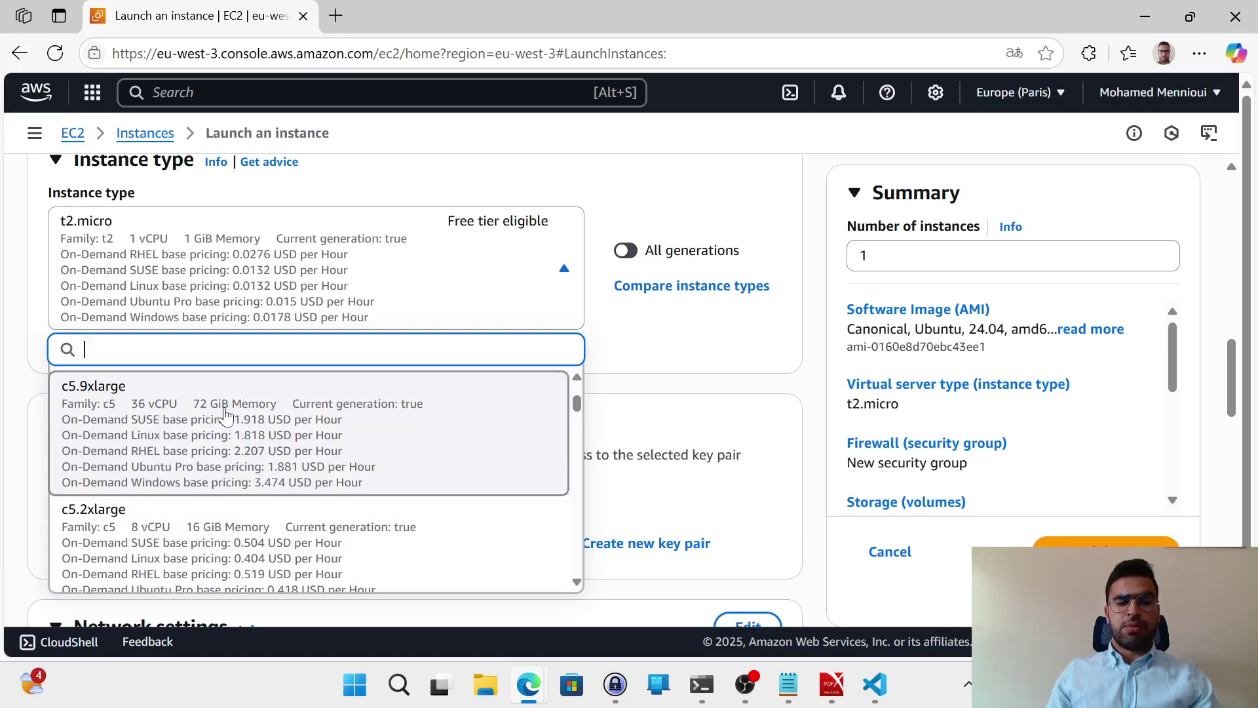
pyautogui.scroll(10, 218, 534)
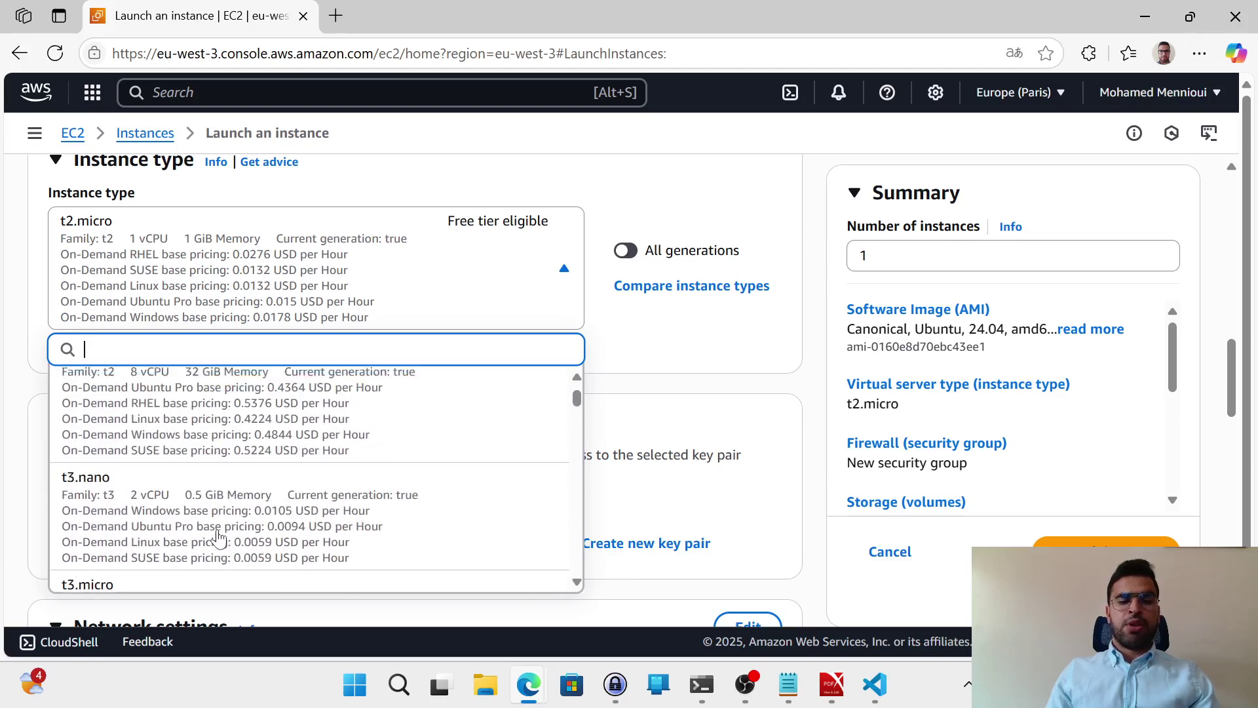
pyautogui.scroll(-2, 136, 498)
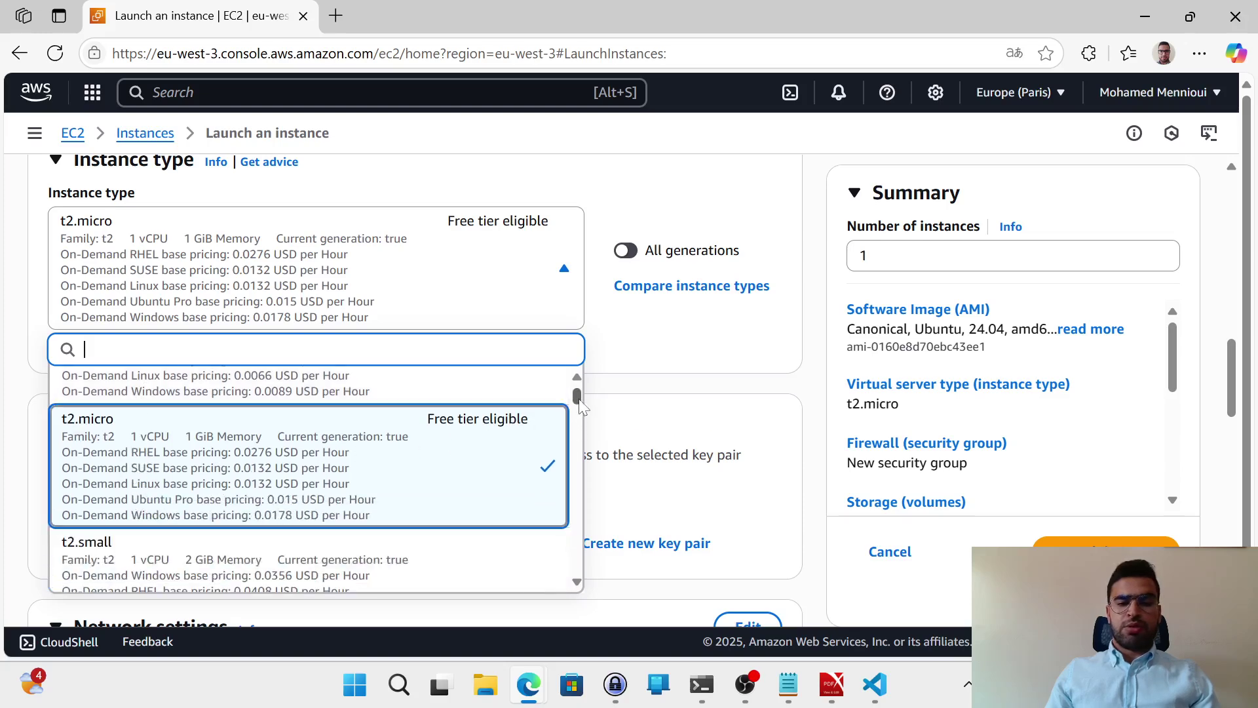
# Browse the rest of the instance type list, including the t4g, r6g, m6gd, c7g, r5dn and r5ad families, checking vCPUs, memory and AMI architecture support
pyautogui.moveTo(580, 401); pyautogui.dragTo(553, 593)
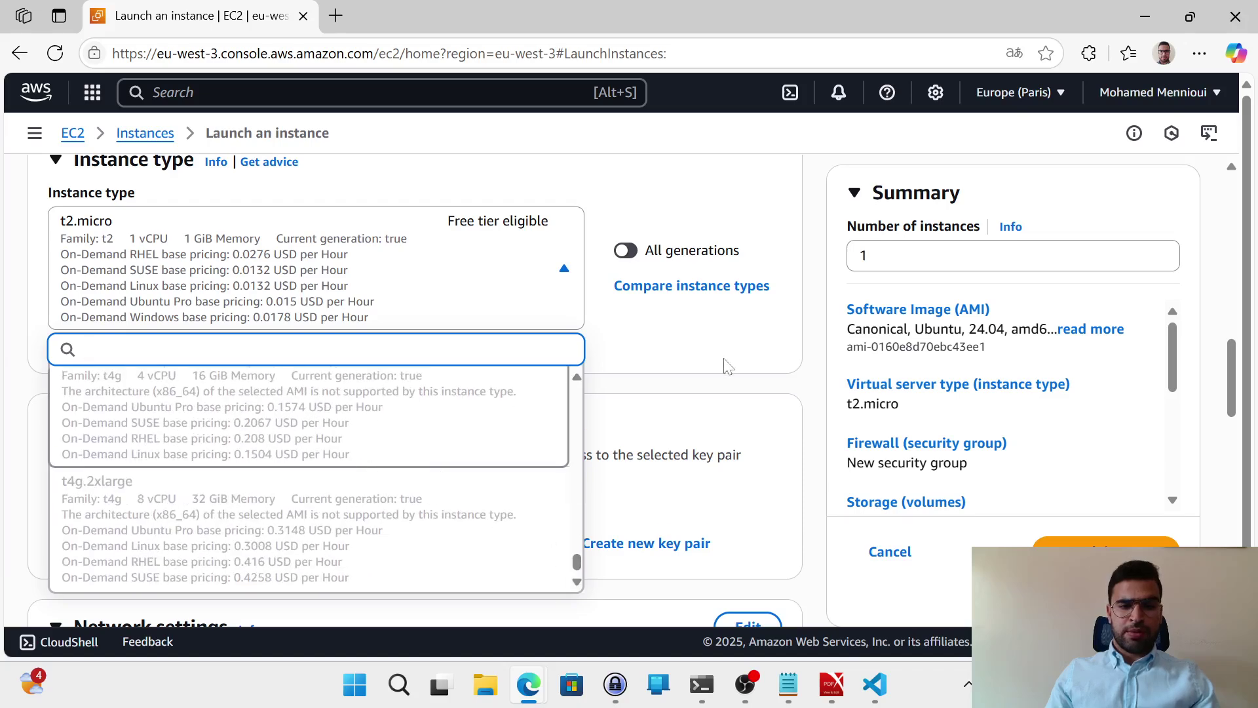
pyautogui.scroll(-5, 736, 367)
pyautogui.scroll(3, 734, 367)
pyautogui.scroll(3, 331, 347)
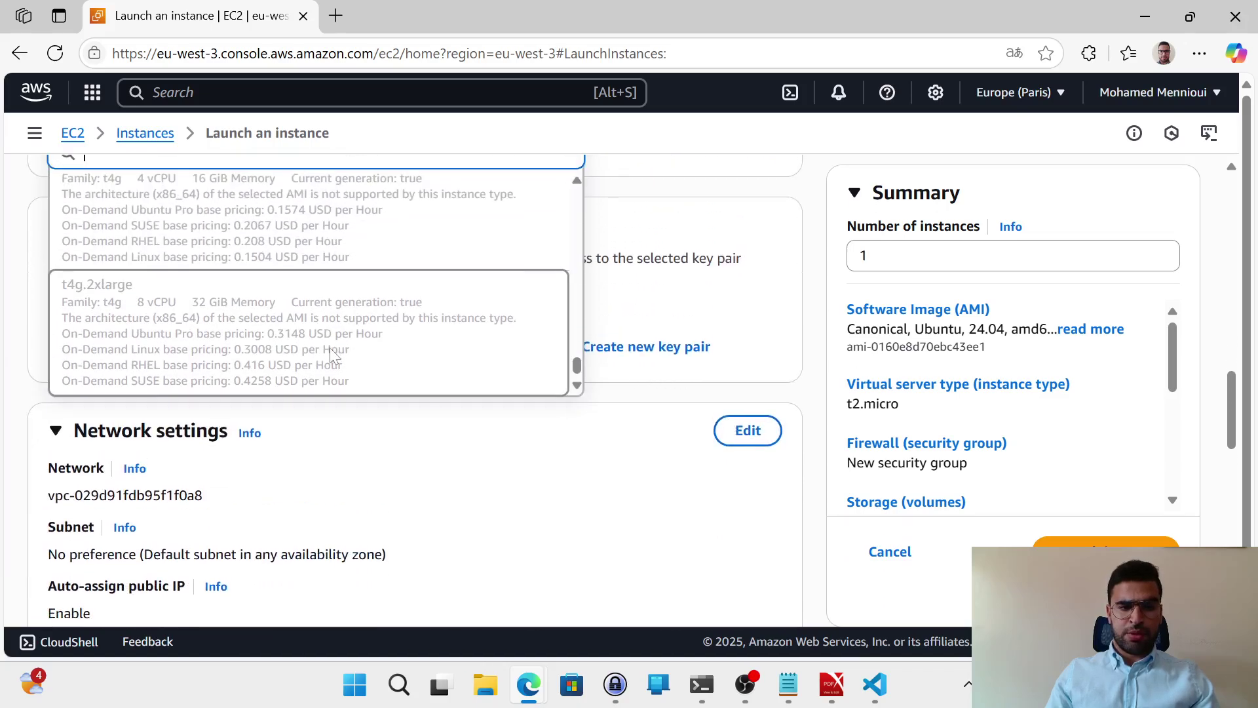
pyautogui.scroll(10, 330, 348)
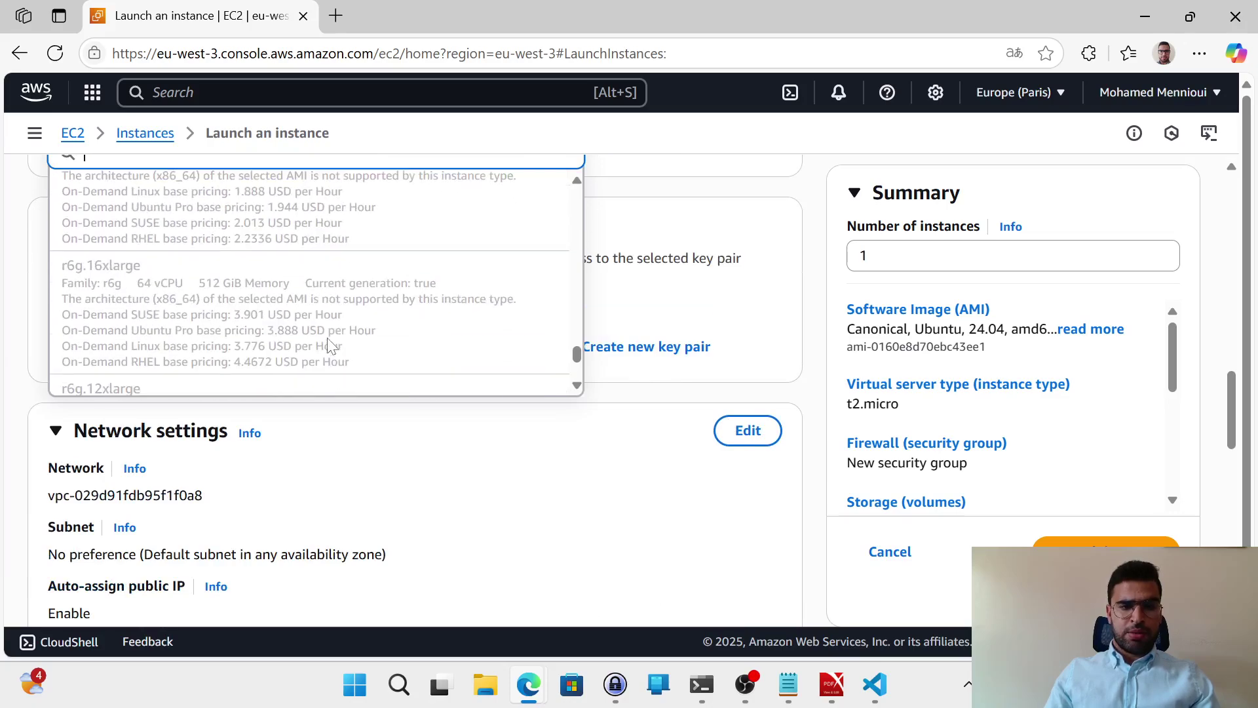
pyautogui.scroll(5, 328, 336)
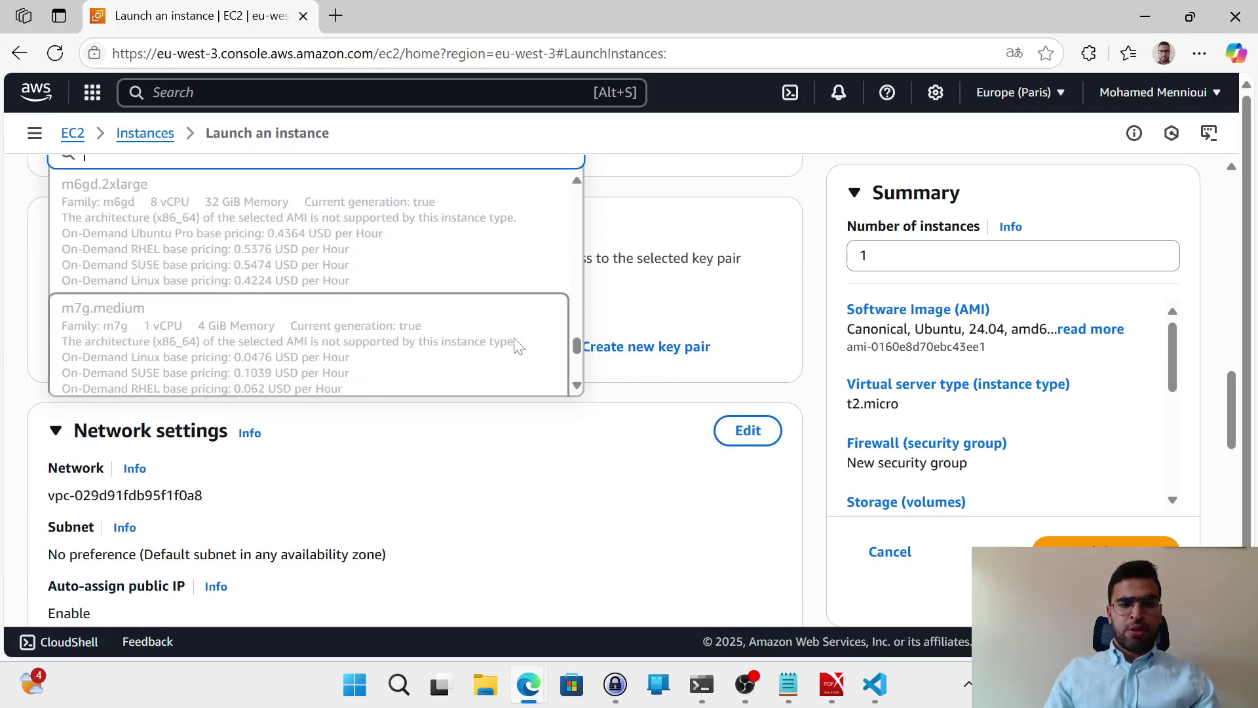
pyautogui.scroll(2, 593, 443)
pyautogui.scroll(8, 406, 413)
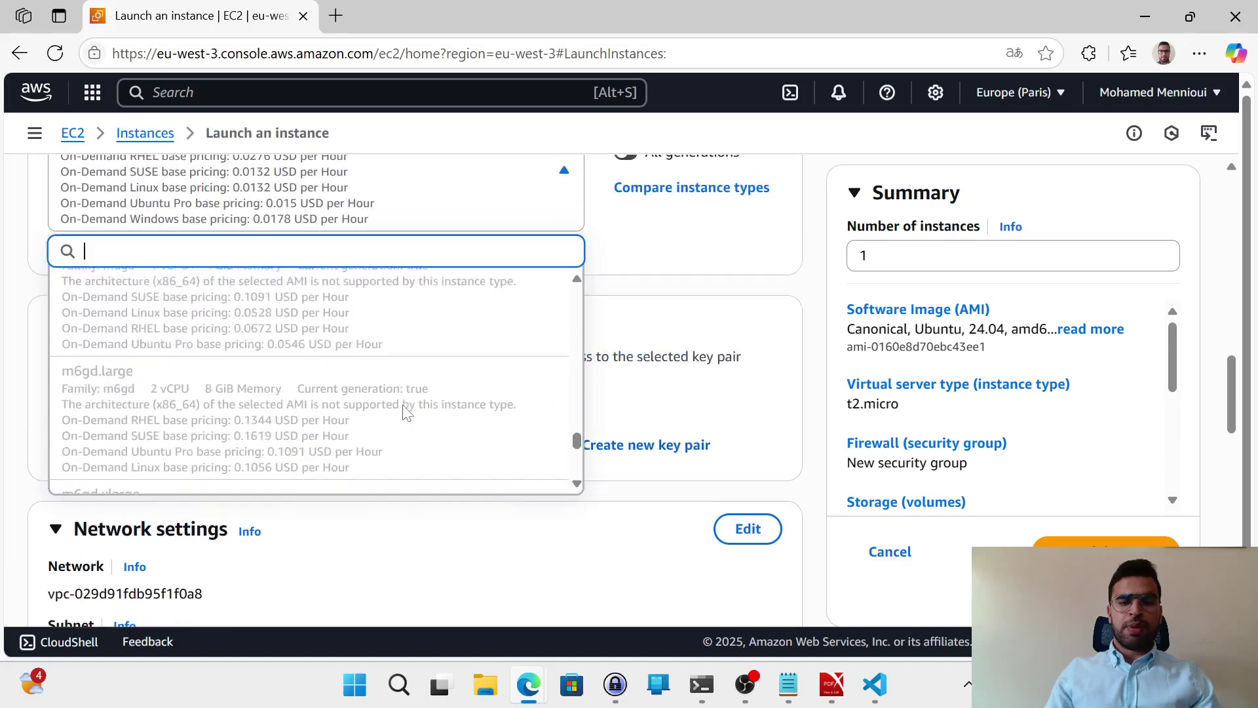
pyautogui.scroll(10, 406, 412)
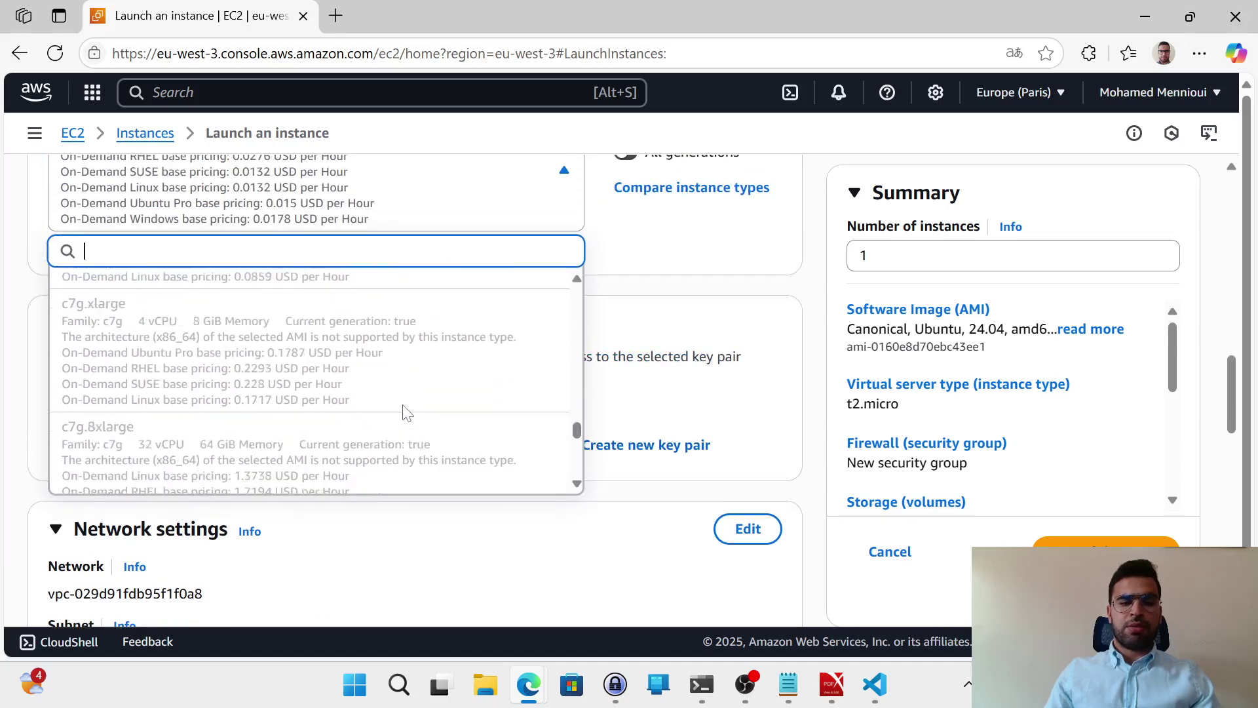
pyautogui.scroll(6, 406, 413)
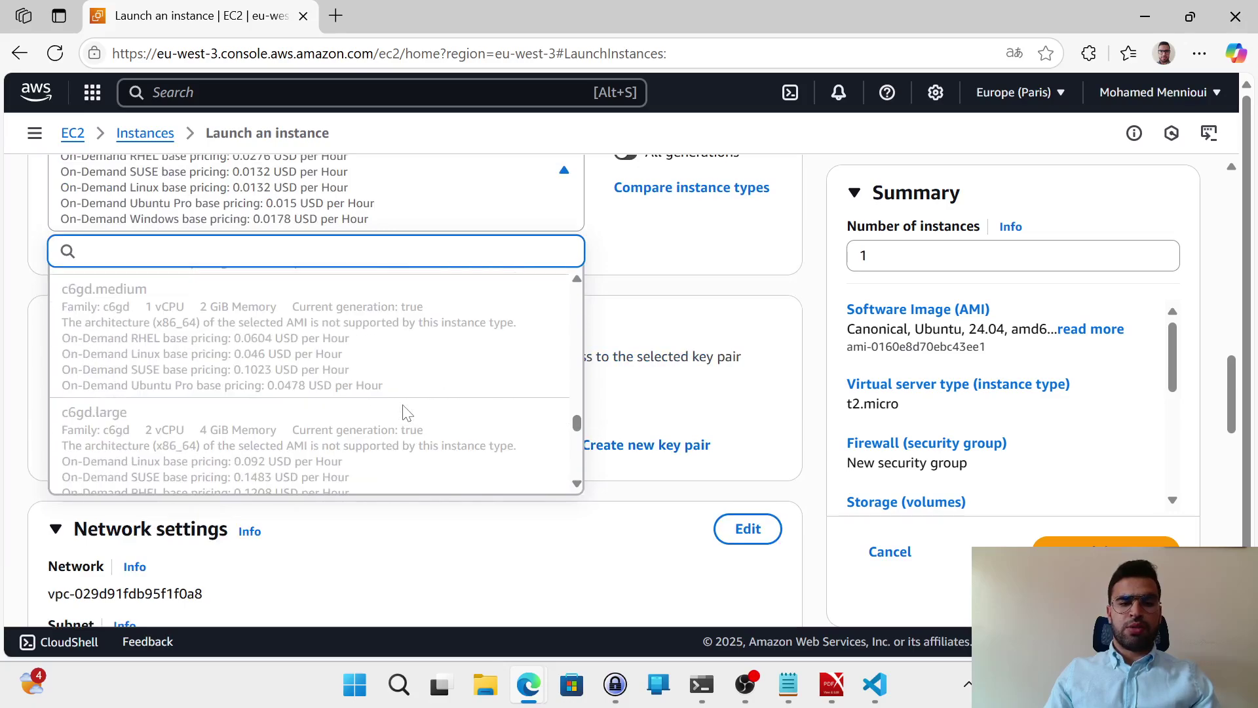
pyautogui.moveTo(576, 423); pyautogui.dragTo(574, 400)
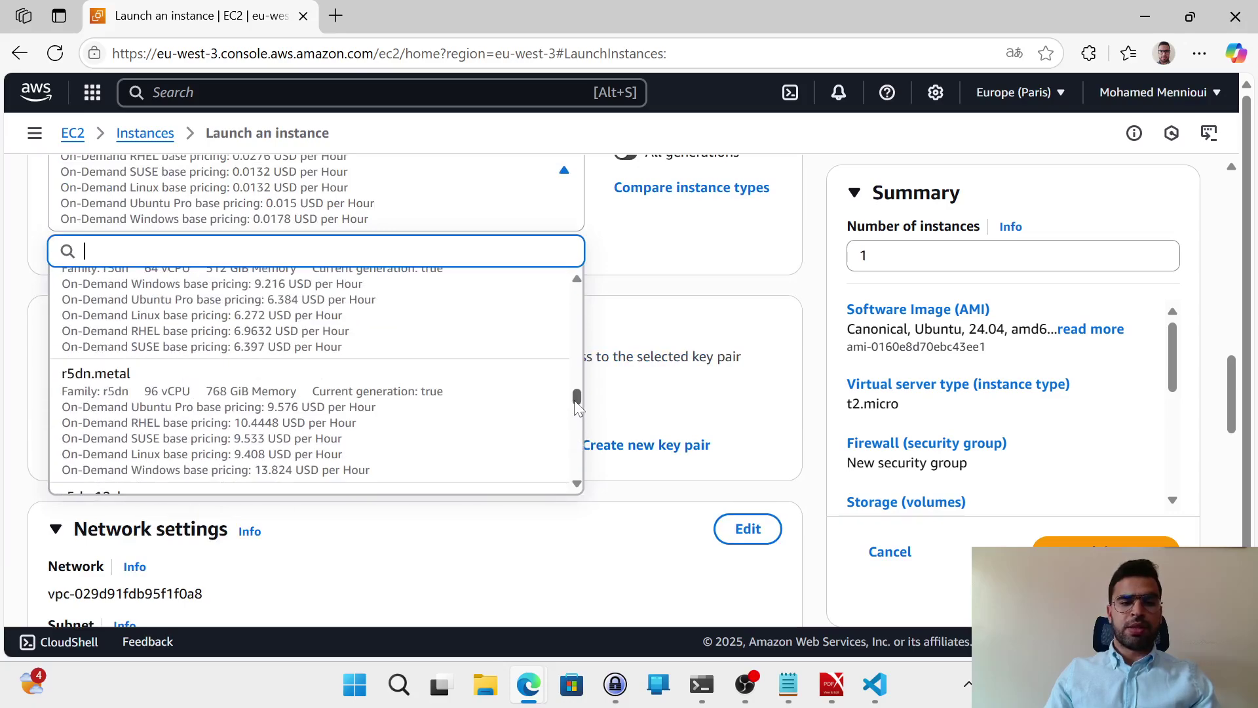
pyautogui.scroll(5, 401, 406)
pyautogui.scroll(5, 401, 407)
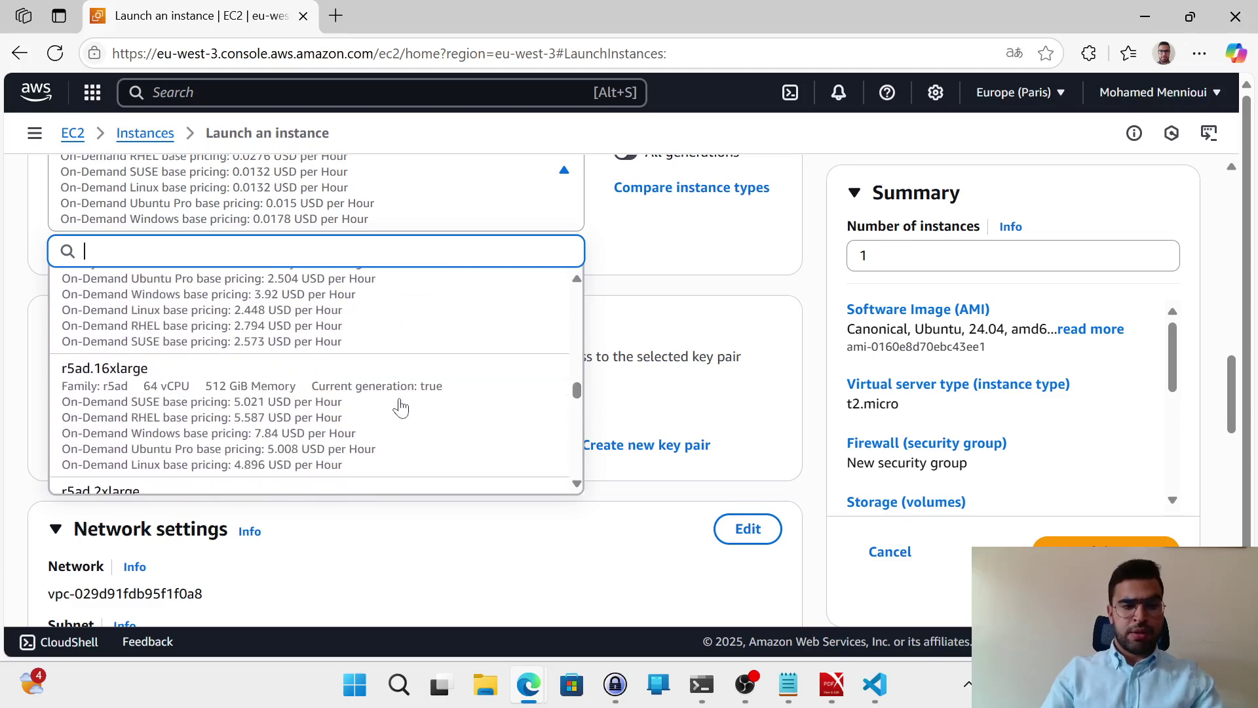
# Search the instance types for d5 and look through the r5a and r5 entries while filtering
pyautogui.write('d')
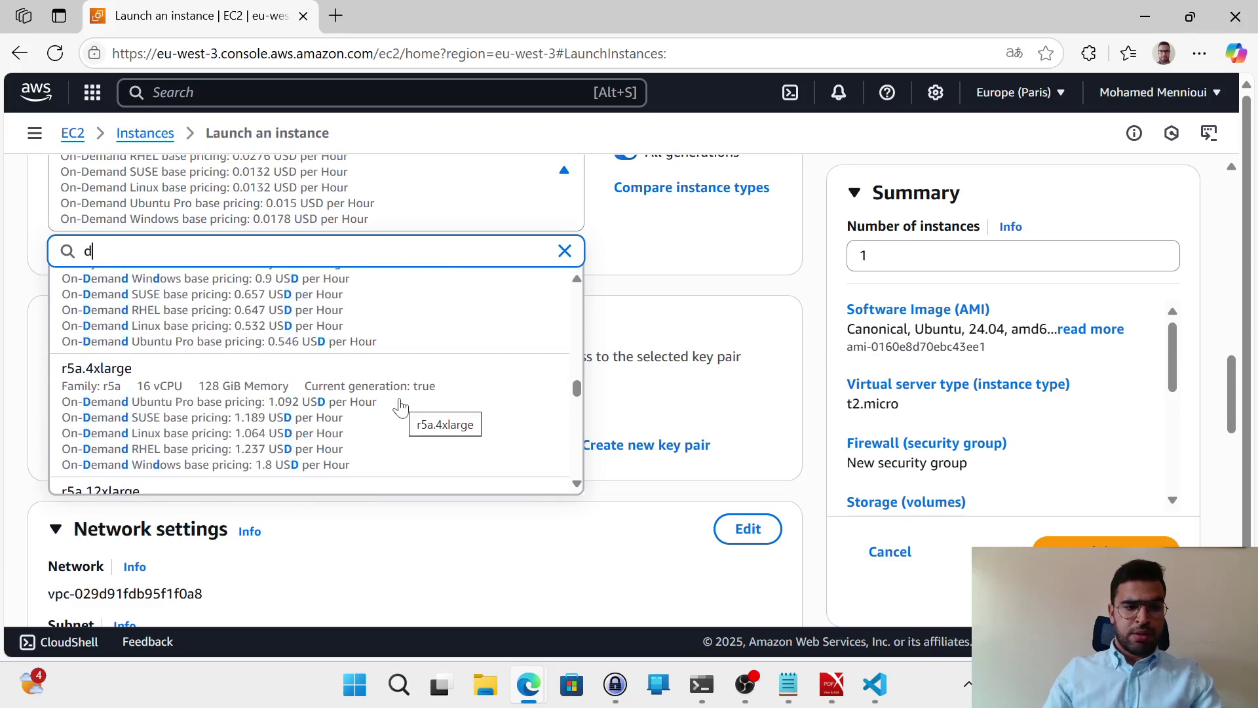
pyautogui.scroll(3, 300, 393)
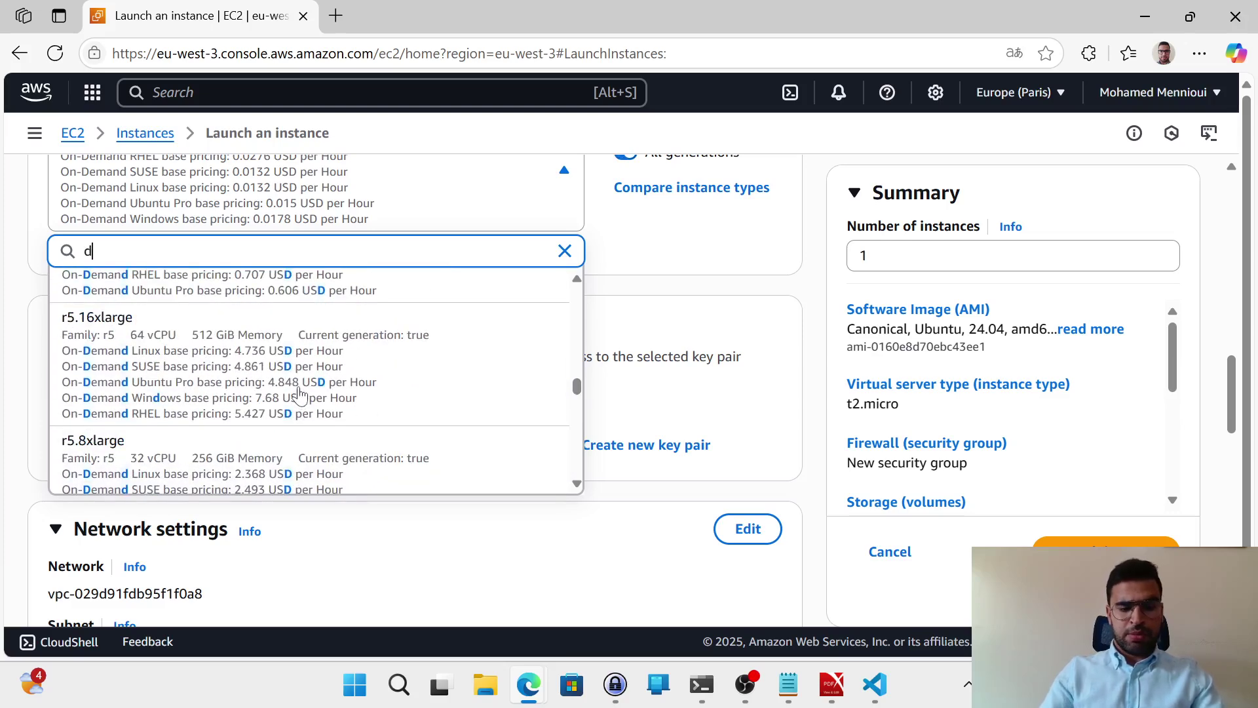
pyautogui.write('5')
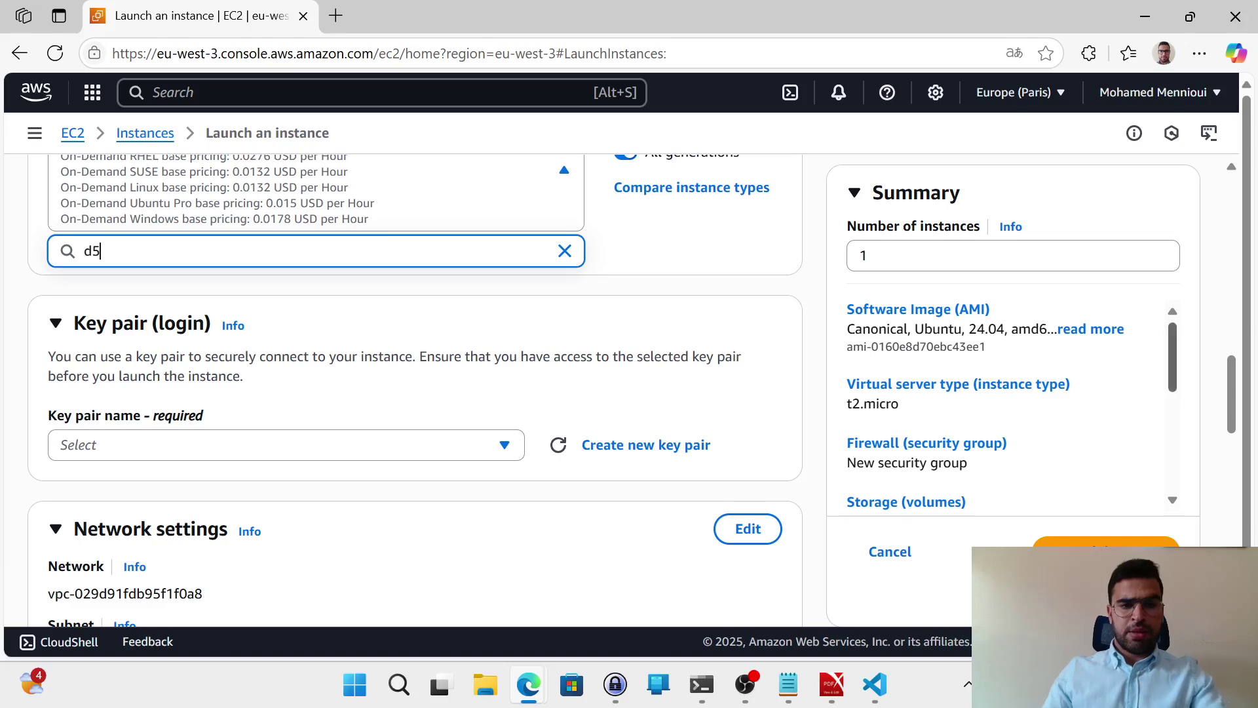
pyautogui.hotkey('alt', 'Tab')
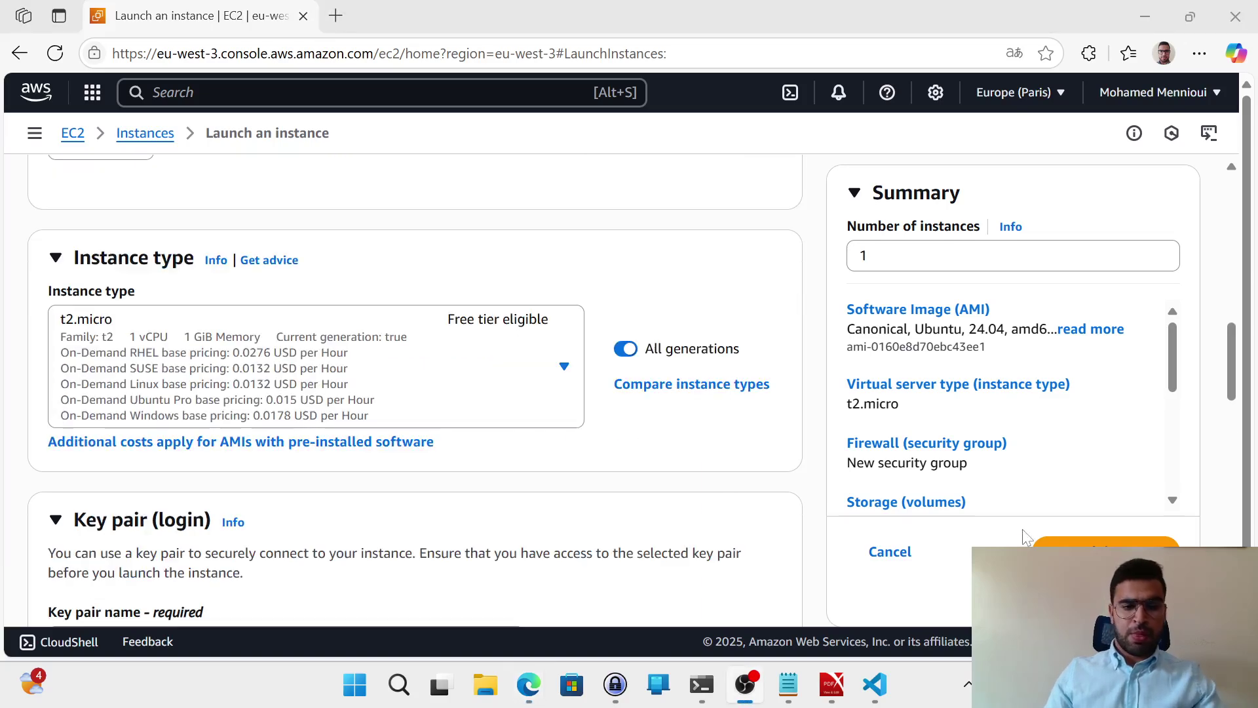
# Search the instance types for m5 and examine the m5.large vCPU, memory and On-Demand pricing
pyautogui.click(558, 379)
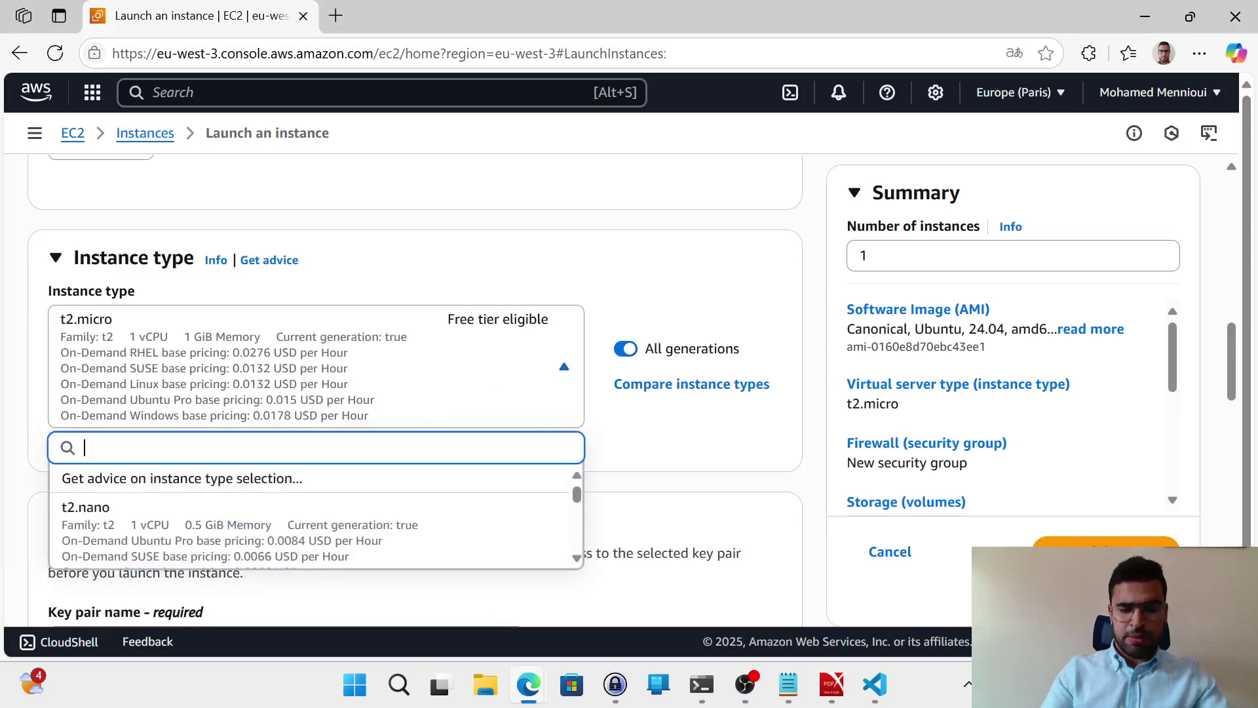
pyautogui.write('m')
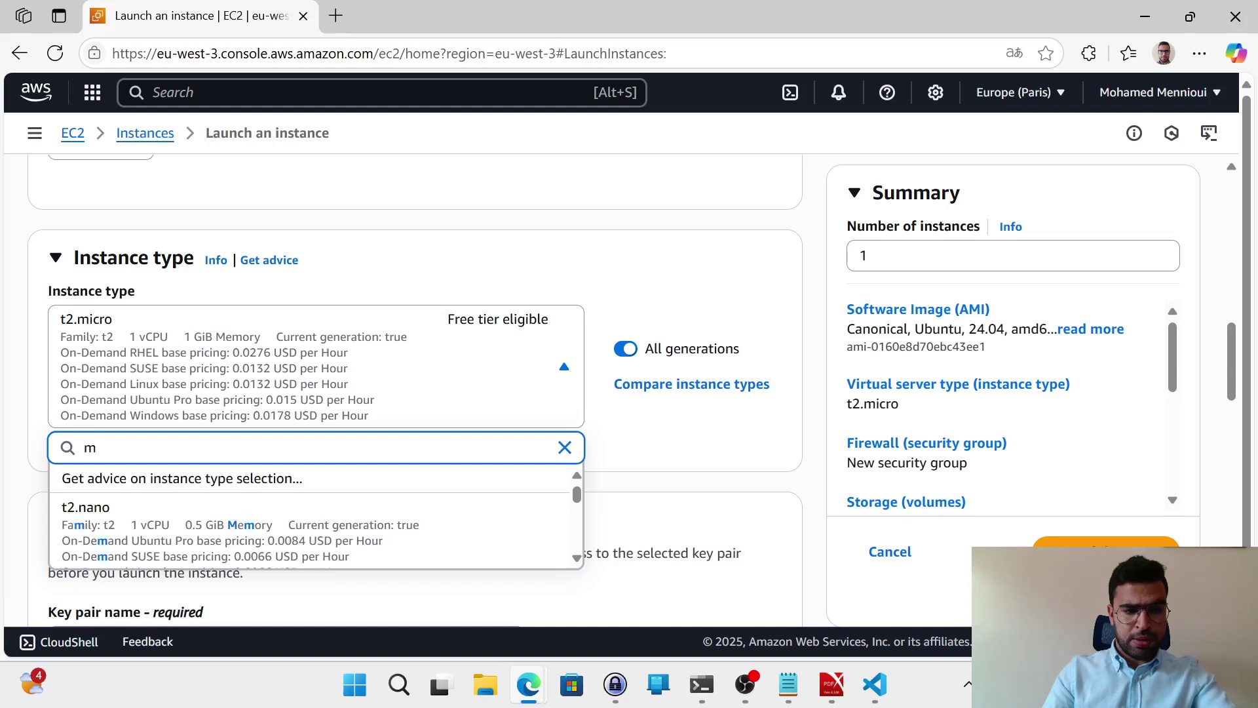
pyautogui.write('5')
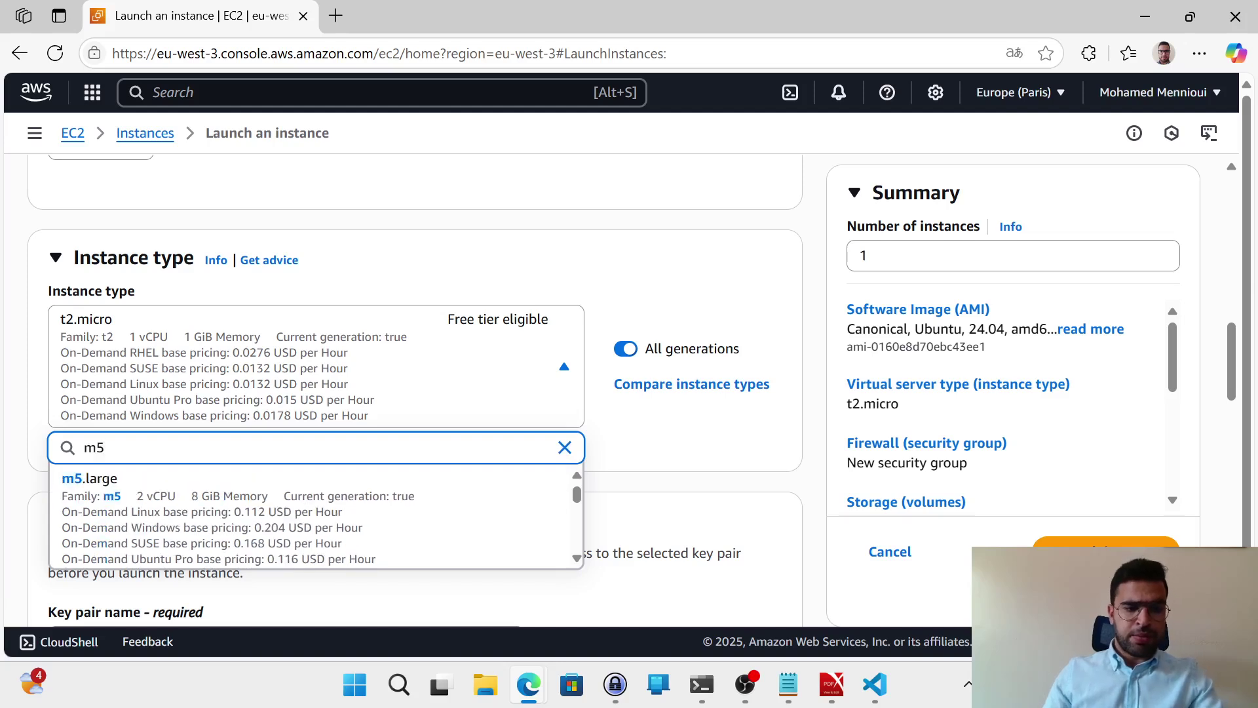
pyautogui.scroll(-1, 188, 417)
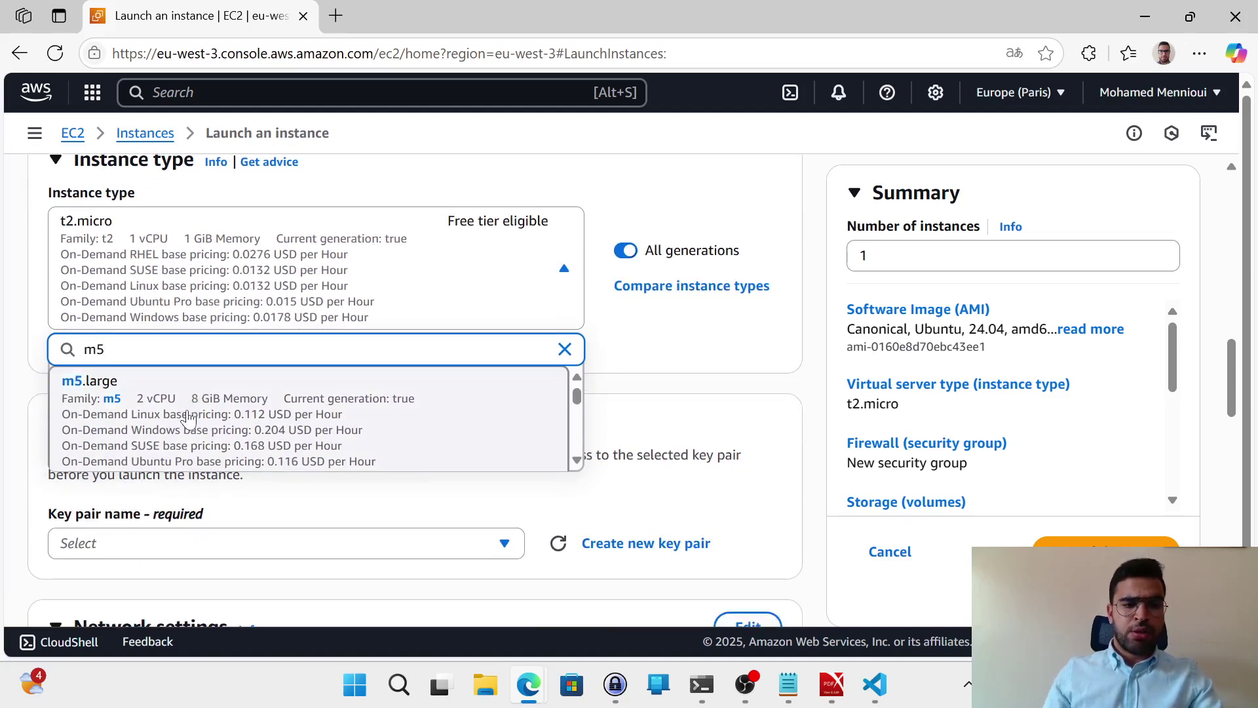
pyautogui.scroll(1, 188, 418)
pyautogui.scroll(-1, 188, 418)
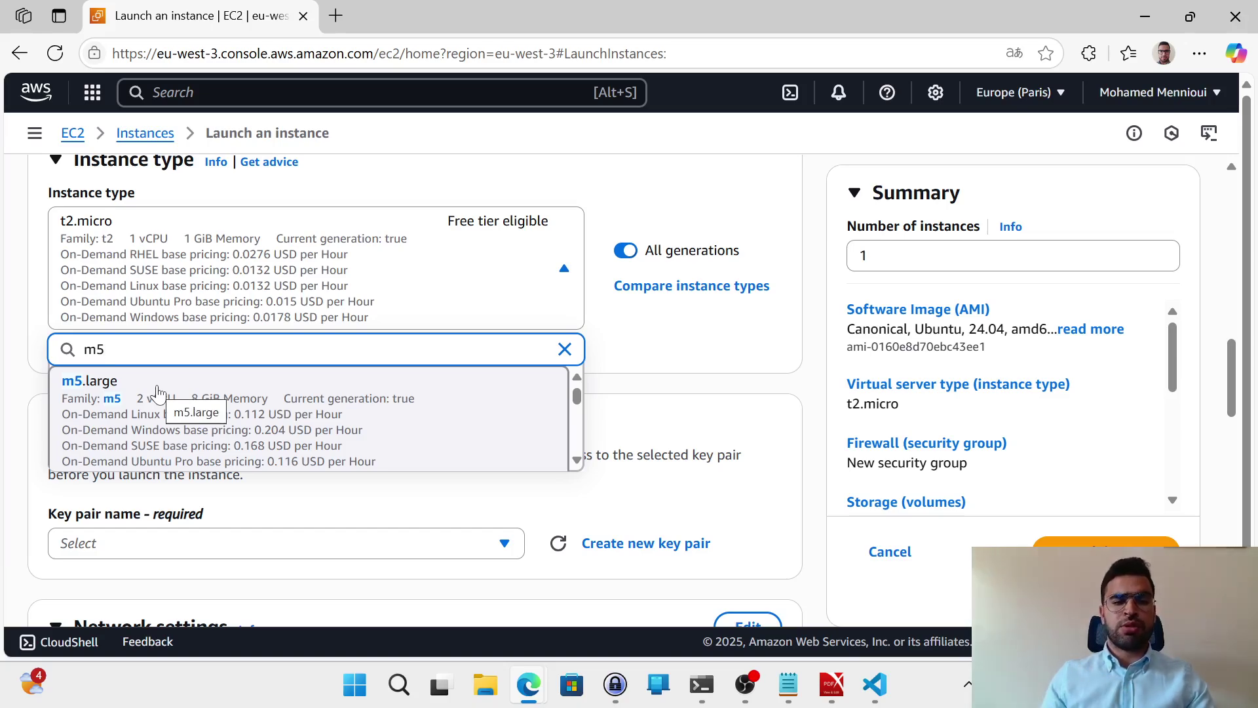
# Filter the instance types by c and examine the c5a and c5d entries, then clear the filter and keep t2.micro selected
pyautogui.hotkey('ctrl', 'a')
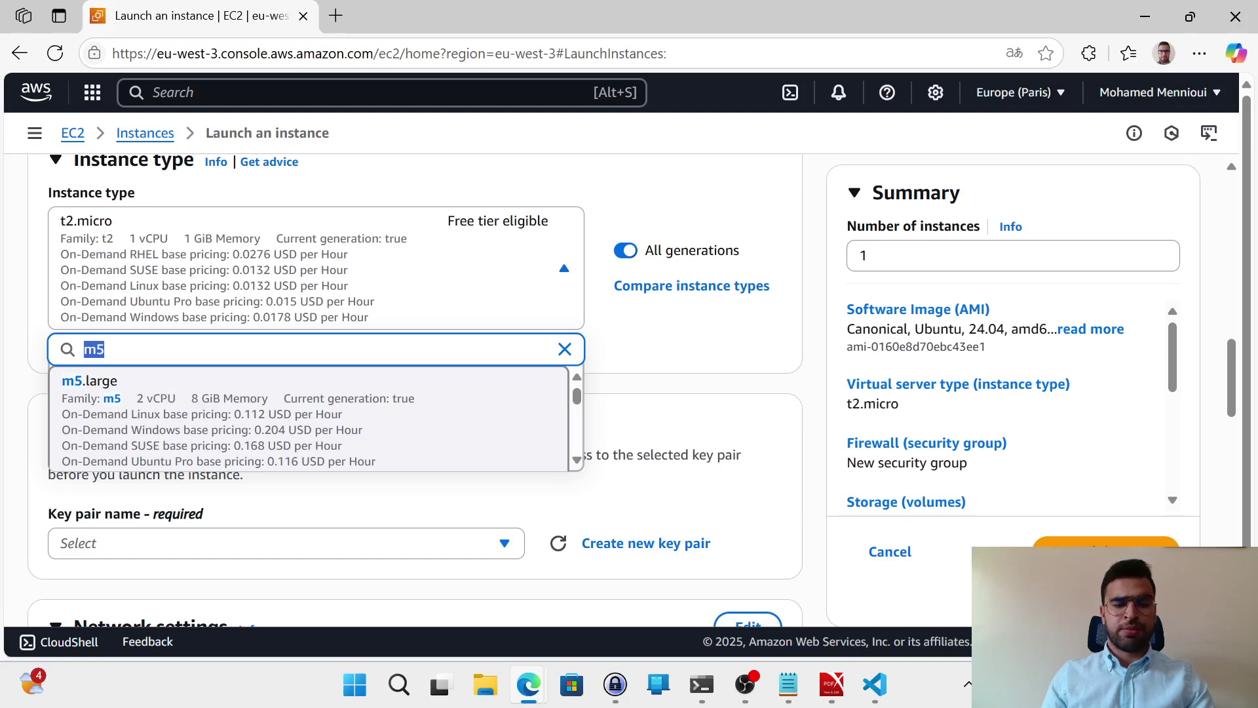
pyautogui.write('c')
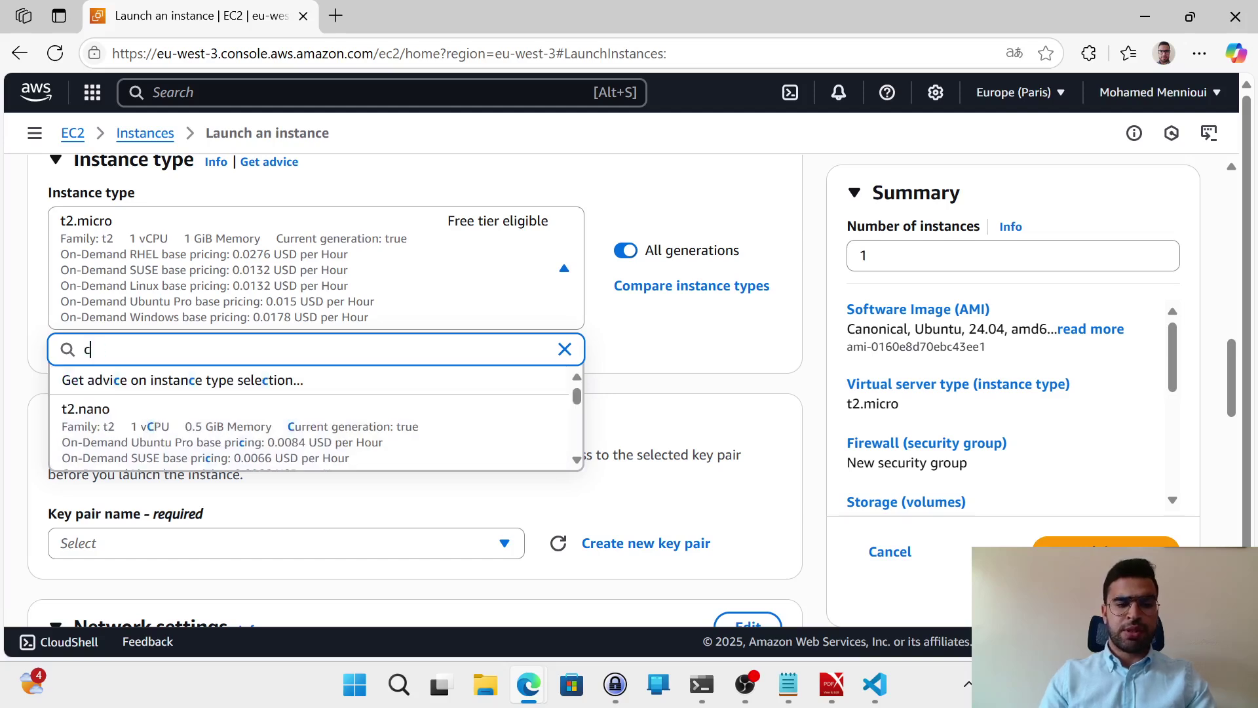
pyautogui.scroll(-5, 134, 420)
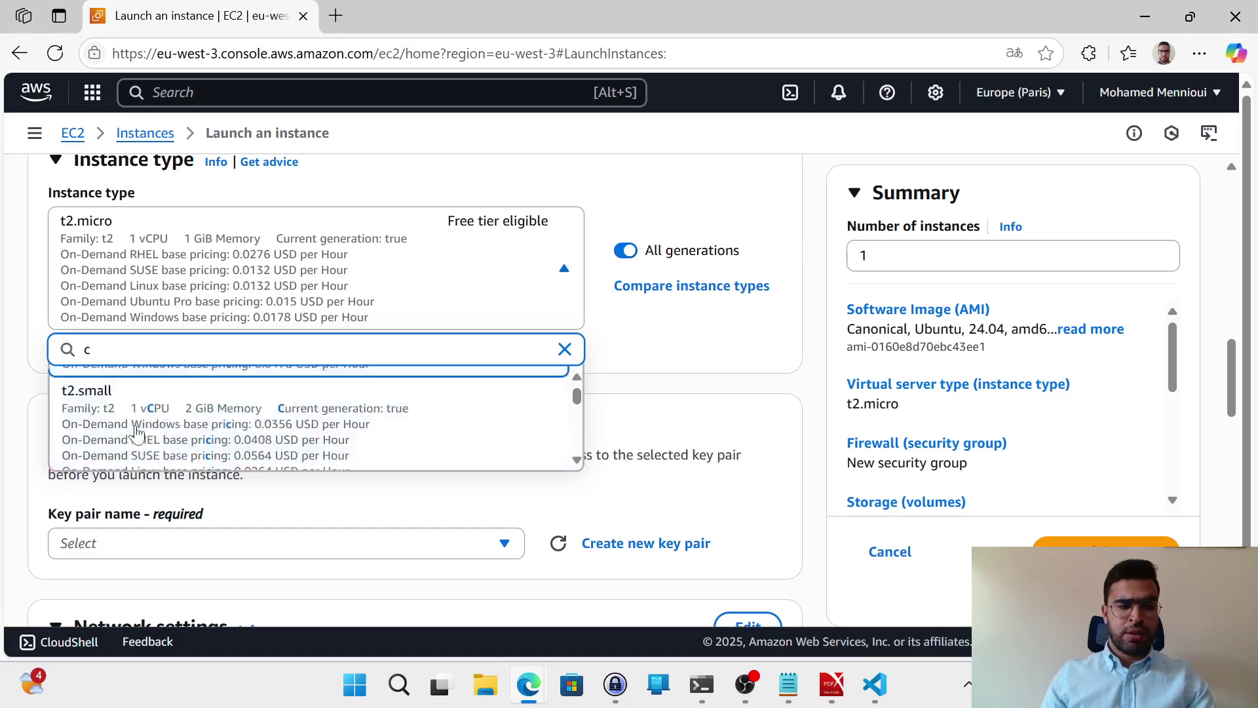
pyautogui.scroll(-8, 135, 434)
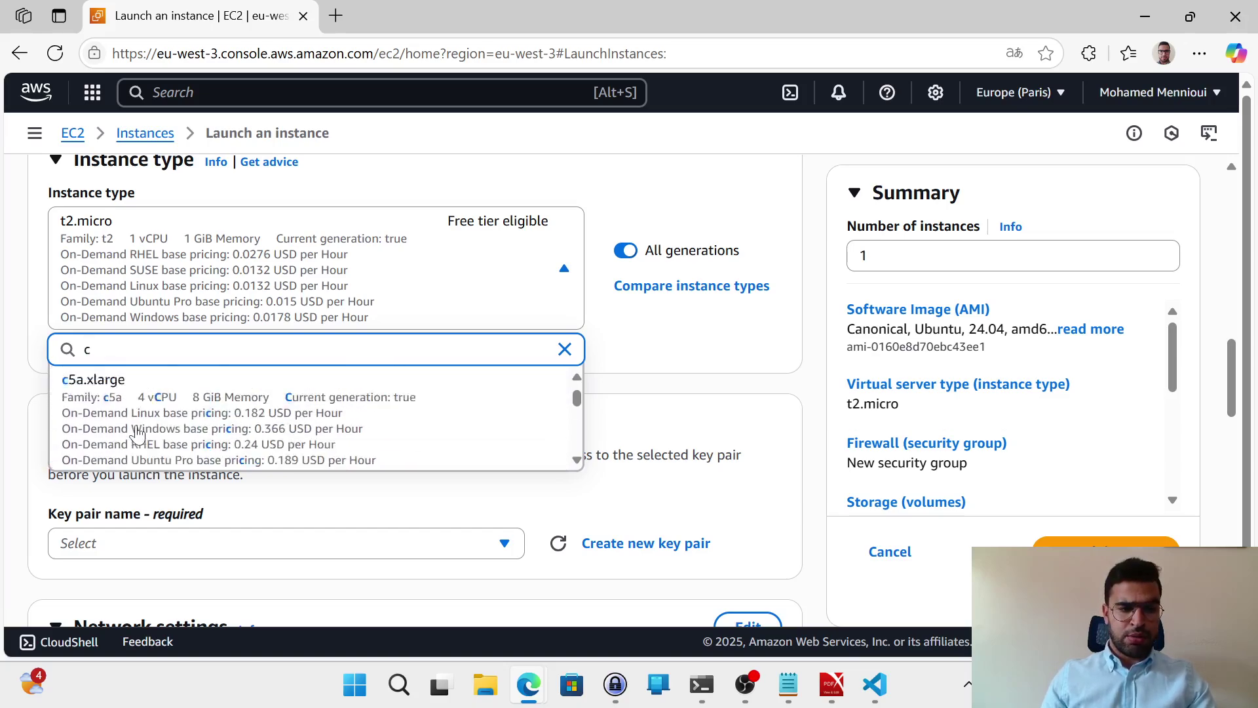
pyautogui.scroll(5, 138, 435)
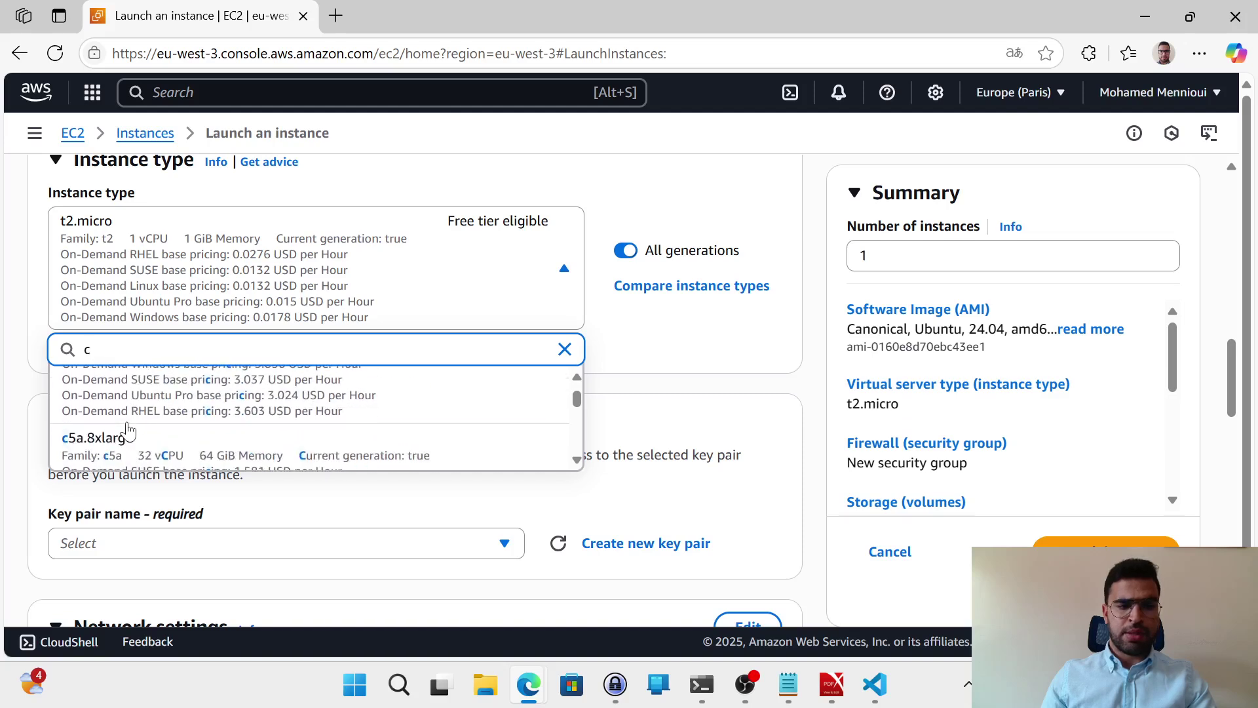
pyautogui.scroll(-2, 126, 440)
pyautogui.scroll(-2, 126, 444)
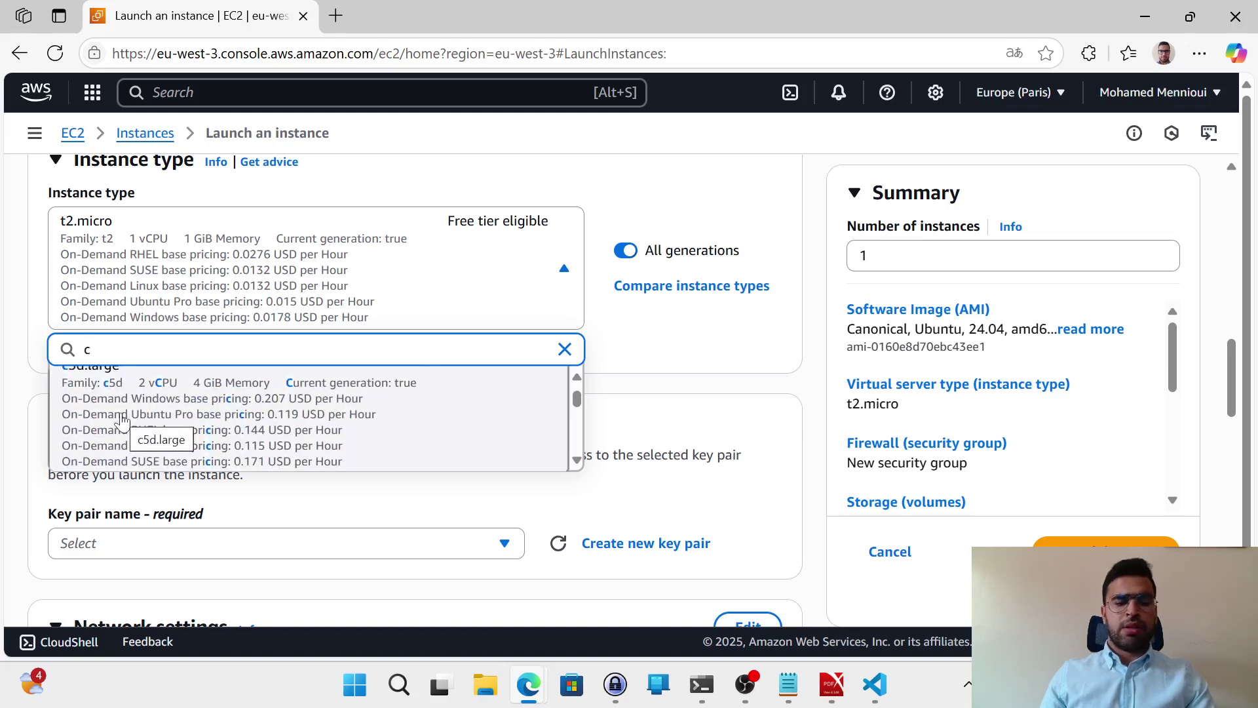
pyautogui.scroll(5, 131, 426)
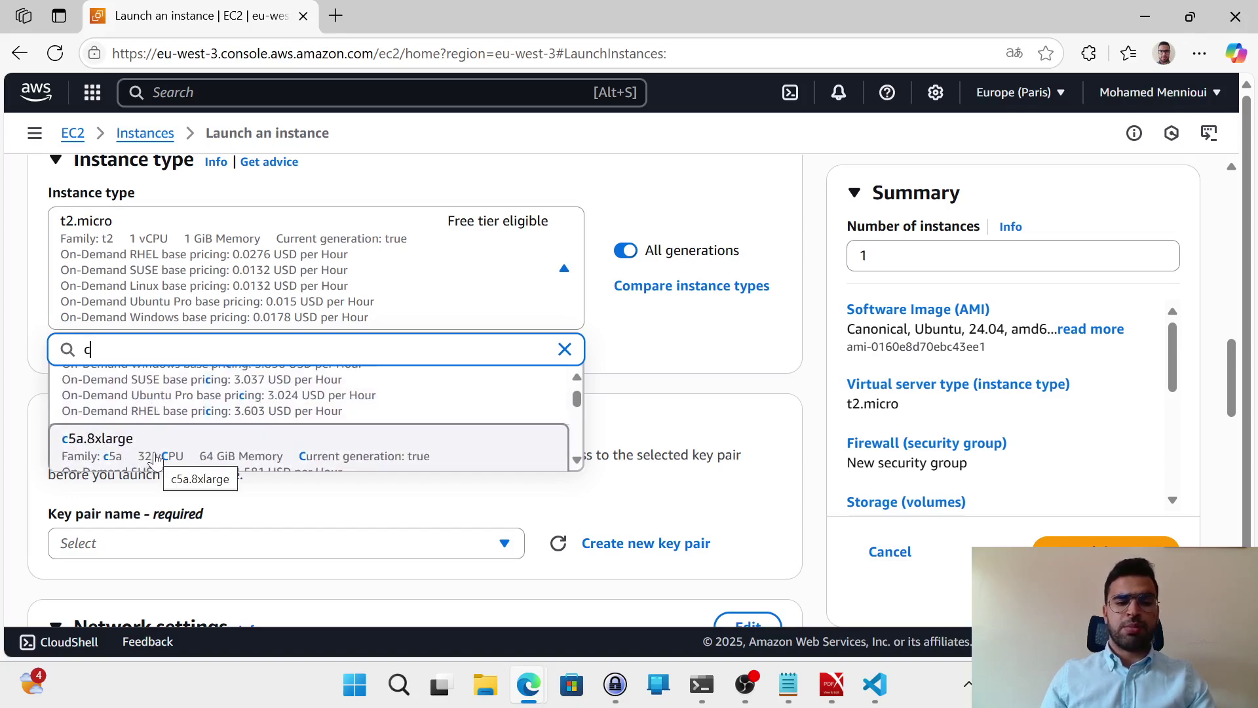
pyautogui.scroll(-2, 209, 452)
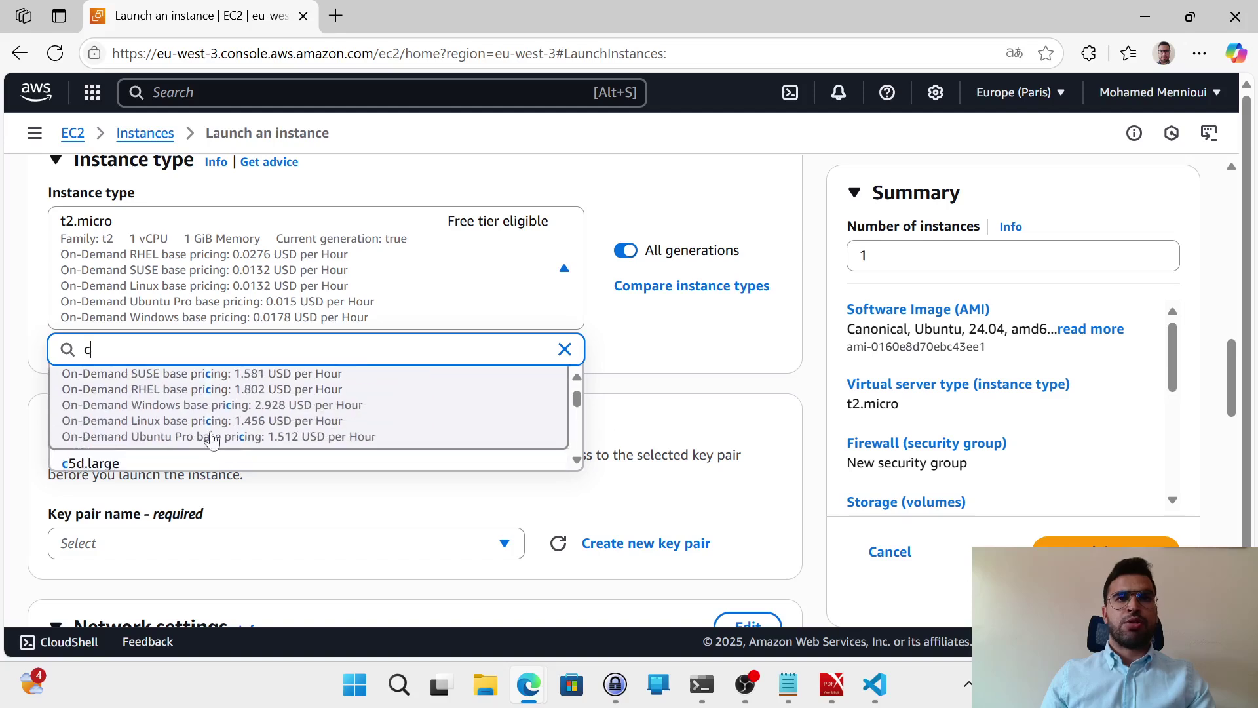
pyautogui.click(564, 350)
pyautogui.click(661, 366)
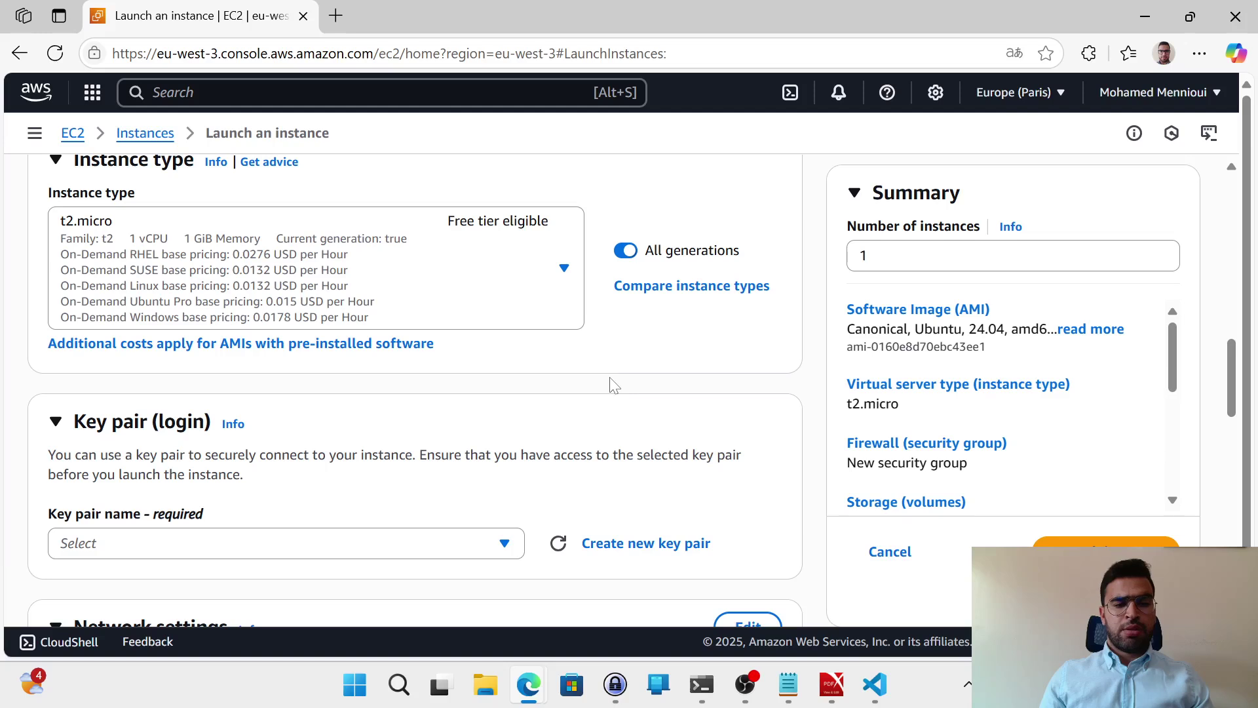
# Open the EC2 Key Pairs page in a new browser tab, switch to it and dismiss the page translation offer
pyautogui.scroll(-1, 612, 383)
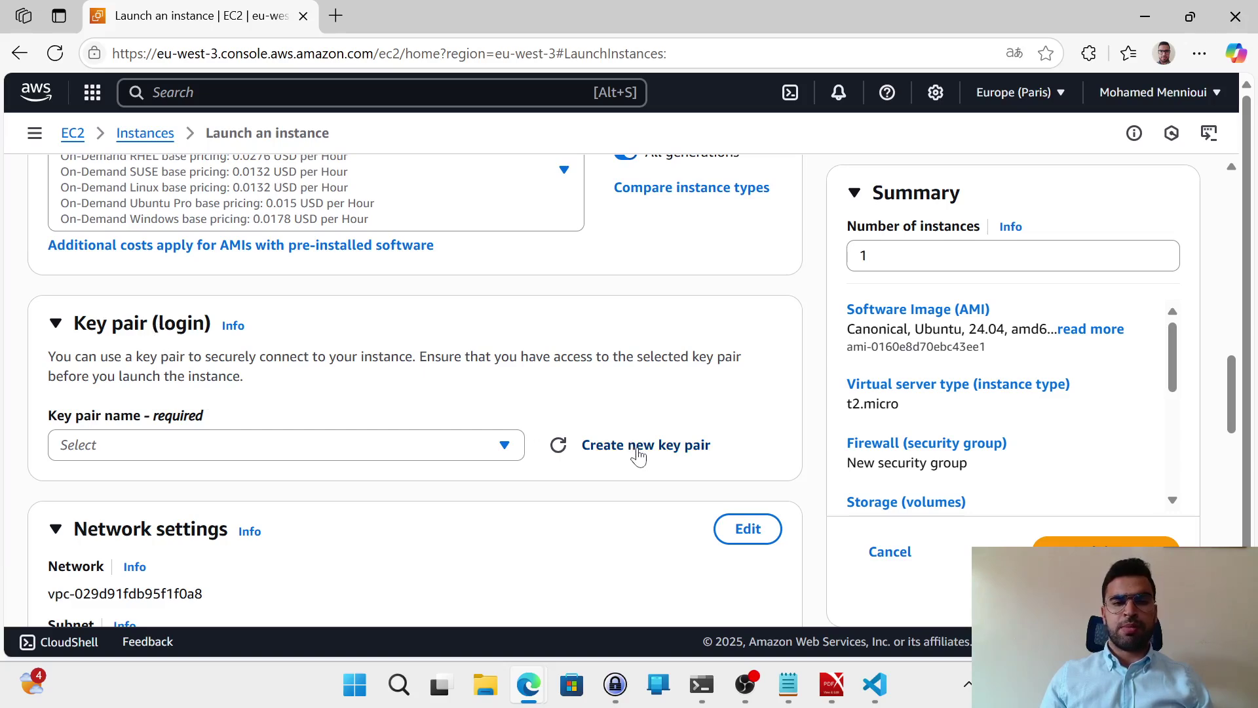
pyautogui.click(48, 137)
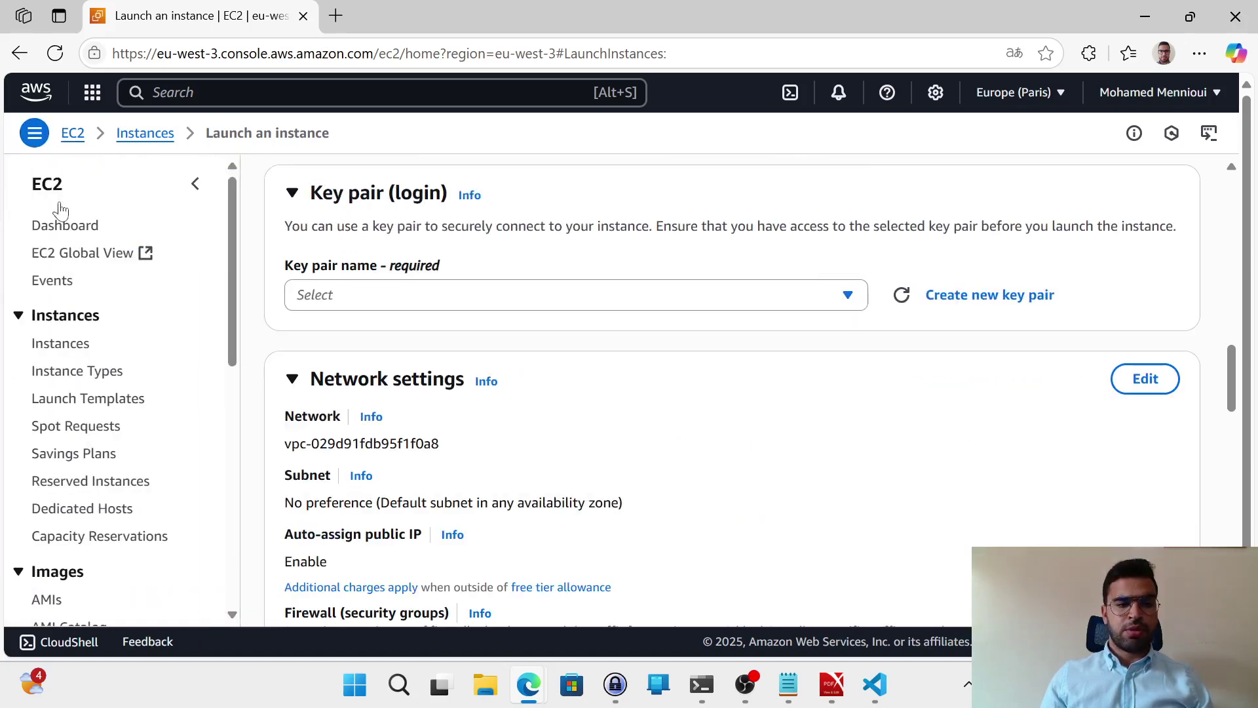
pyautogui.scroll(-6, 77, 432)
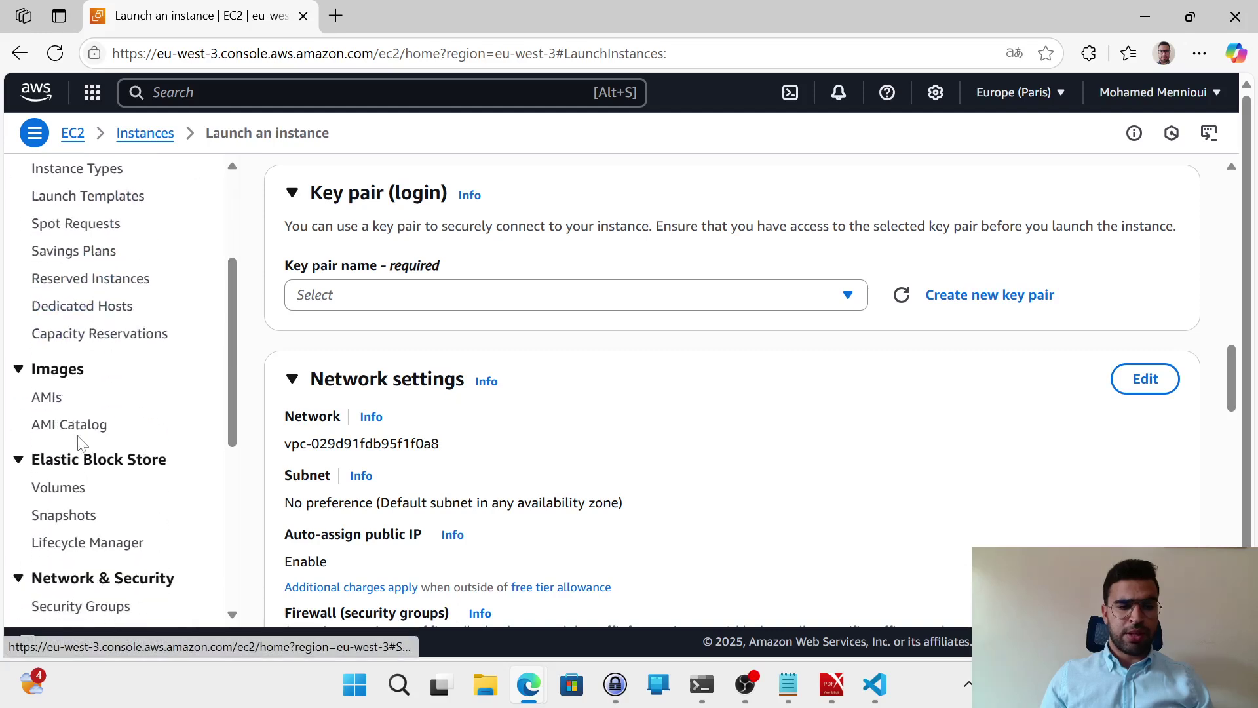
pyautogui.scroll(-1, 77, 443)
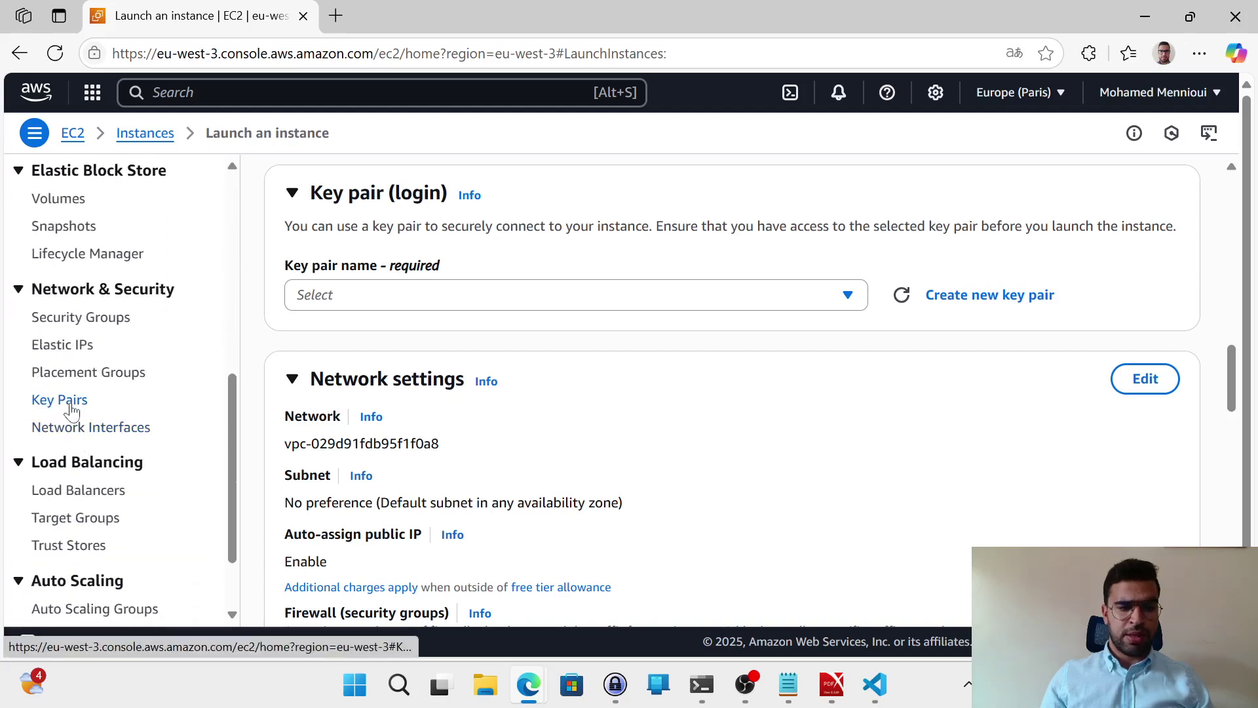
pyautogui.rightClick(72, 410)
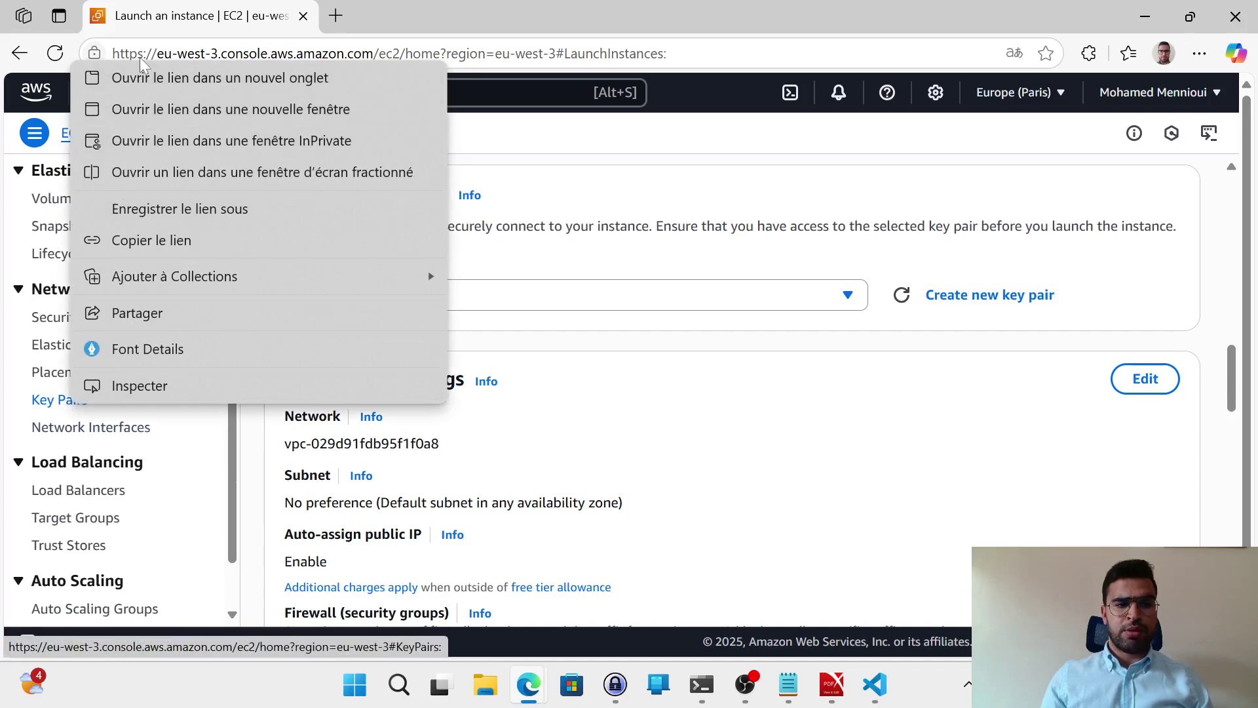
pyautogui.click(138, 75)
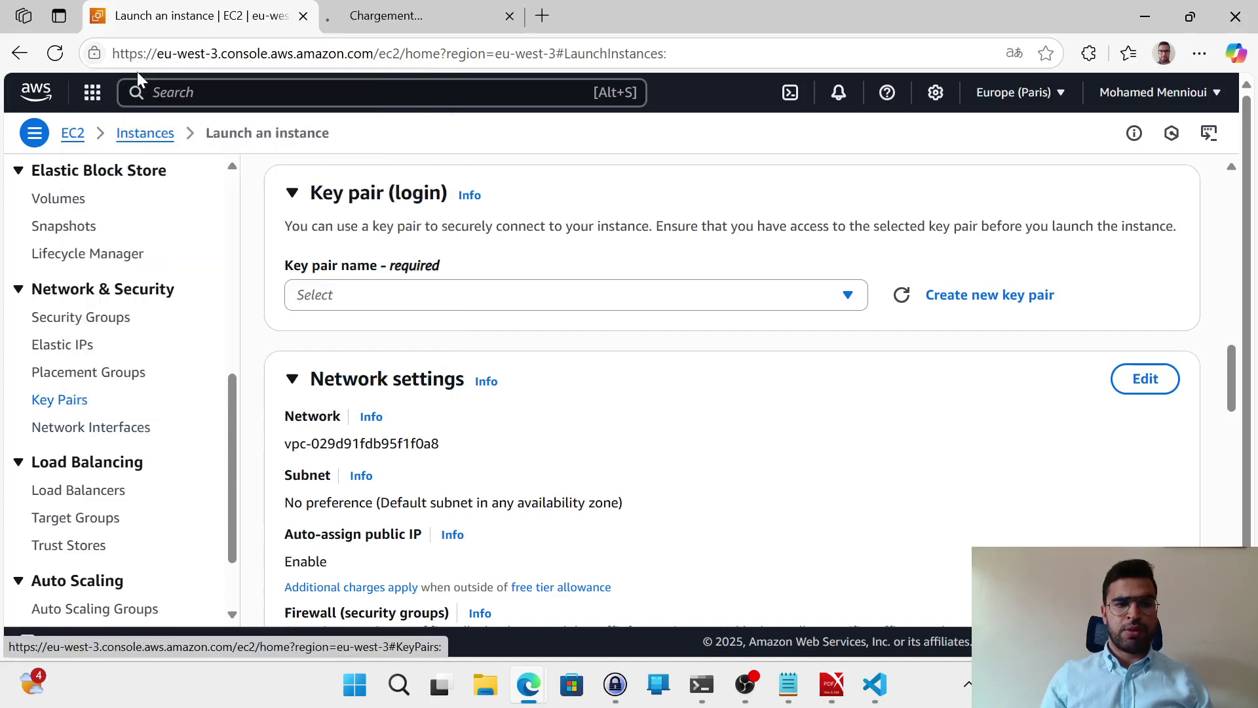
pyautogui.click(400, 18)
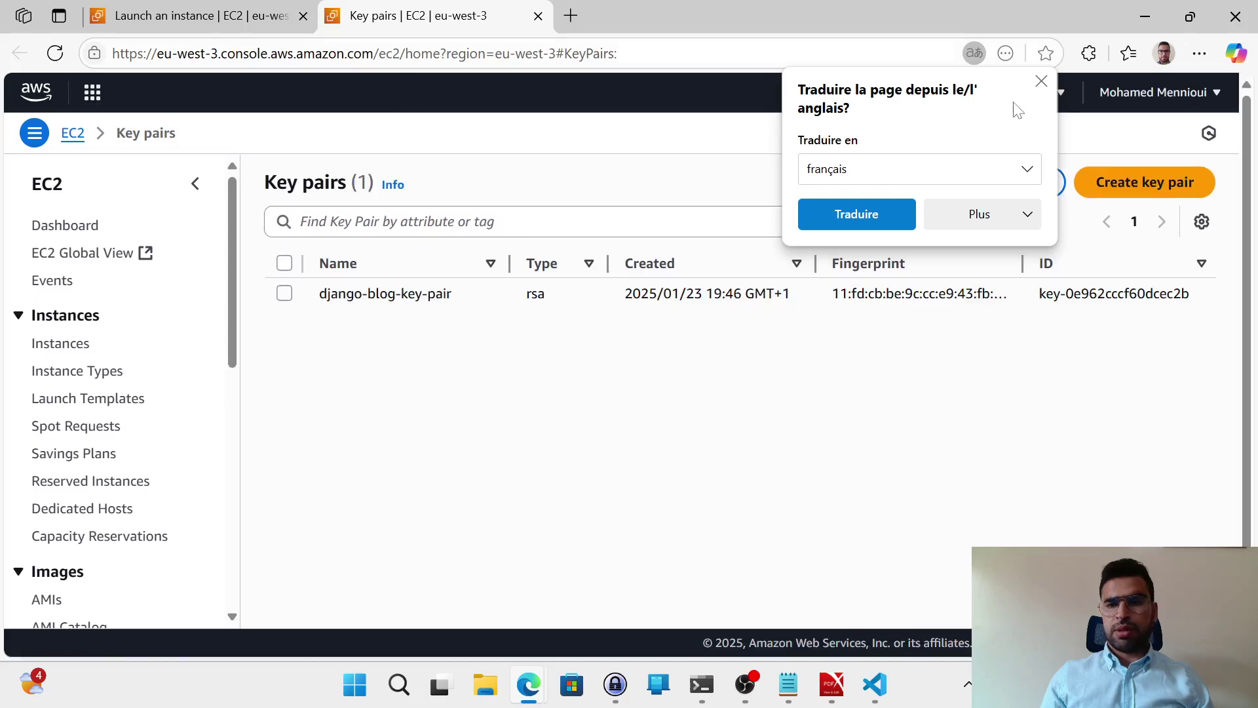
pyautogui.click(1040, 83)
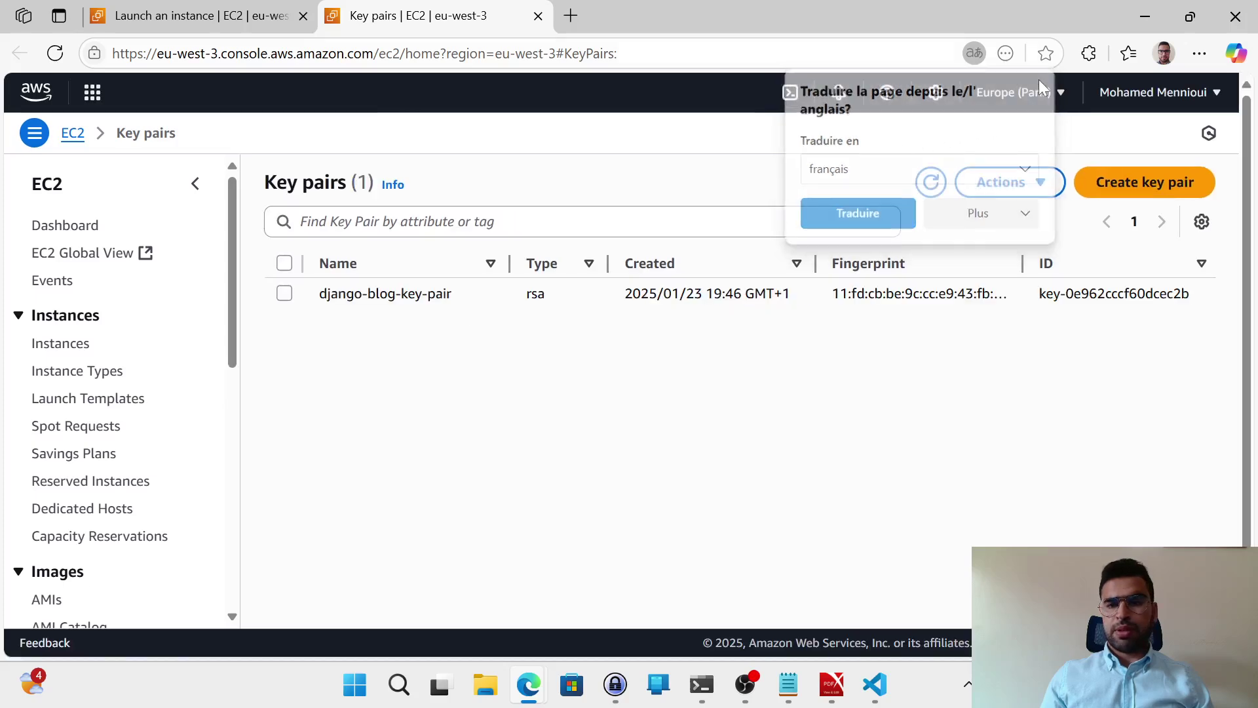
# Create an RSA key pair named key-pair-test in .ppk format and dismiss the browser's download list
pyautogui.click(1138, 191)
pyautogui.click(61, 326)
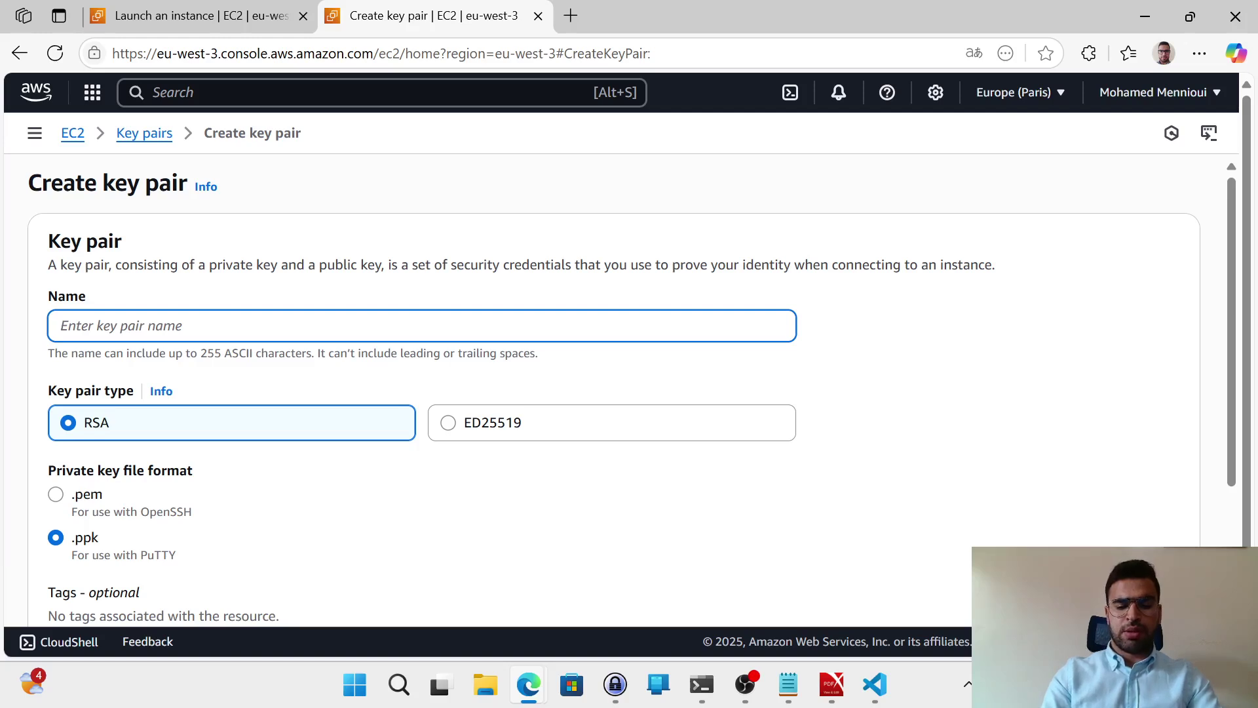
pyautogui.write('key-pai')
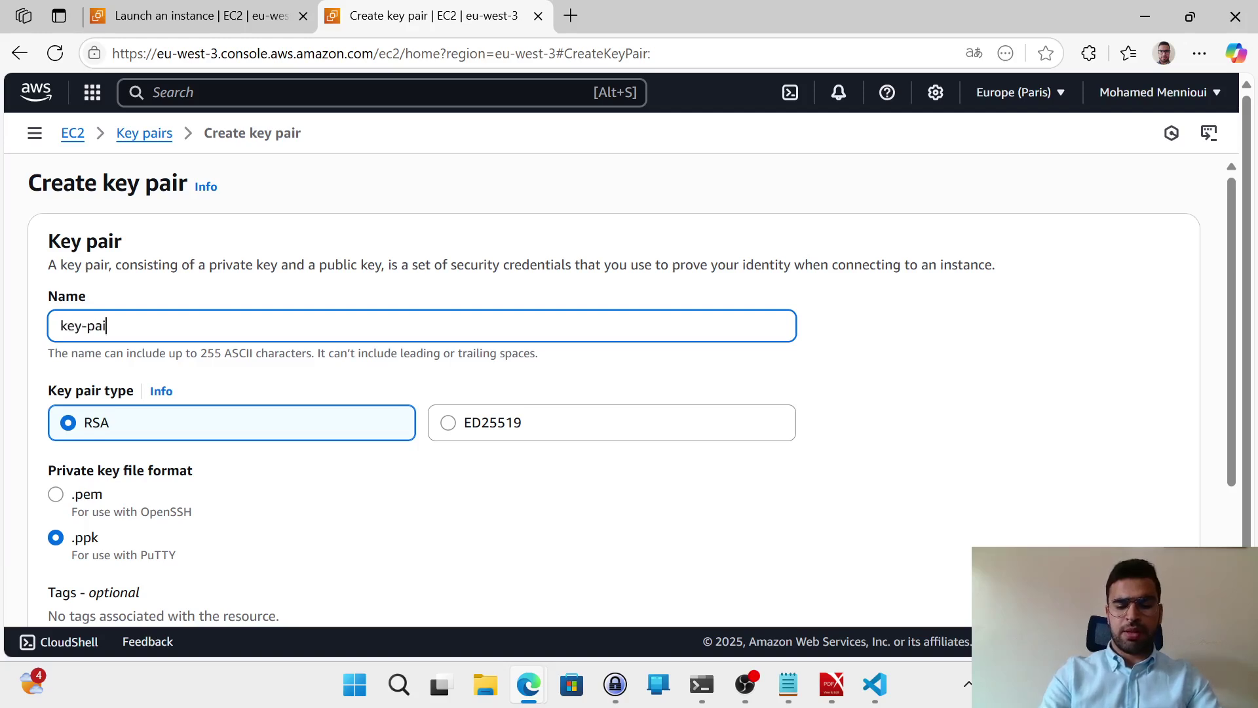
pyautogui.write('r-test')
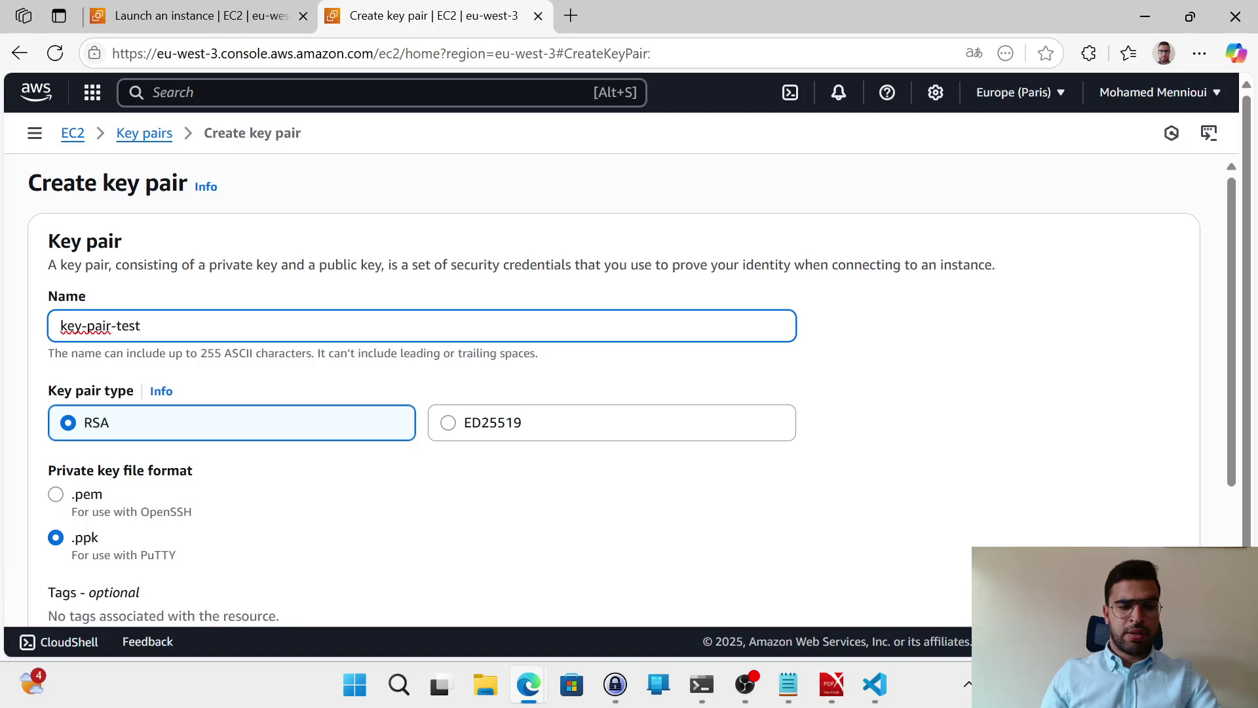
pyautogui.scroll(-3, 304, 401)
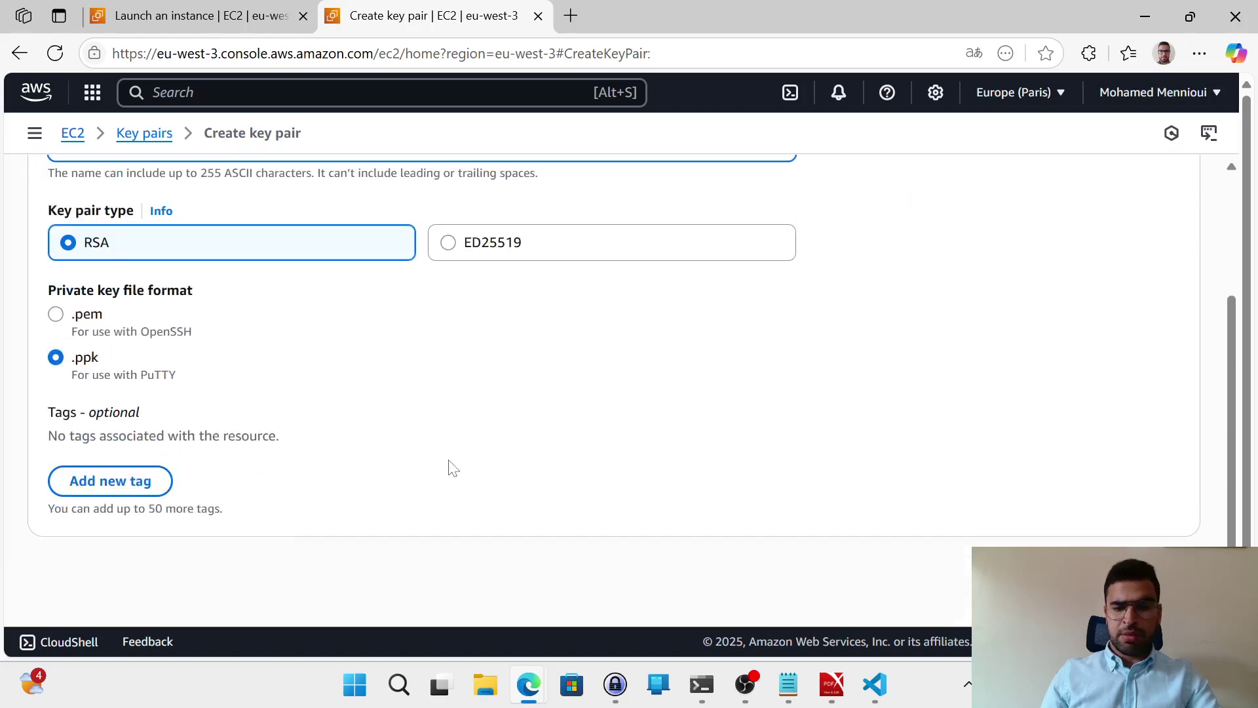
pyautogui.scroll(3, 449, 471)
pyautogui.scroll(-3, 450, 472)
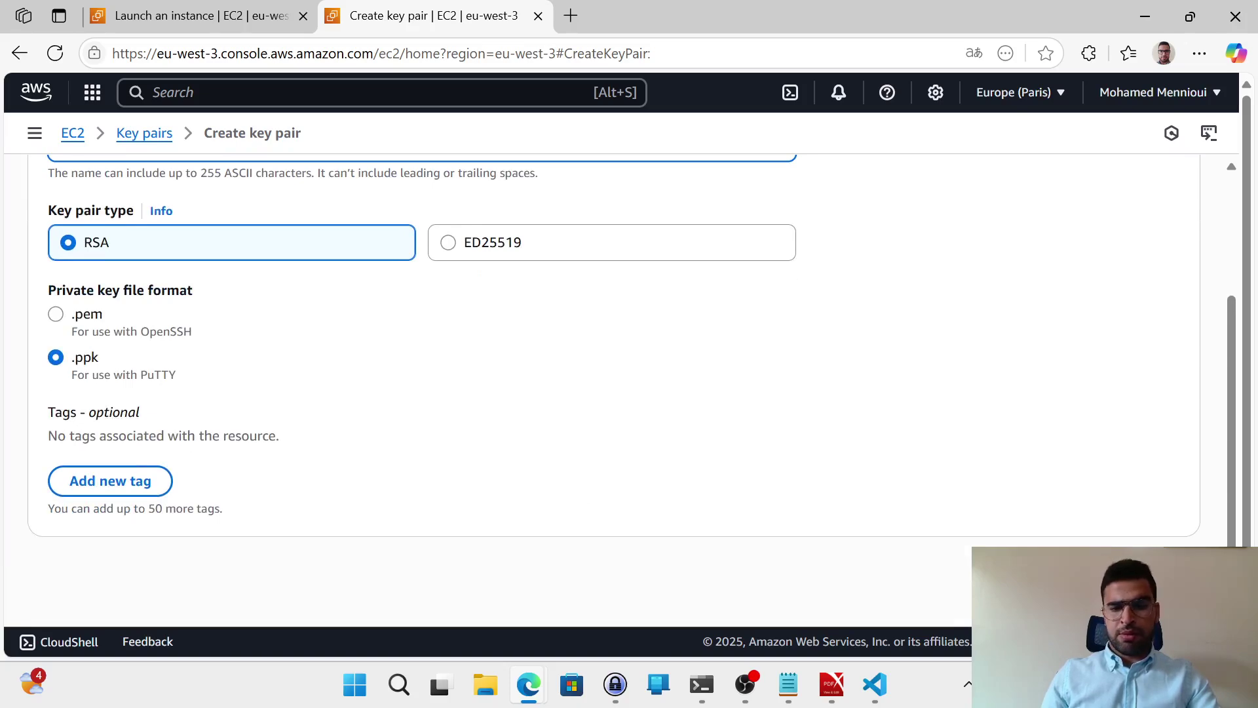
pyautogui.press('Return')
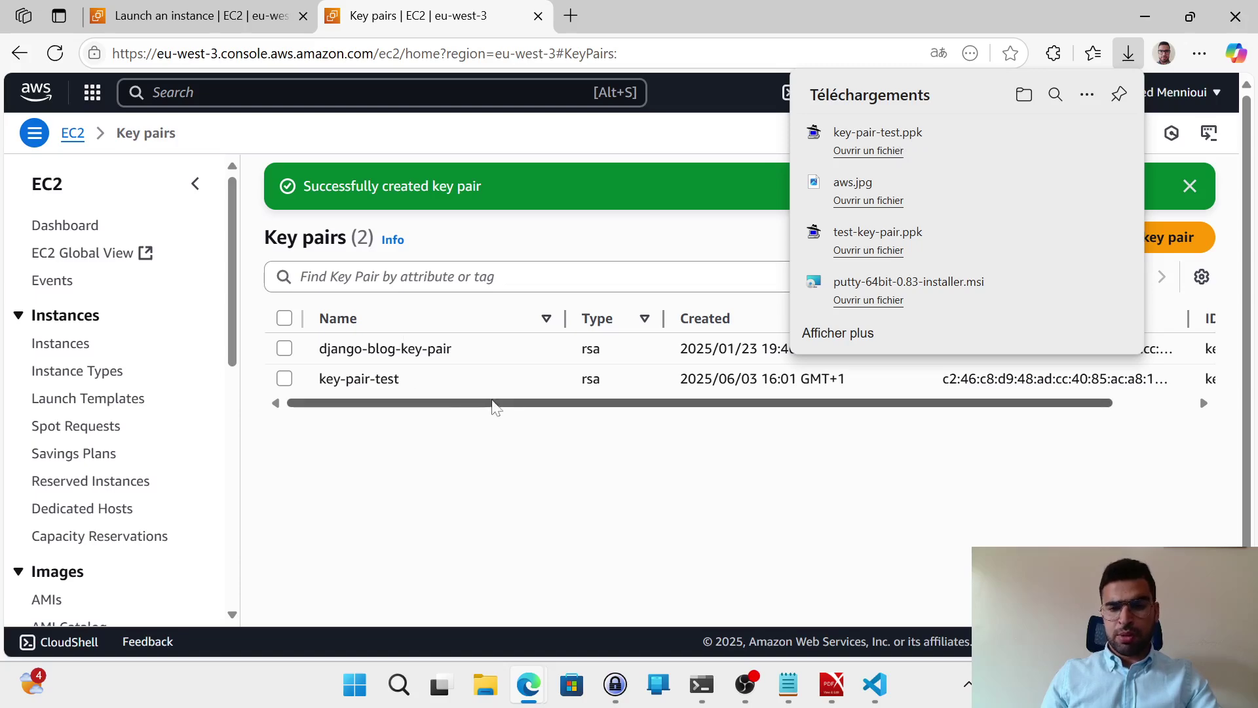
pyautogui.moveTo(641, 406); pyautogui.dragTo(613, 408)
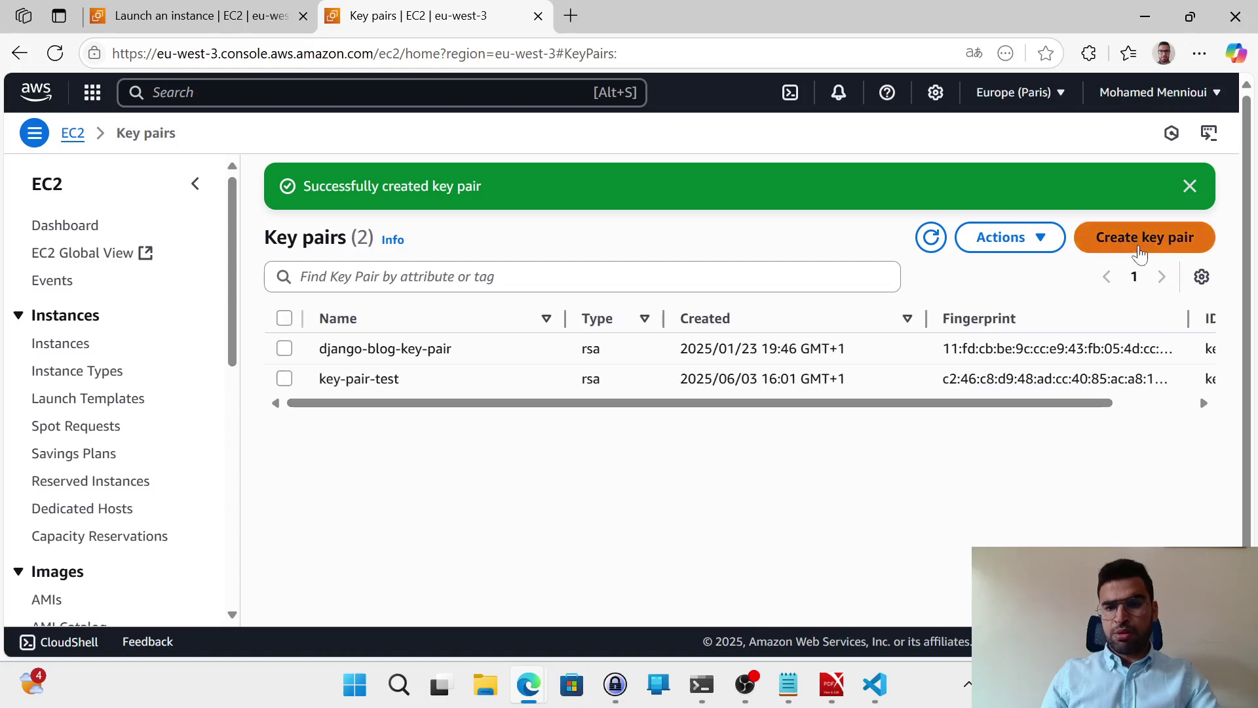
# Review the type and file format options in a new key pair form, leave it uncreated, and open the browser's downloads
pyautogui.click(1140, 239)
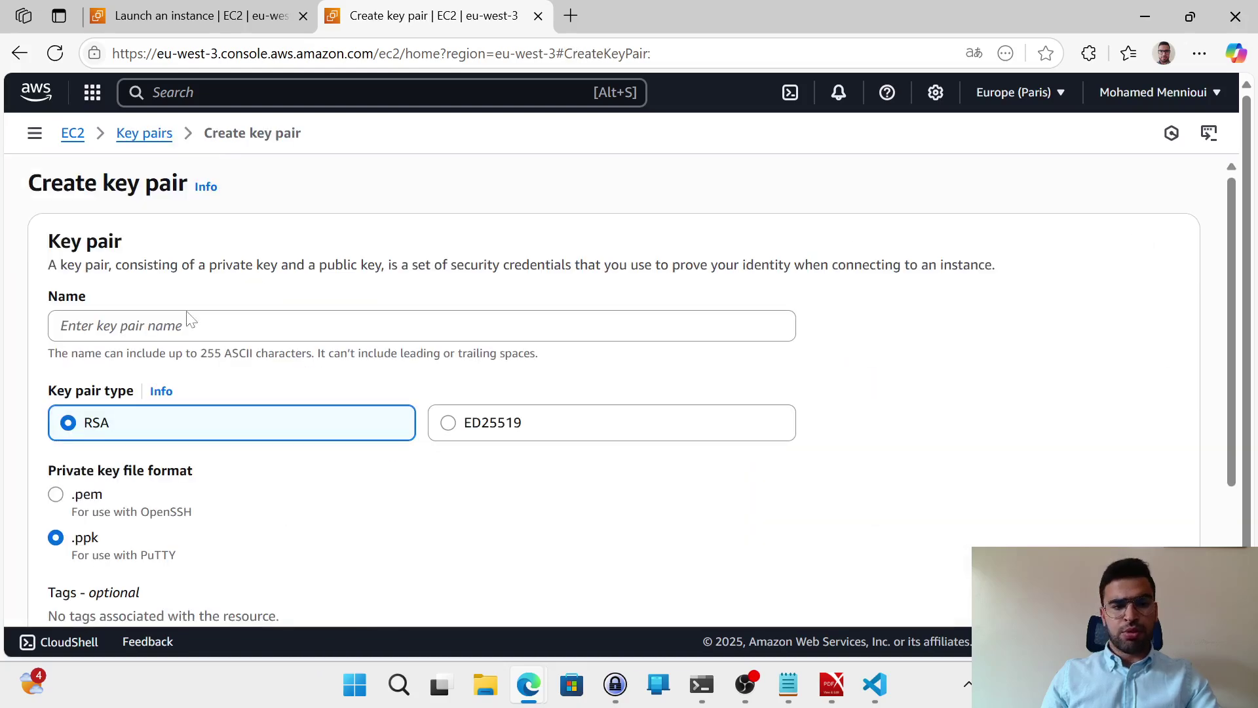
pyautogui.scroll(-1, 202, 452)
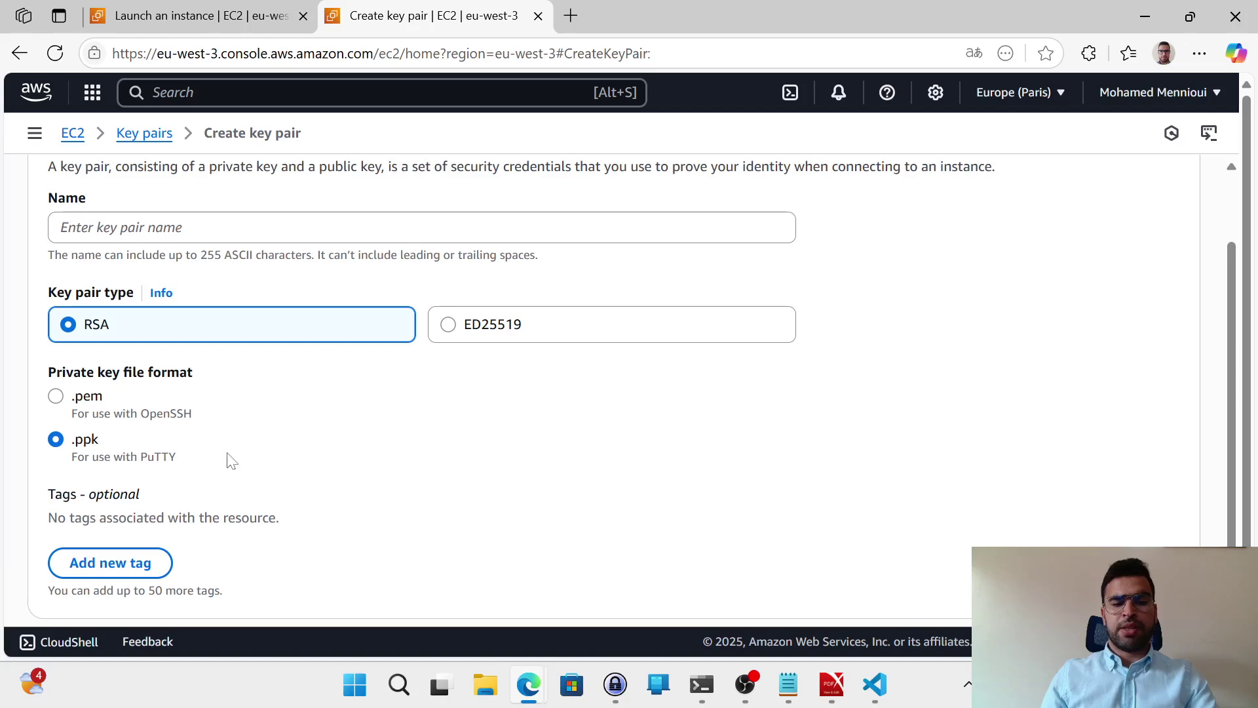
pyautogui.scroll(2, 230, 455)
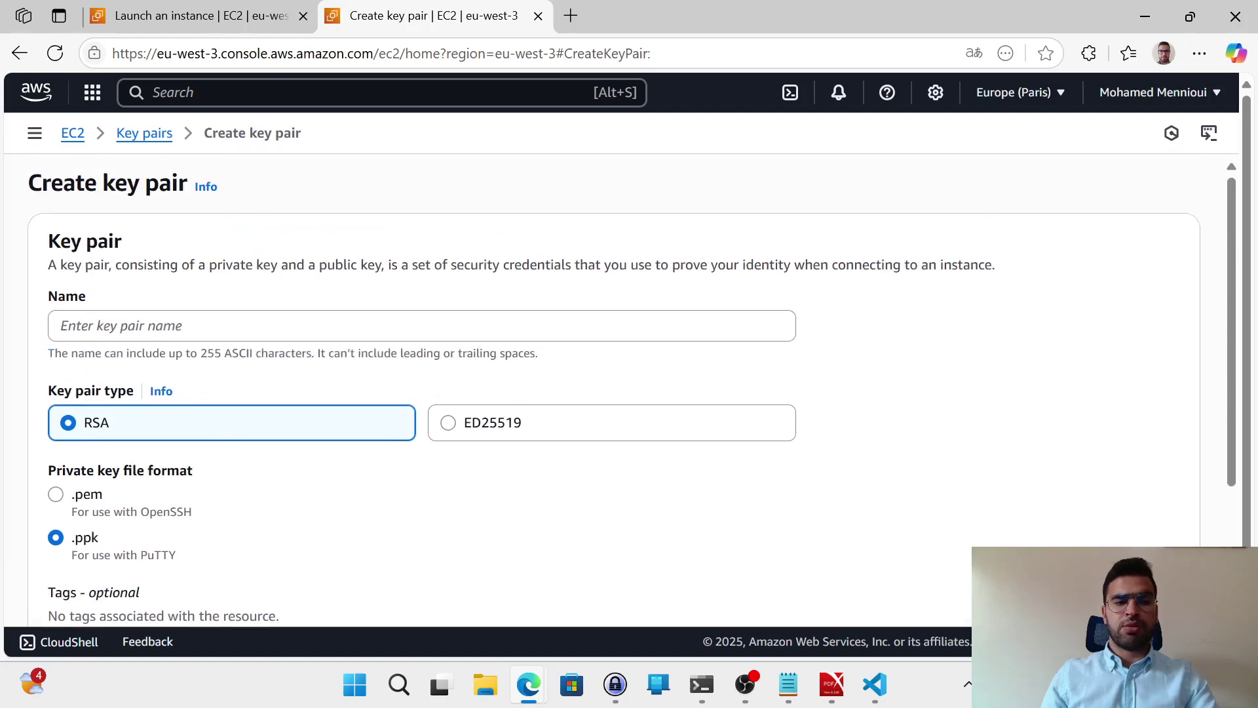
pyautogui.click(145, 134)
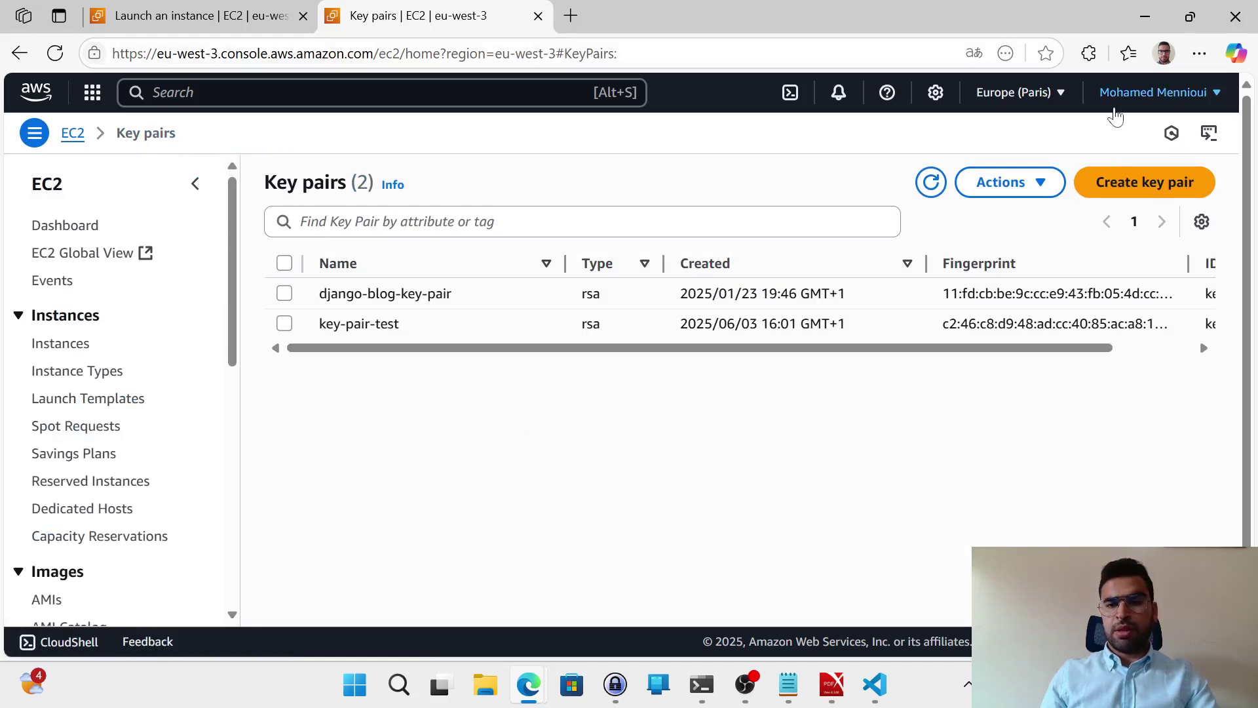
pyautogui.click(1199, 53)
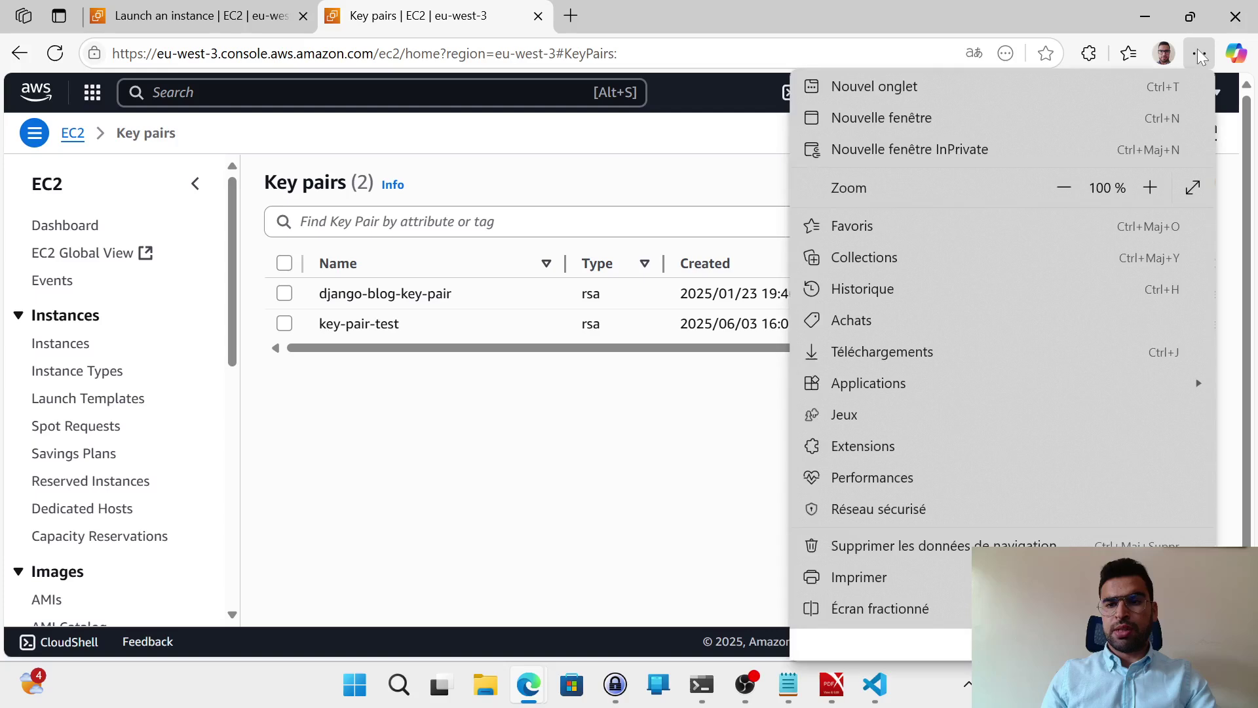
pyautogui.click(863, 353)
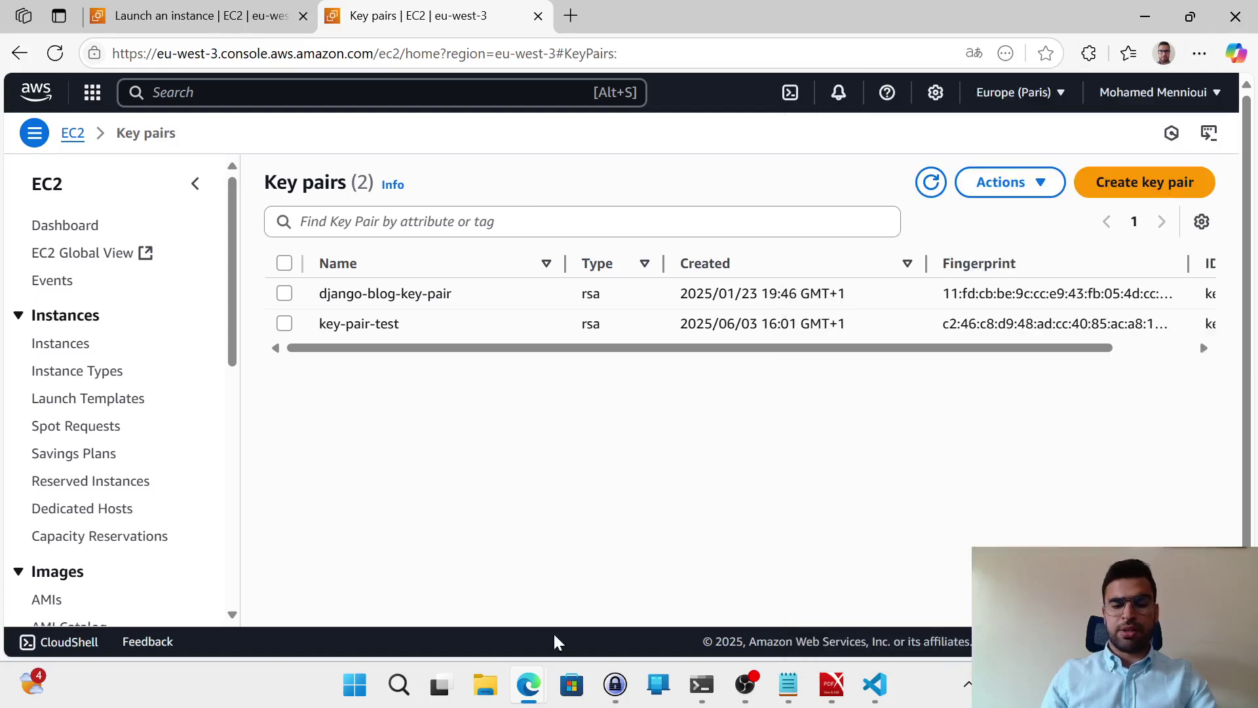
# Return to the instance launch tab and select key-pair-test as the instance's login key pair
pyautogui.click(205, 17)
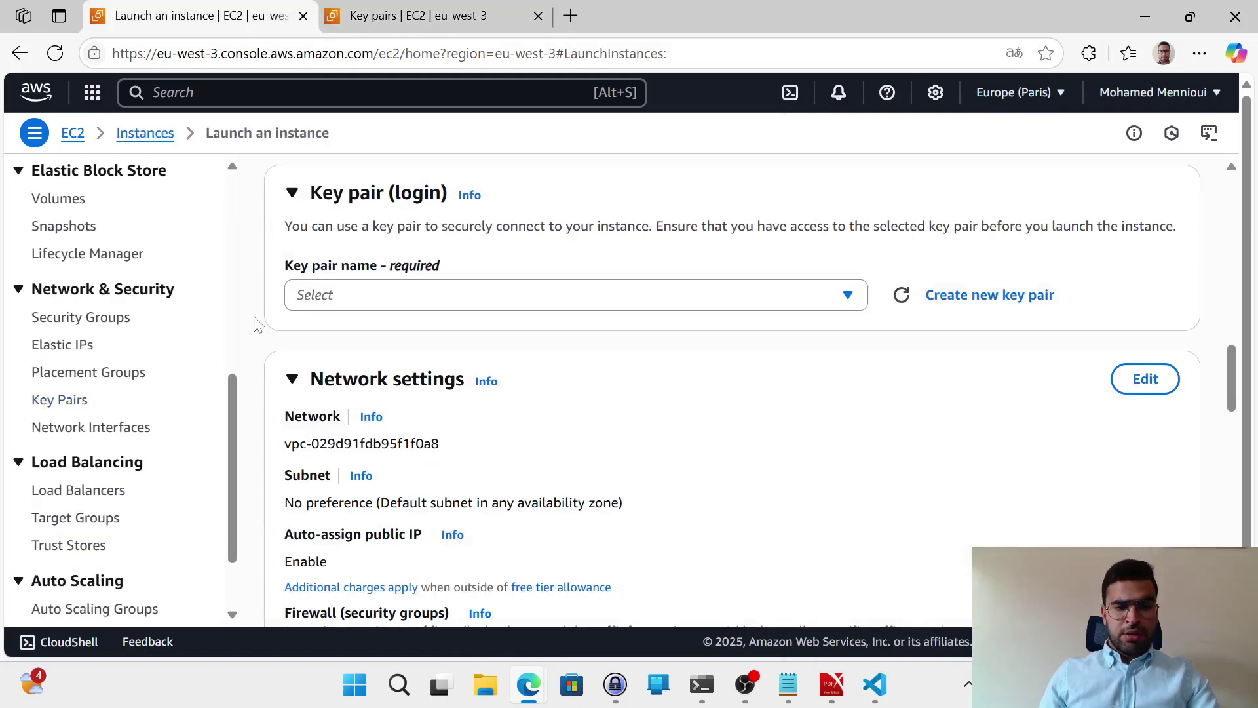
pyautogui.scroll(-3, 135, 472)
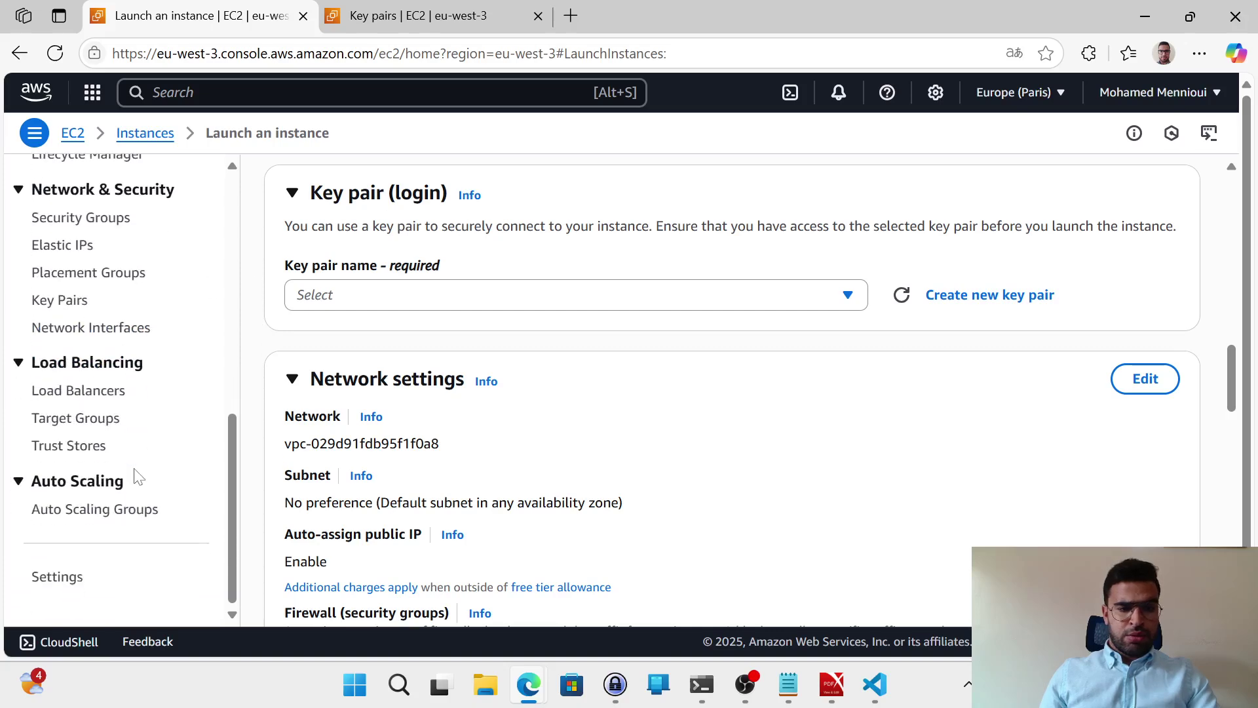
pyautogui.scroll(2, 149, 473)
pyautogui.scroll(4, 557, 416)
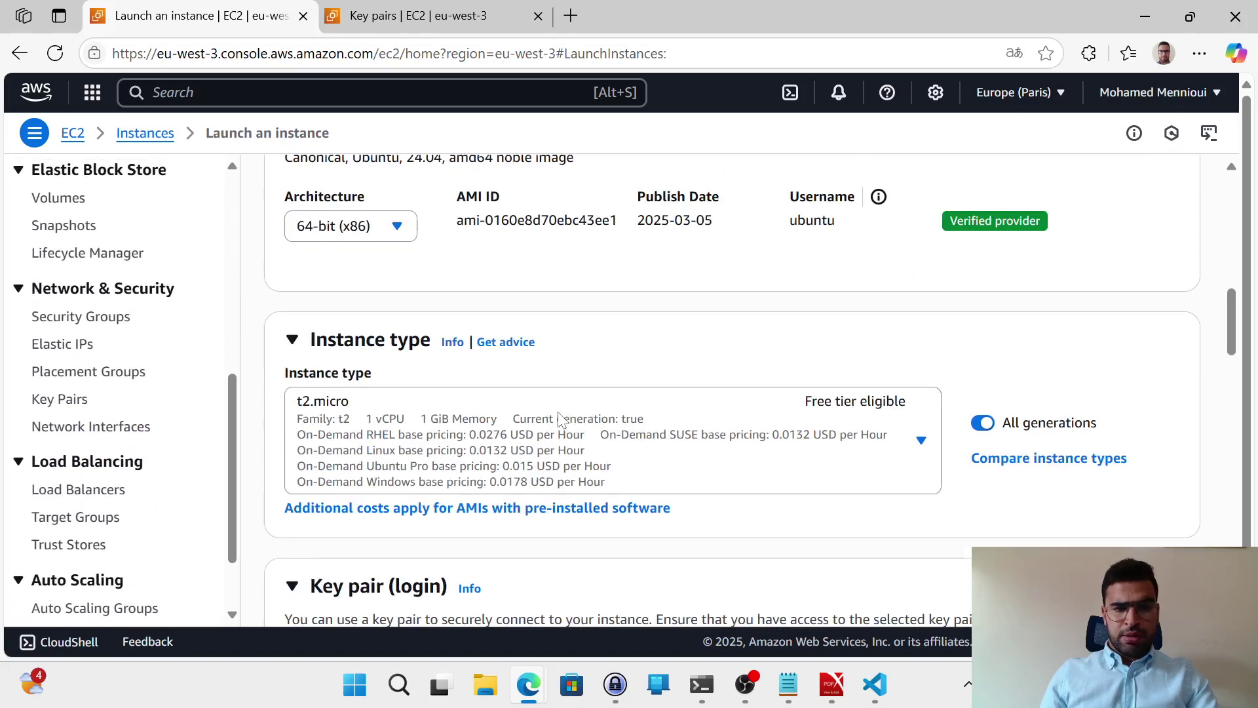
pyautogui.scroll(-1, 562, 420)
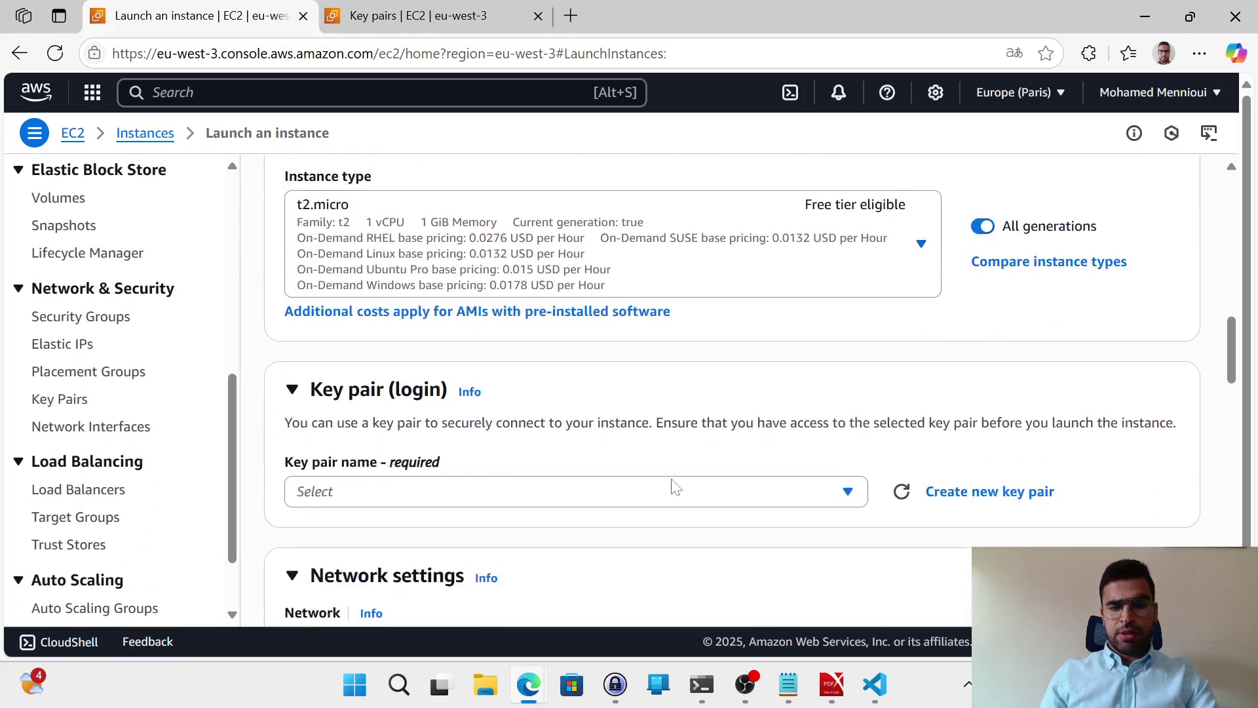
pyautogui.click(853, 491)
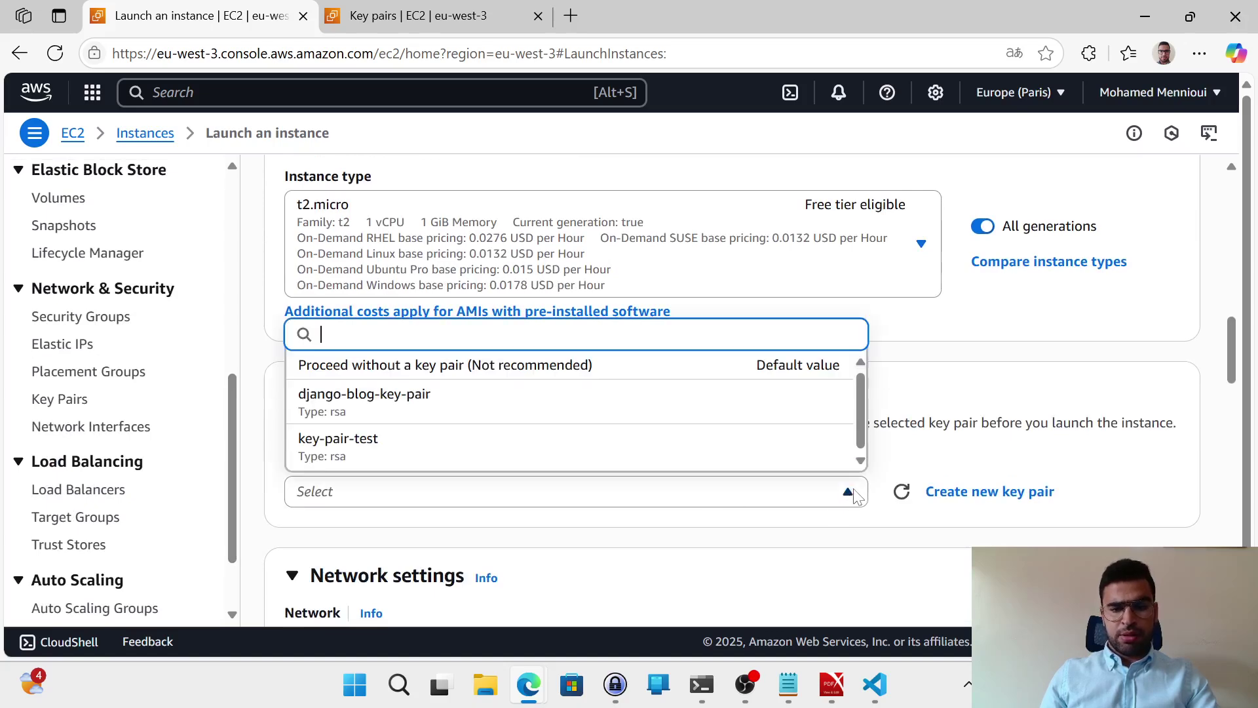
pyautogui.click(359, 450)
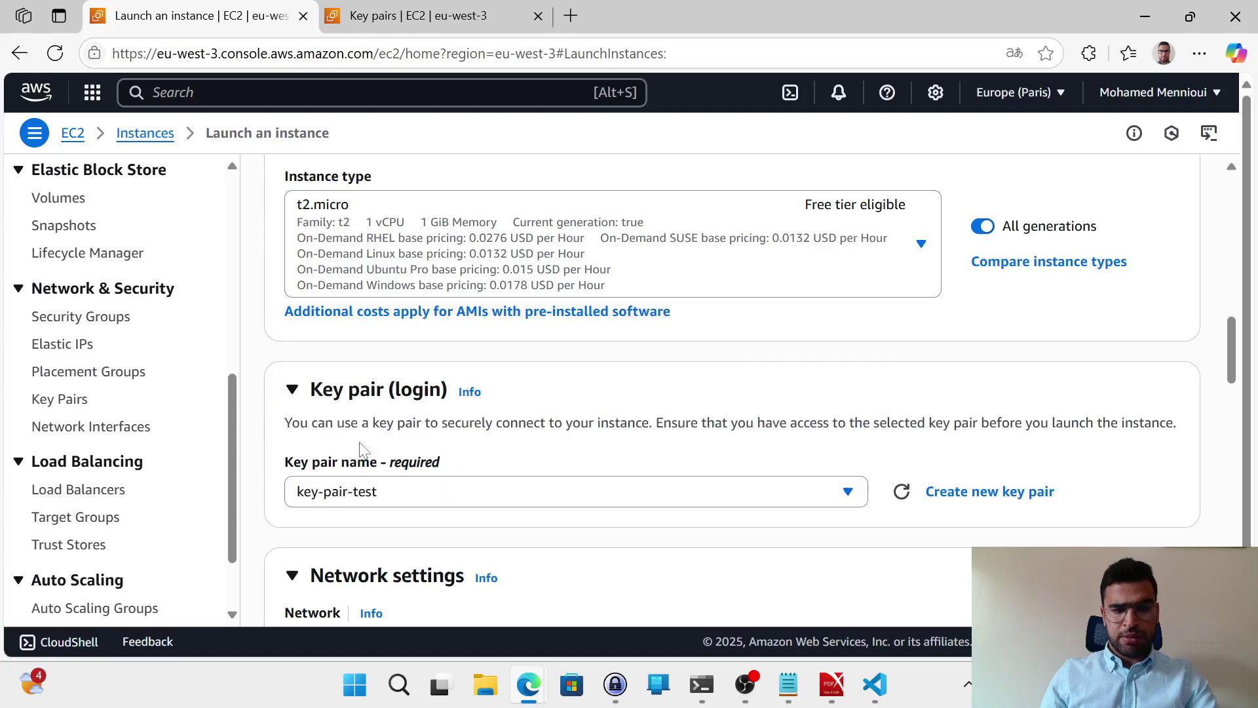
# Allow HTTPS and HTTP traffic from the internet in the new security group under the instance's network settings
pyautogui.scroll(-4, 537, 457)
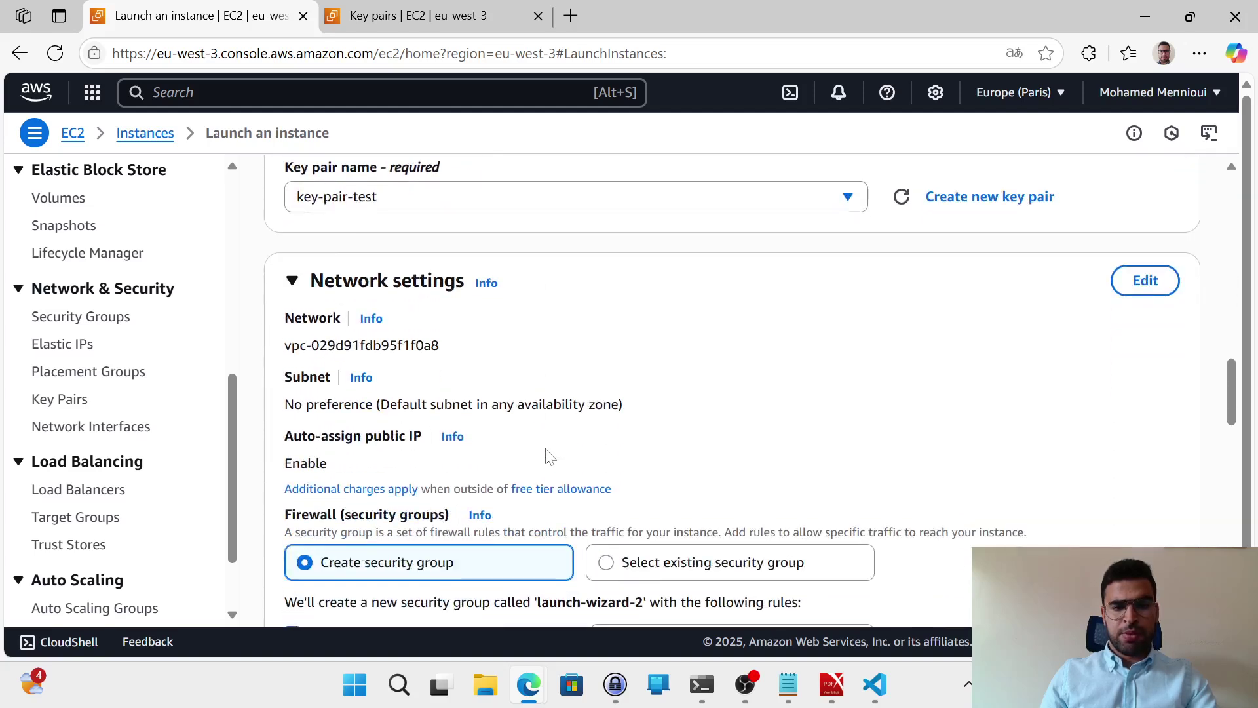
pyautogui.scroll(-2, 549, 458)
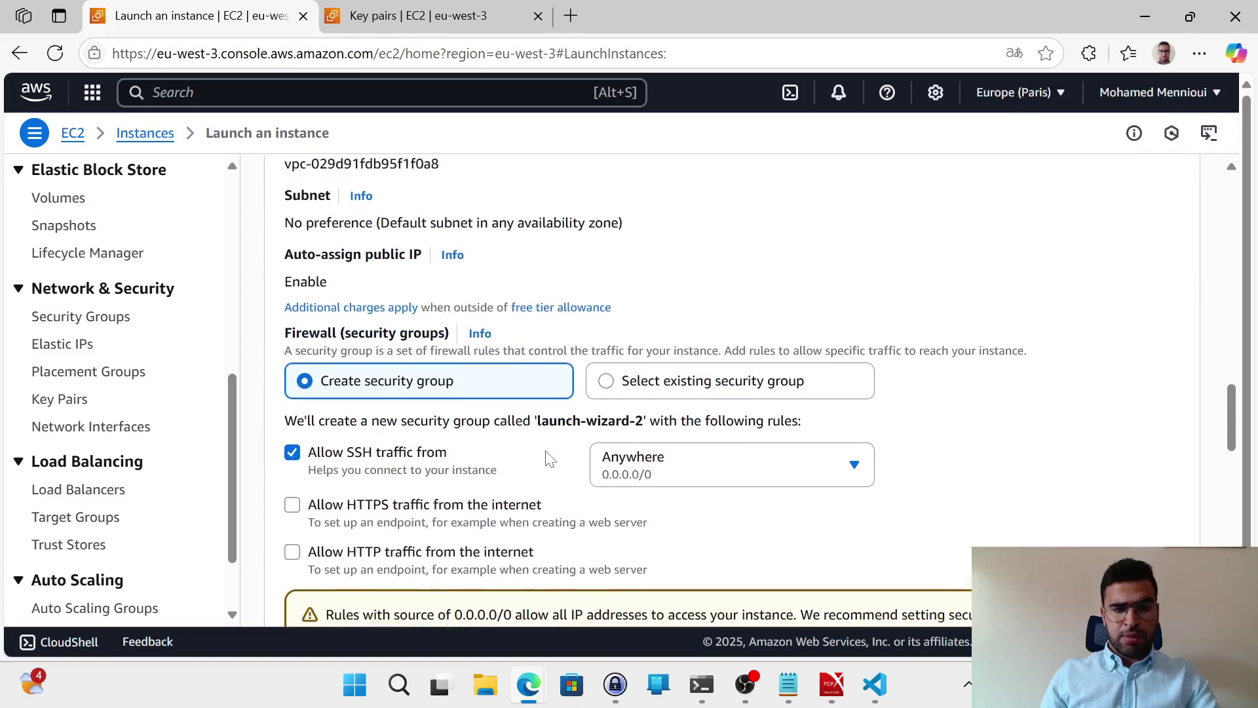
pyautogui.scroll(-2, 549, 459)
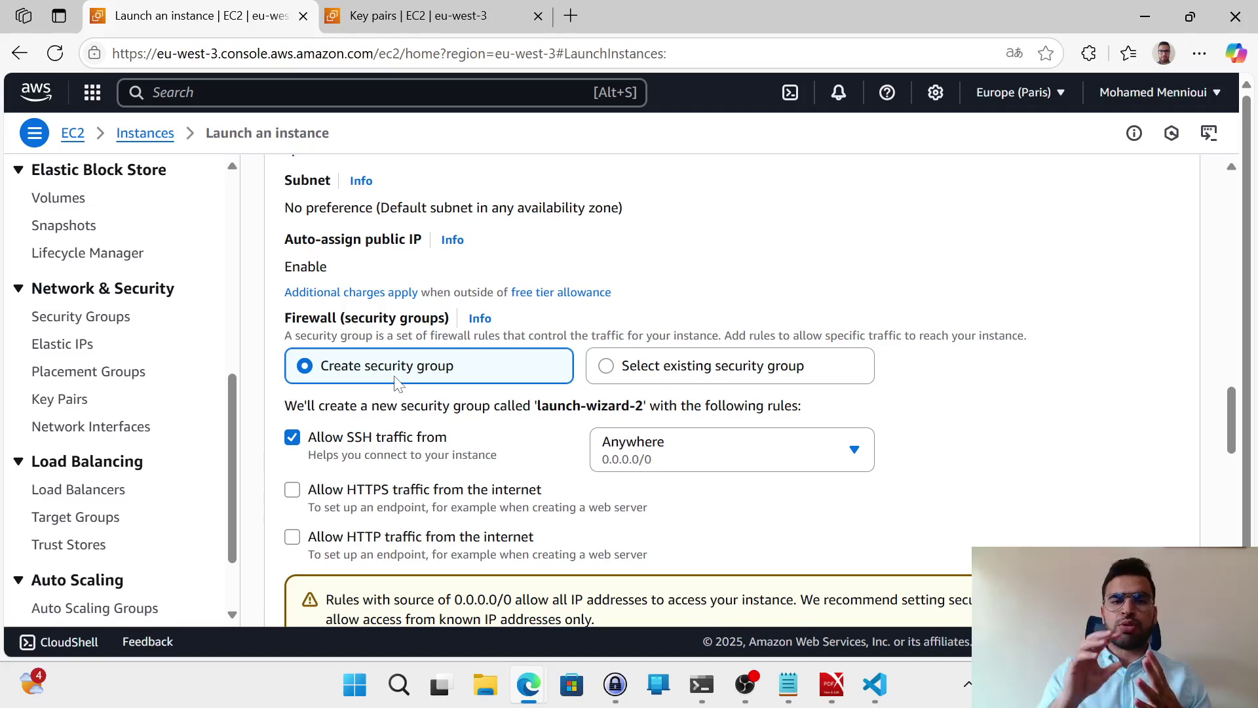
pyautogui.scroll(-2, 395, 383)
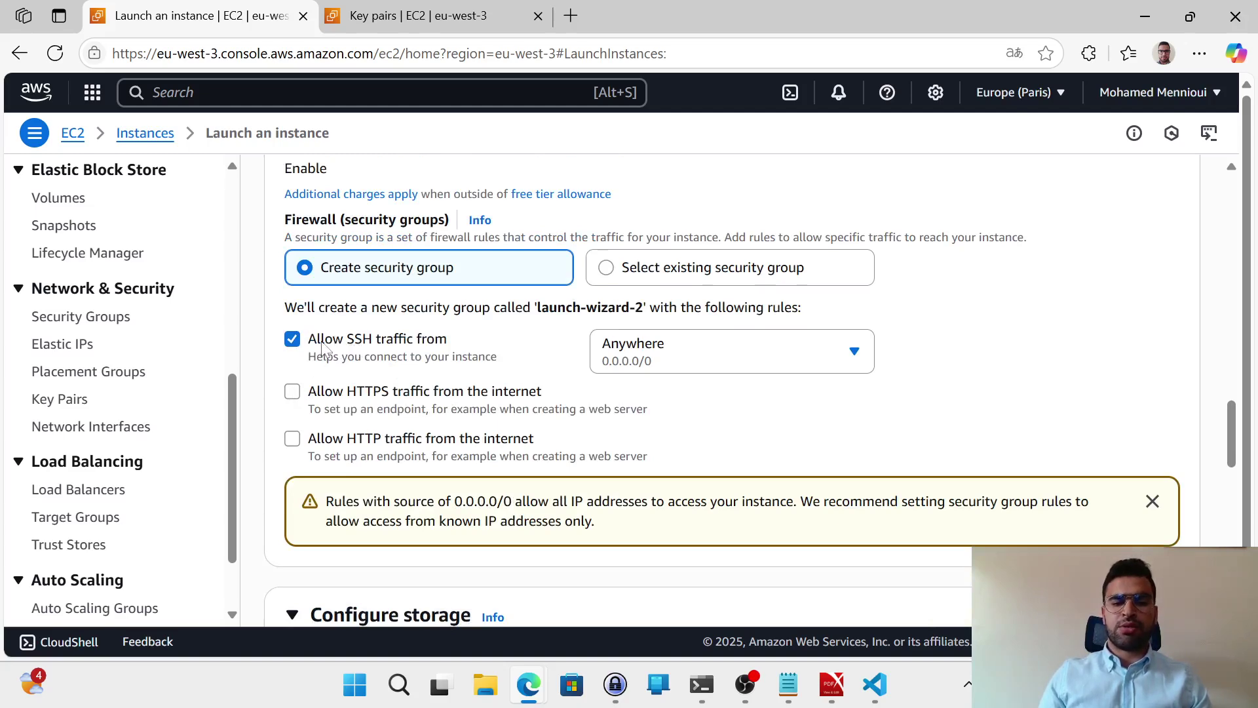
pyautogui.click(293, 393)
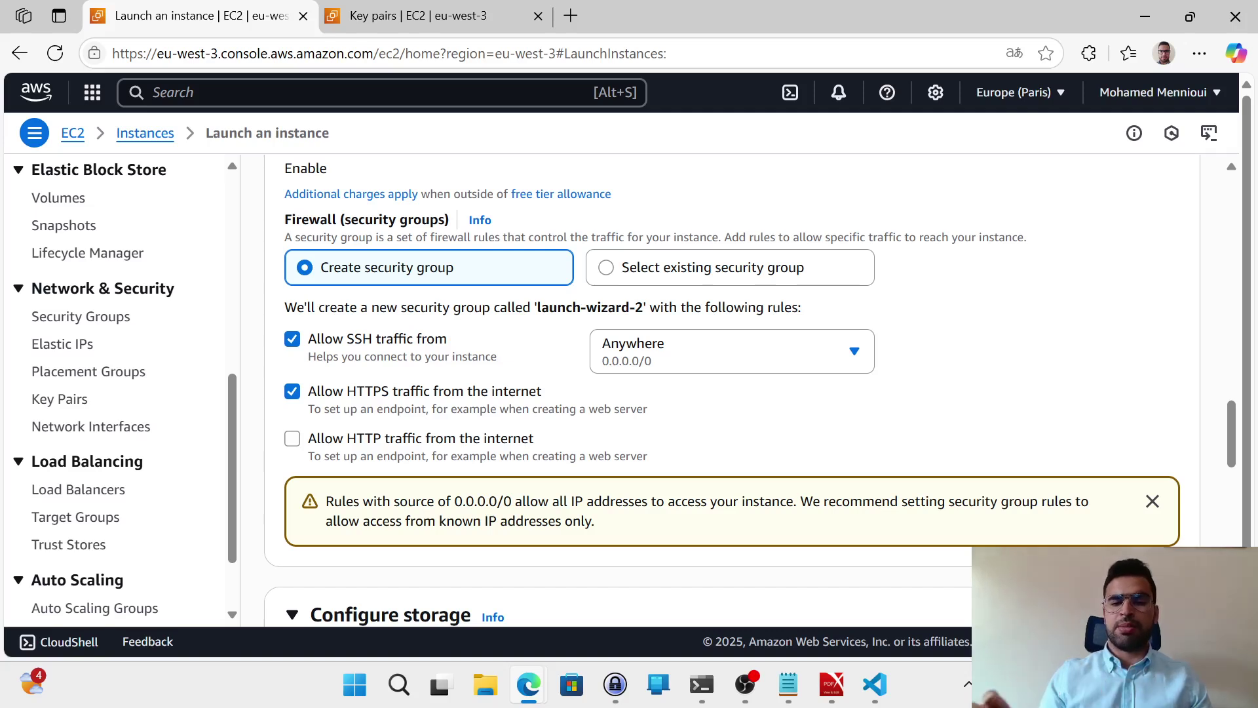
pyautogui.click(292, 441)
pyautogui.click(295, 416)
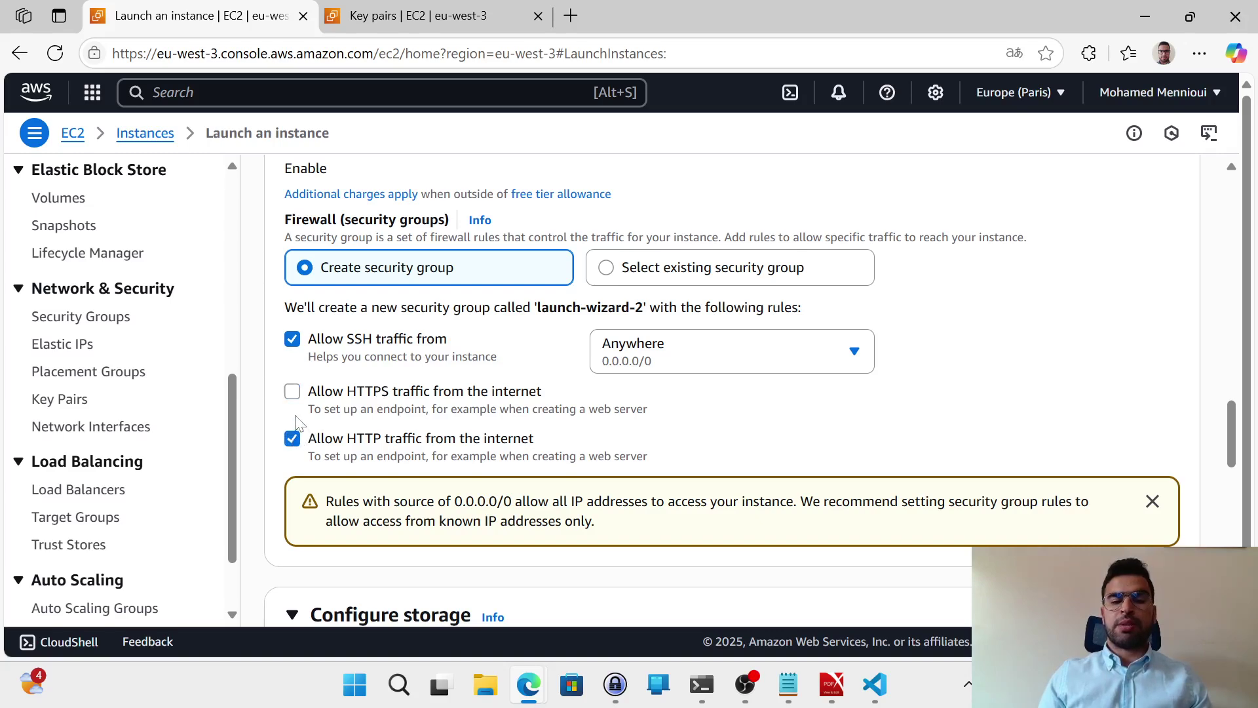
pyautogui.click(292, 393)
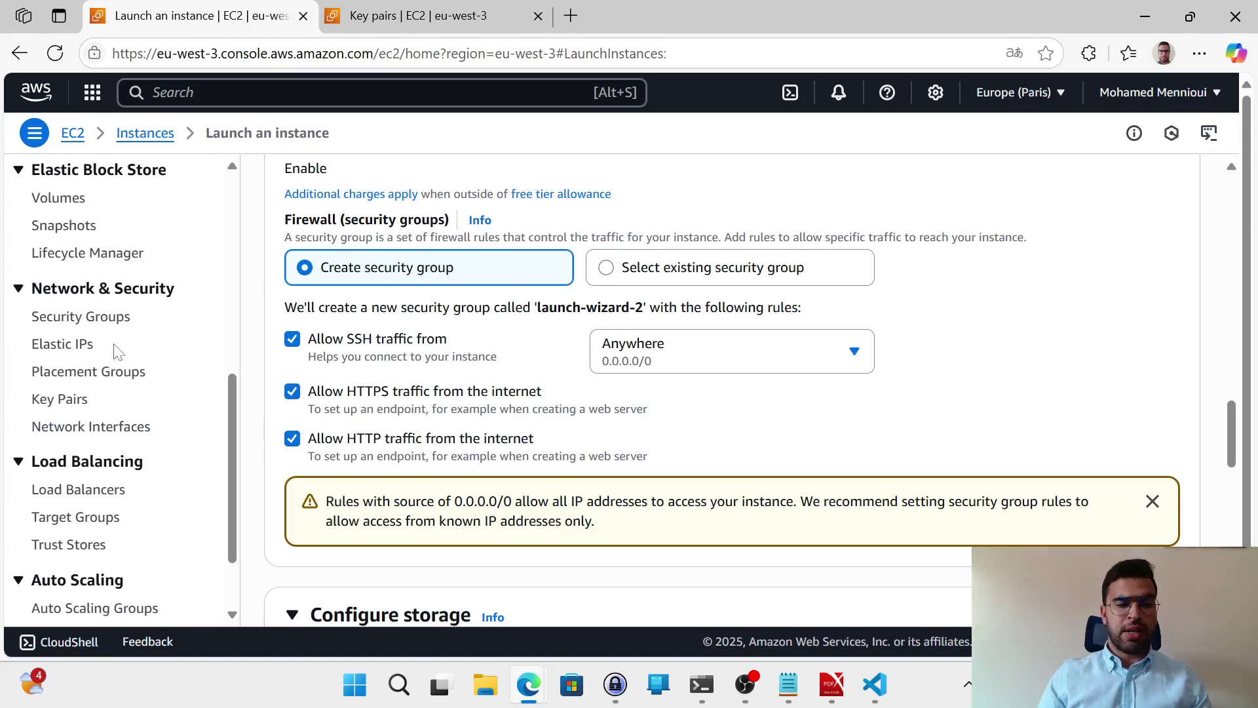
# Open the Security Groups page in a new browser tab, start creating a security group, and compare it with the launch page's firewall rules
pyautogui.middleClick(116, 321)
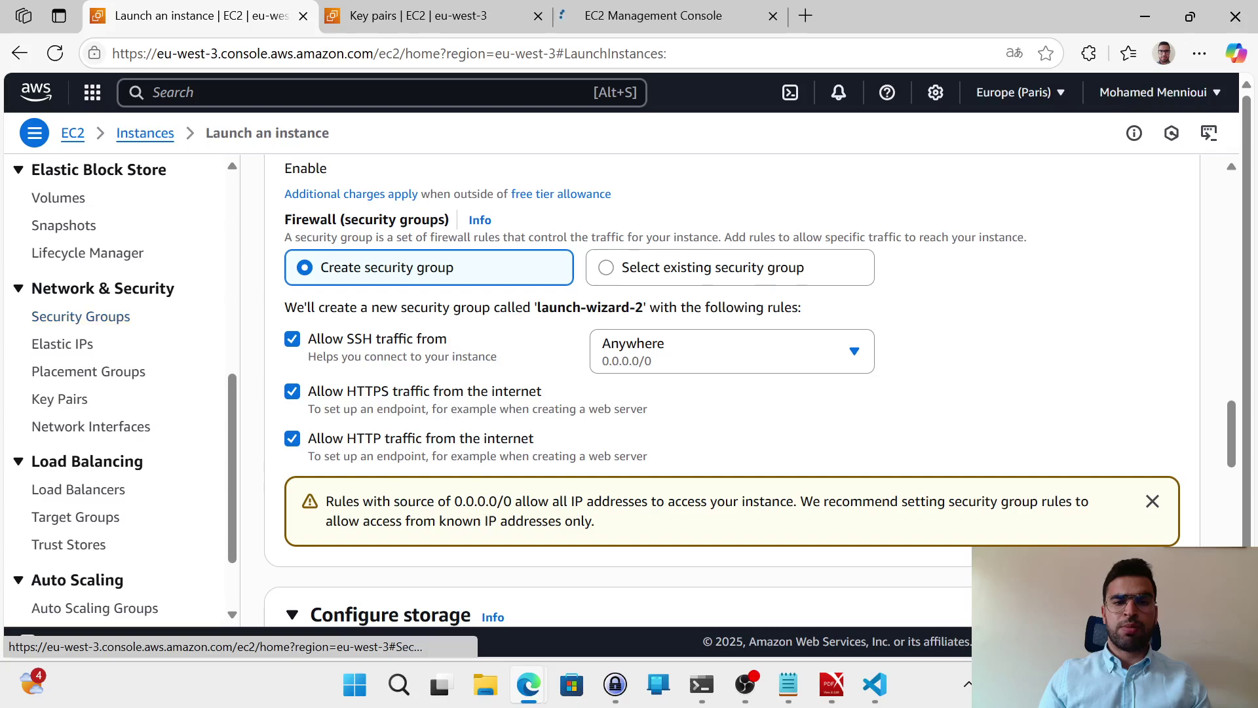
pyautogui.click(631, 18)
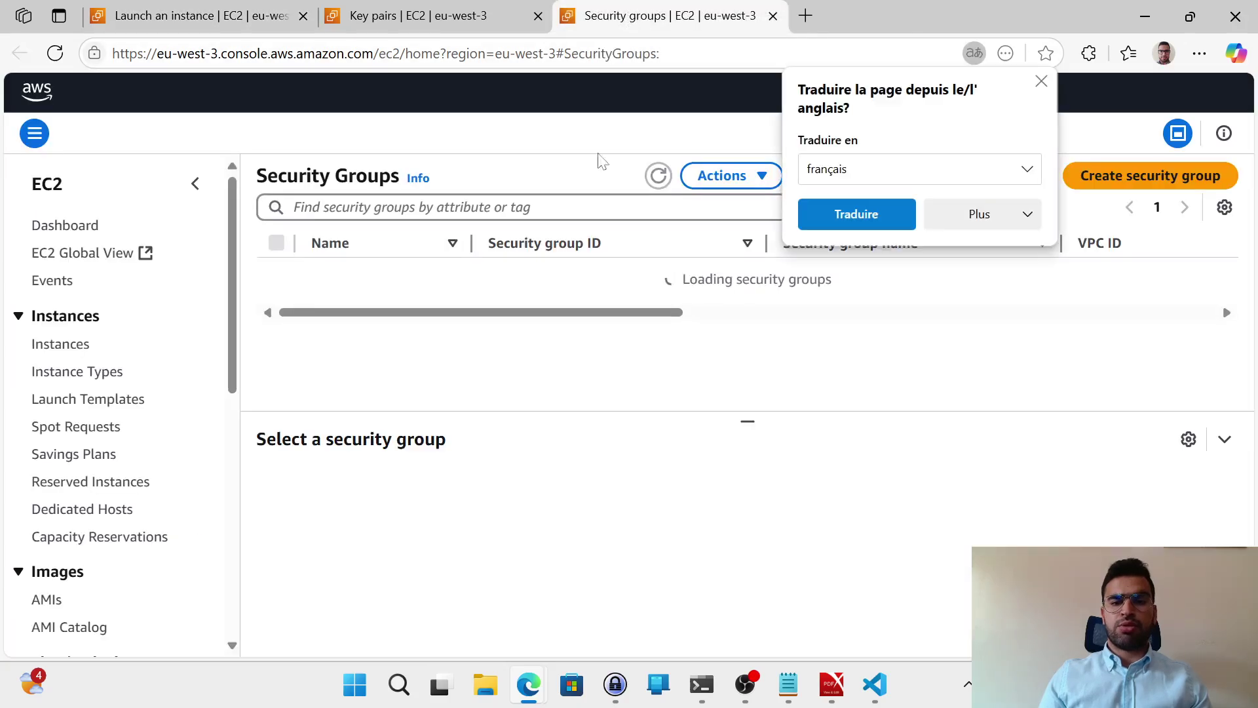
pyautogui.click(1116, 187)
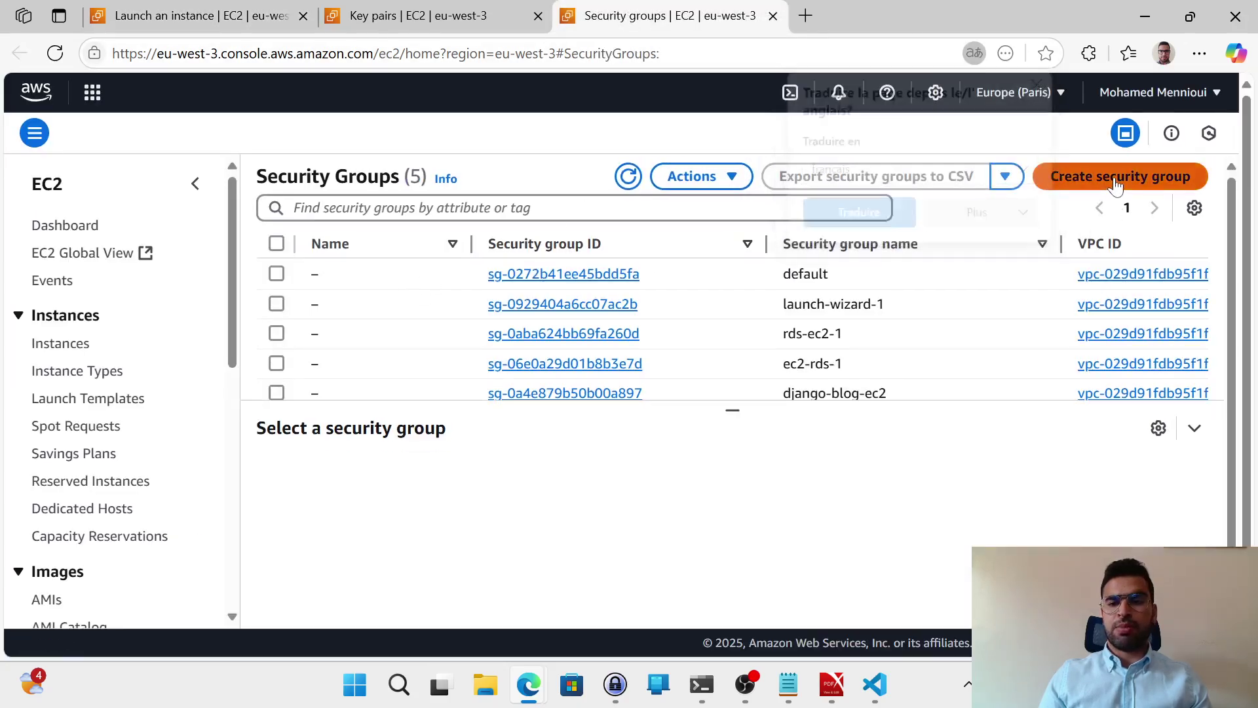
pyautogui.click(263, 21)
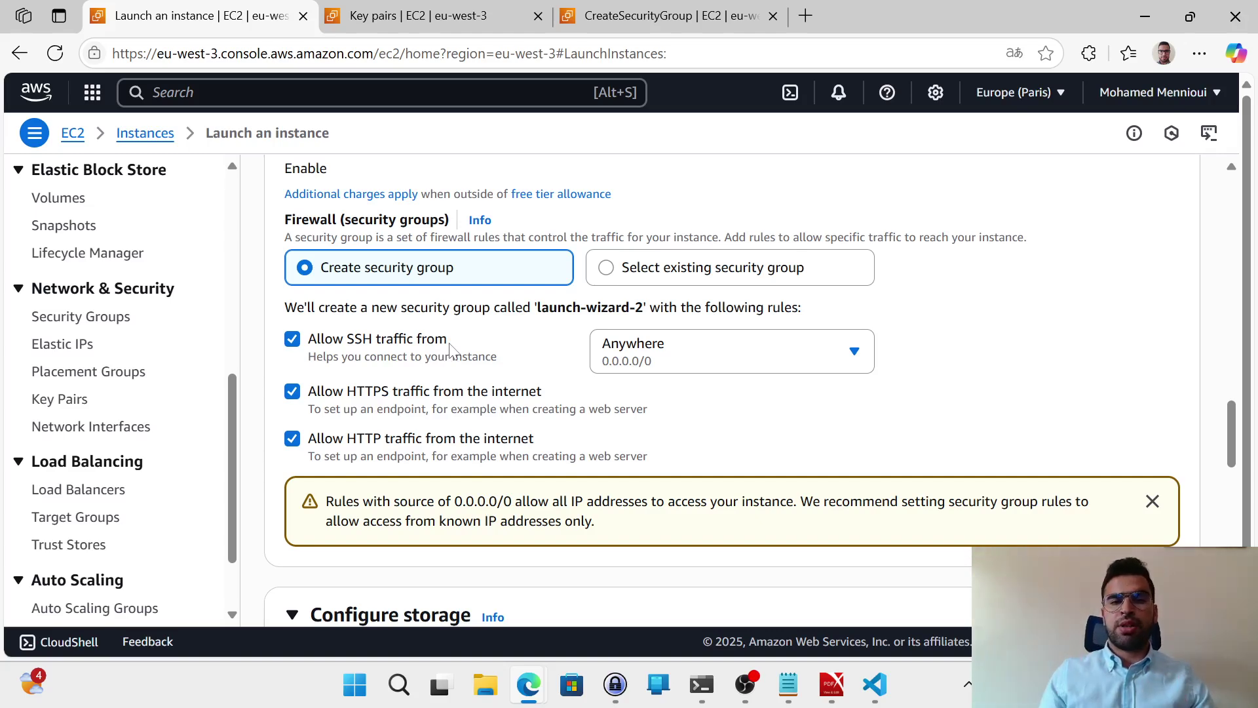
pyautogui.click(623, 16)
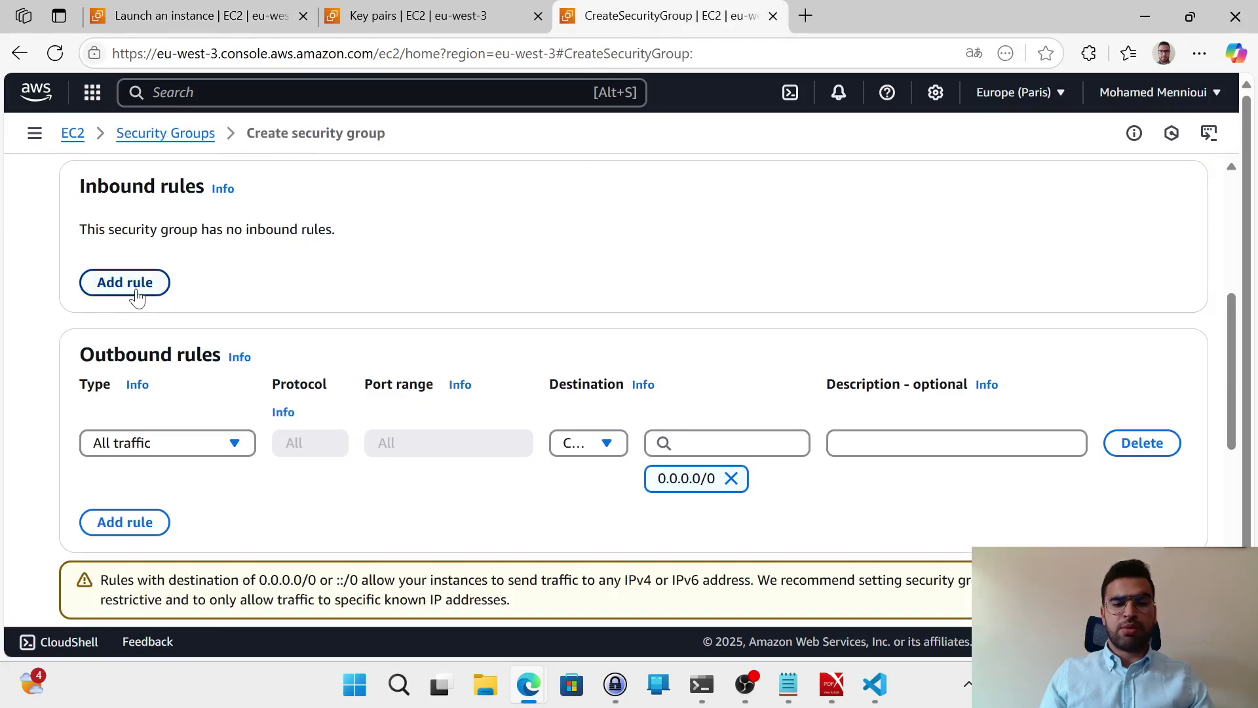
# Check the outbound rule's traffic types without changing them and add an inbound rule to the new security group
pyautogui.scroll(1, 137, 296)
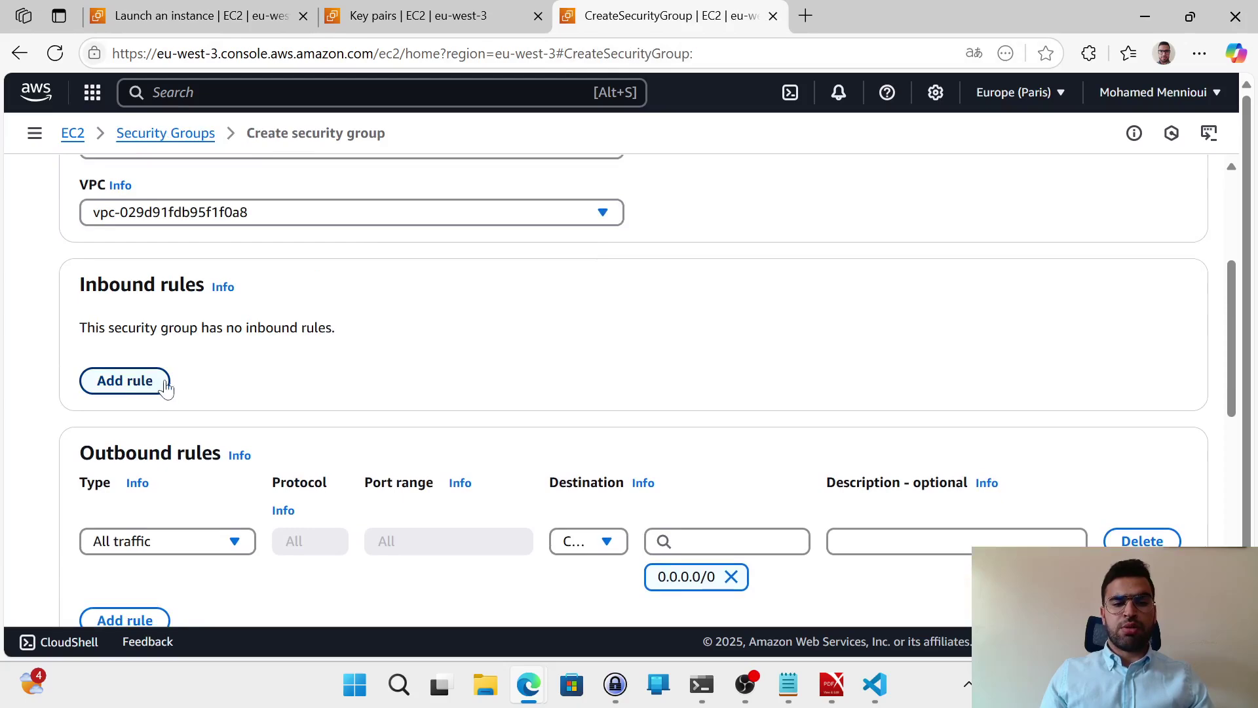
pyautogui.scroll(-2, 185, 379)
pyautogui.click(234, 346)
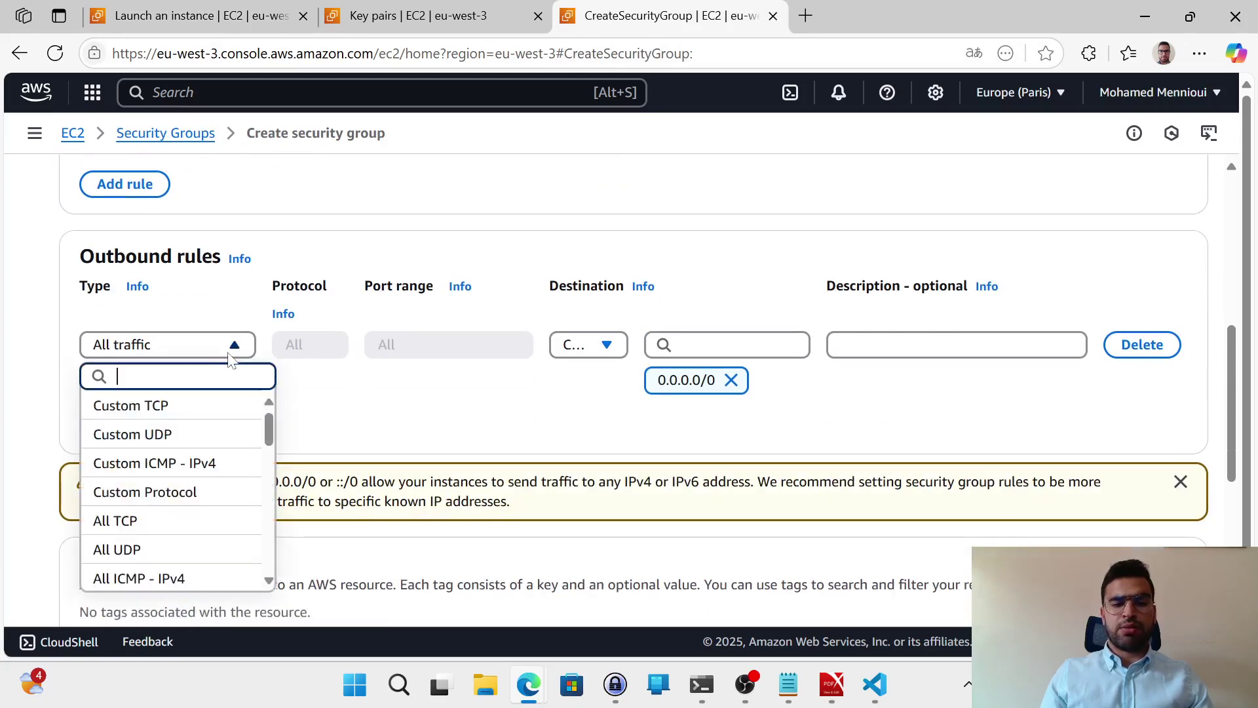
pyautogui.click(234, 346)
pyautogui.scroll(3, 203, 295)
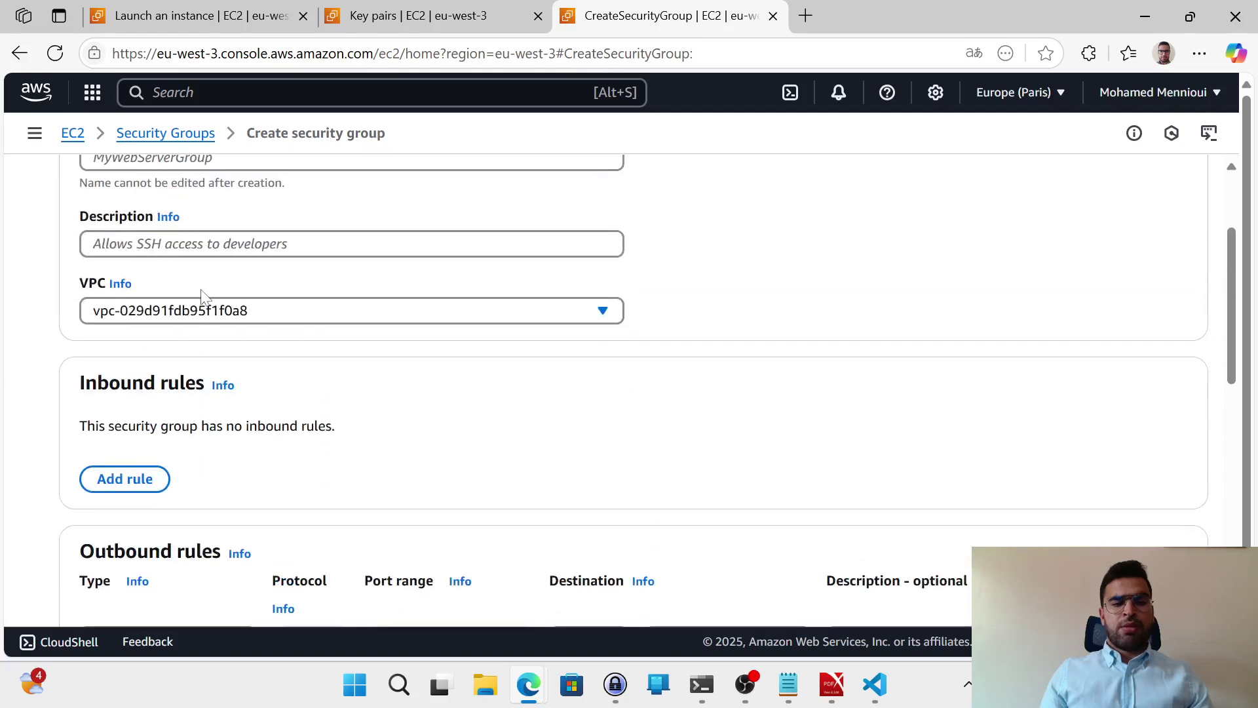
pyautogui.click(141, 480)
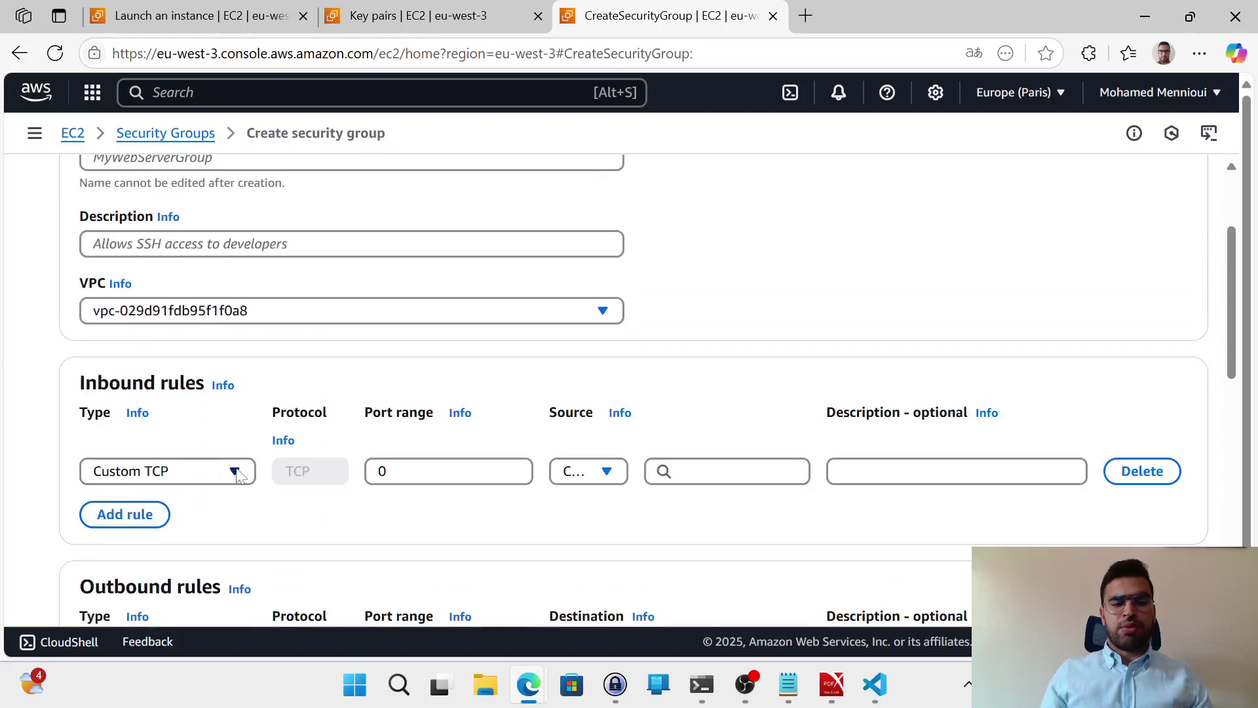
# Examine the traffic types available for the new security group's inbound rule, from SSH and HTTPS to the database types
pyautogui.scroll(-1, 239, 468)
pyautogui.click(234, 372)
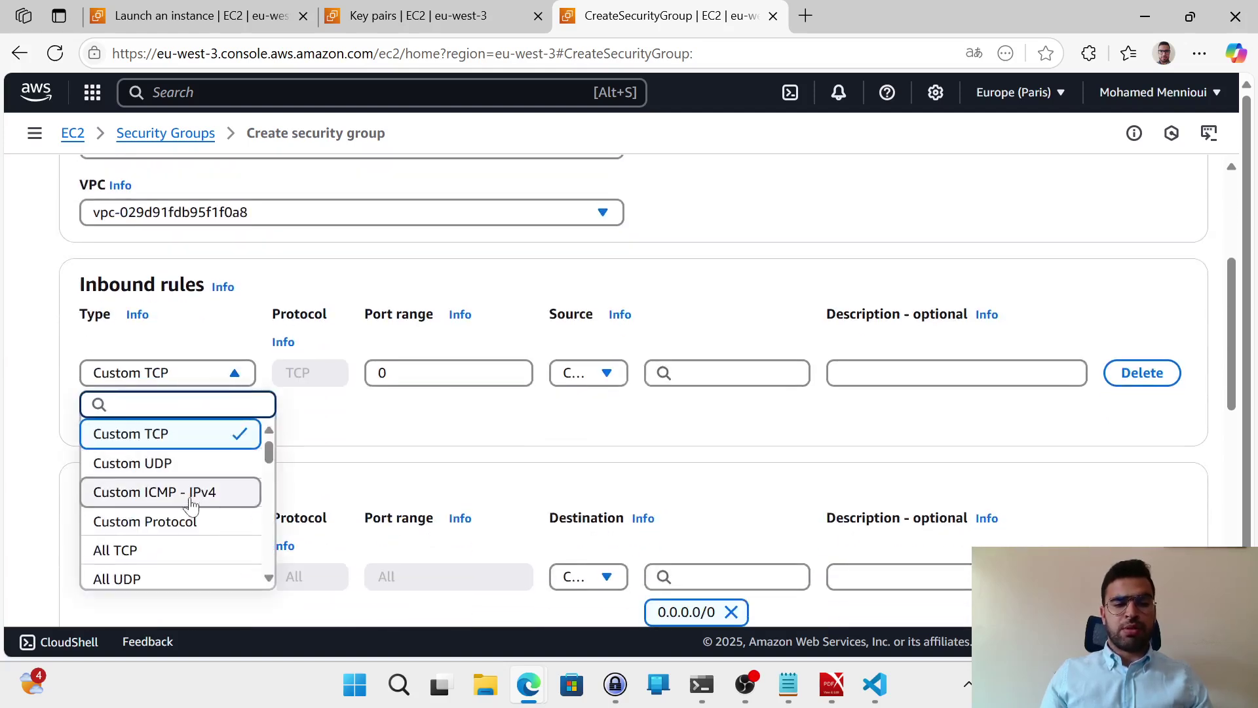
pyautogui.scroll(-3, 188, 513)
pyautogui.scroll(-1, 188, 513)
pyautogui.scroll(1, 186, 509)
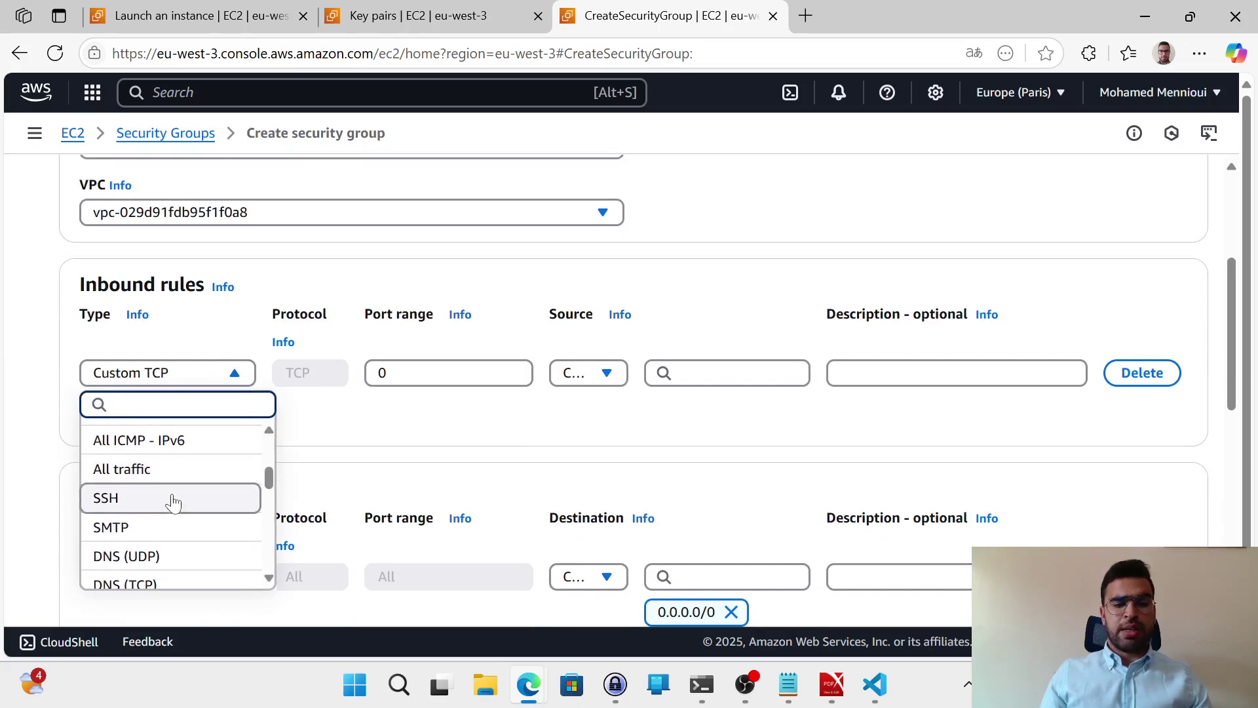
pyautogui.scroll(-1, 173, 499)
pyautogui.scroll(-2, 168, 501)
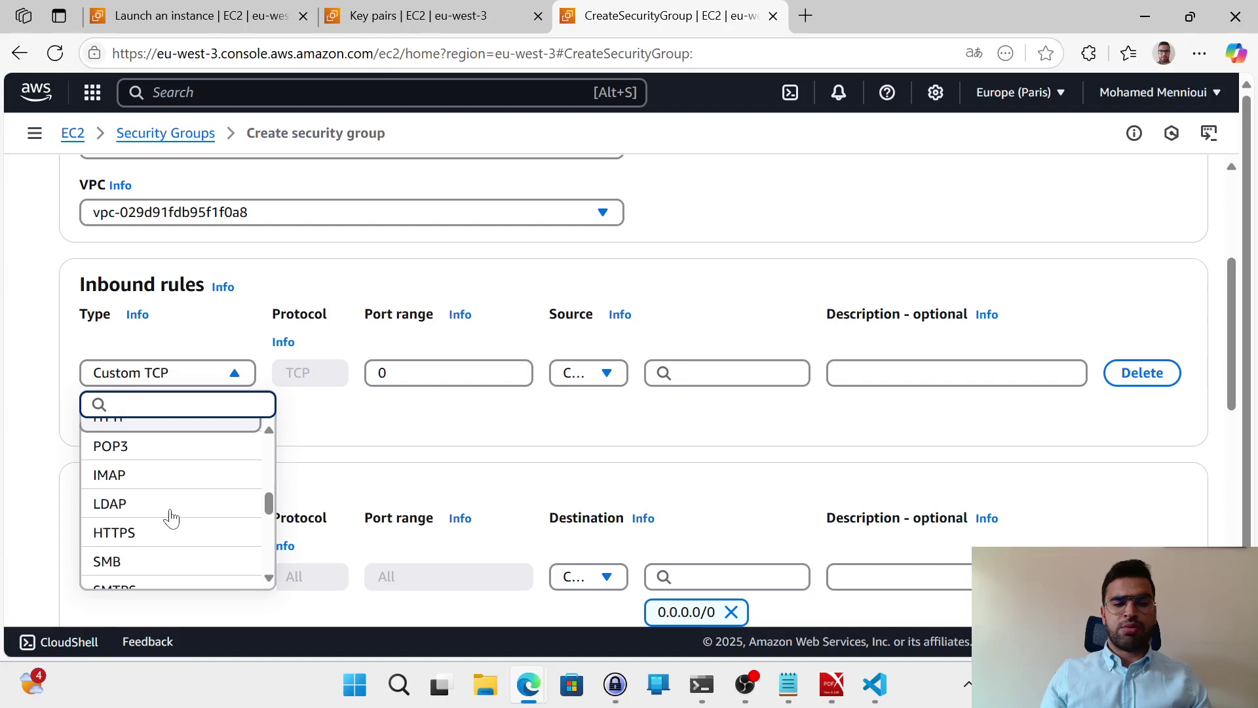
pyautogui.scroll(-3, 154, 517)
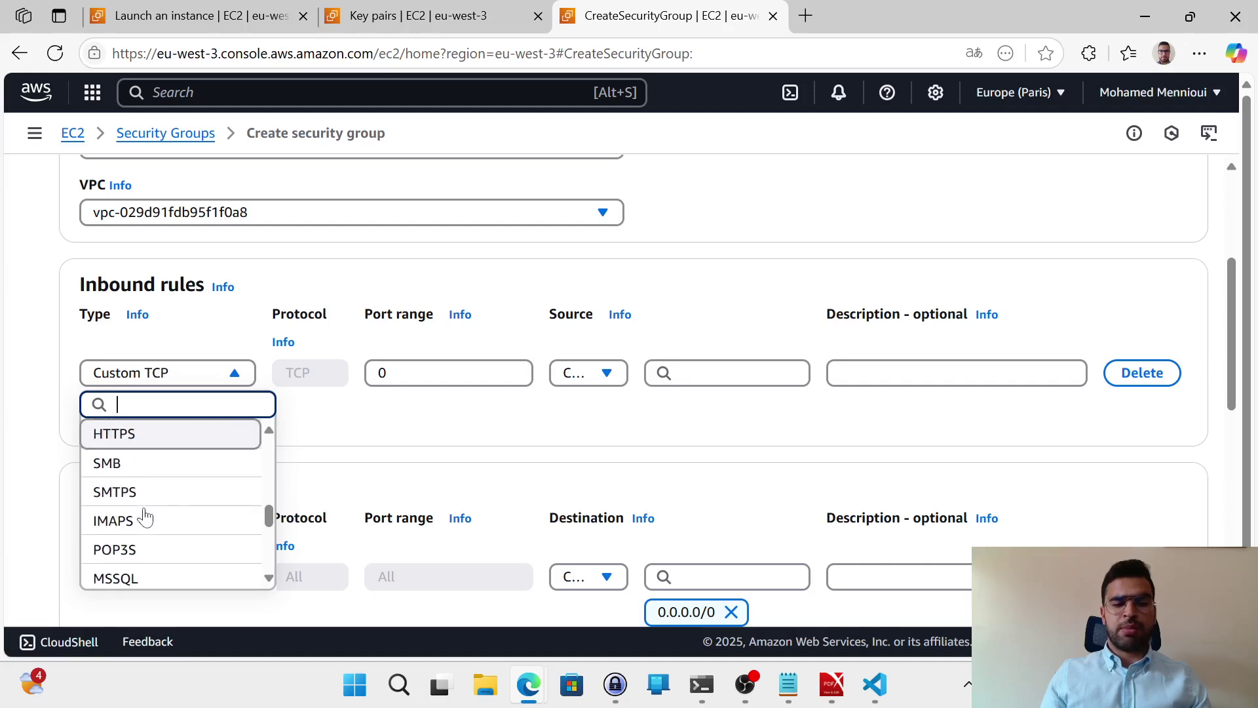
pyautogui.scroll(-3, 161, 528)
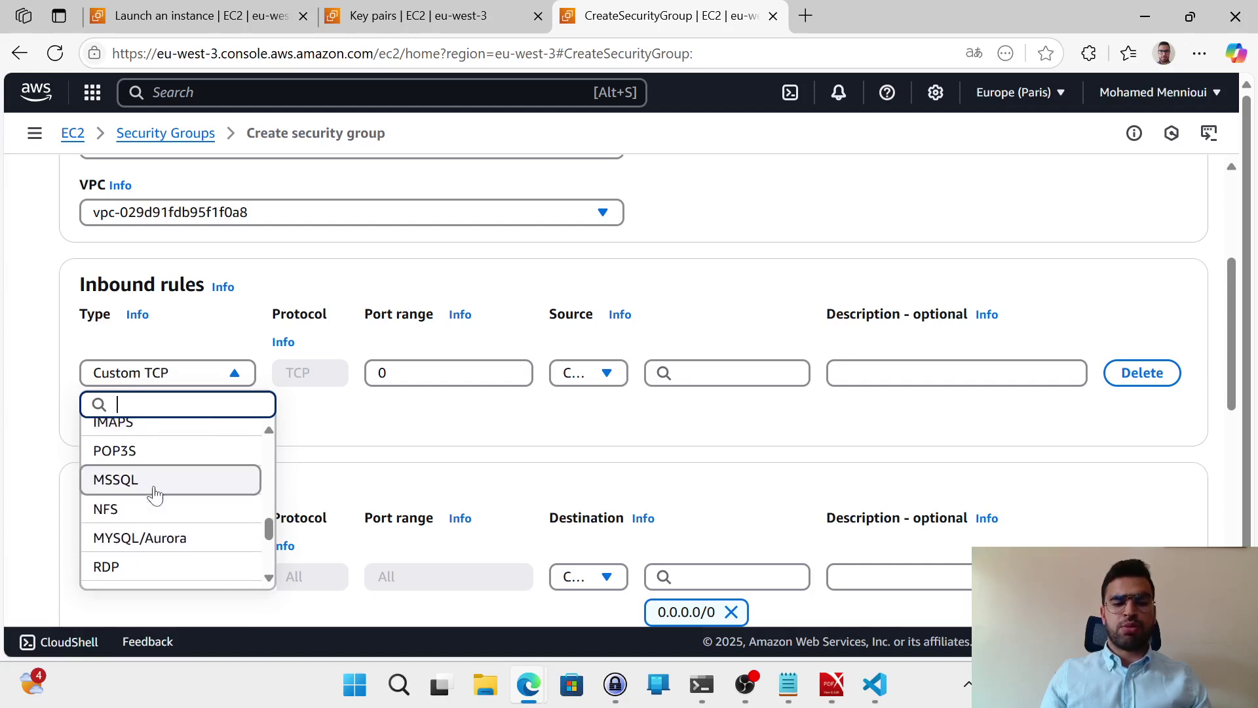
pyautogui.scroll(-5, 157, 491)
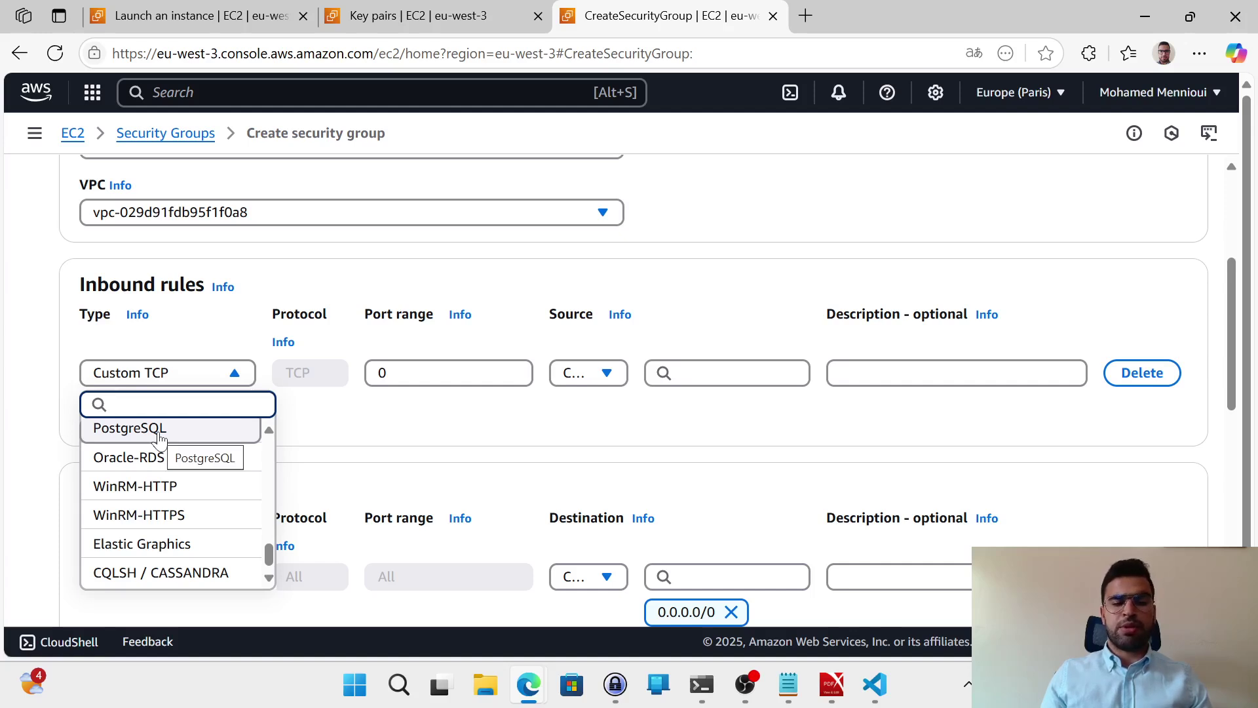
pyautogui.click(365, 441)
pyautogui.scroll(4, 365, 441)
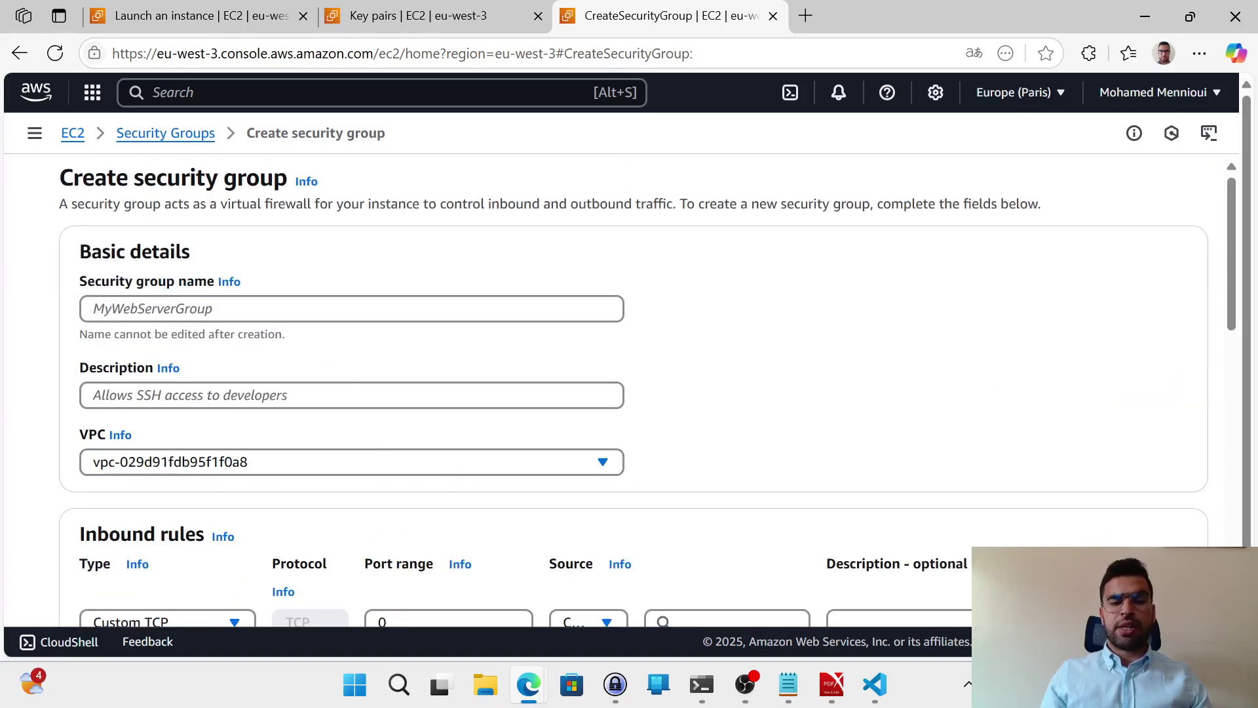
# Return to the instance launch page, review the storage settings and summary, and launch the instance
pyautogui.click(376, 26)
pyautogui.click(270, 15)
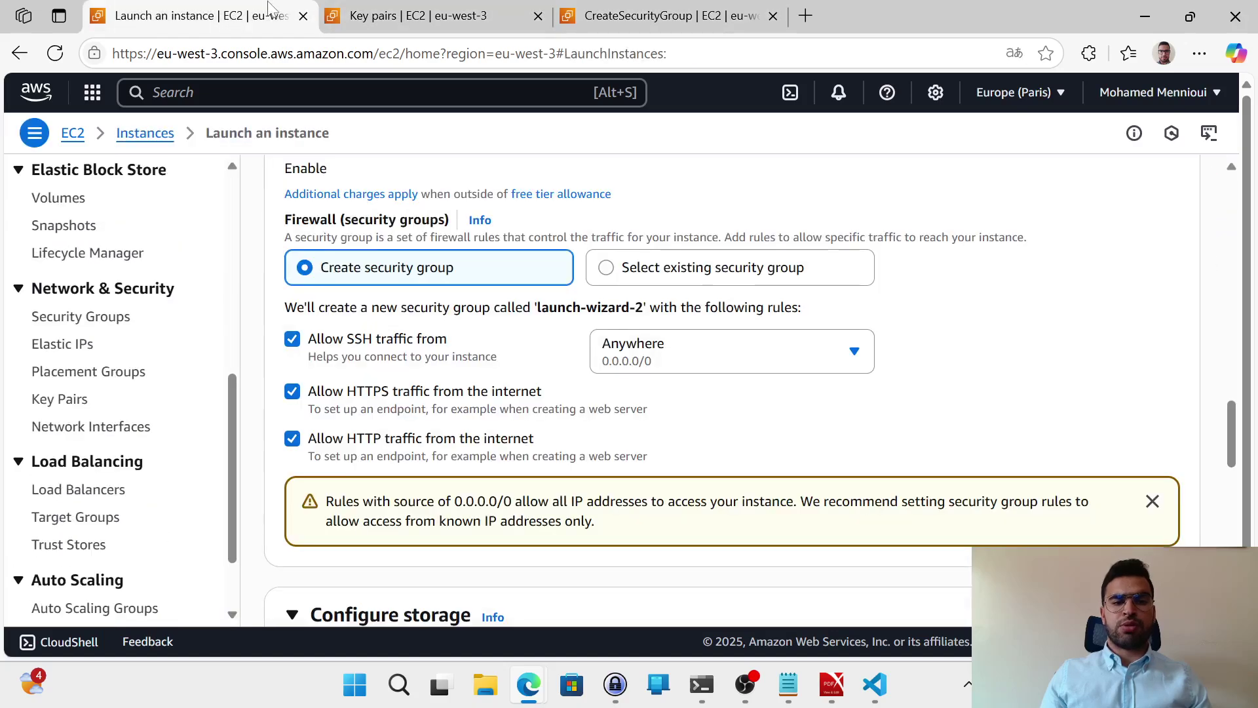
pyautogui.scroll(-5, 597, 440)
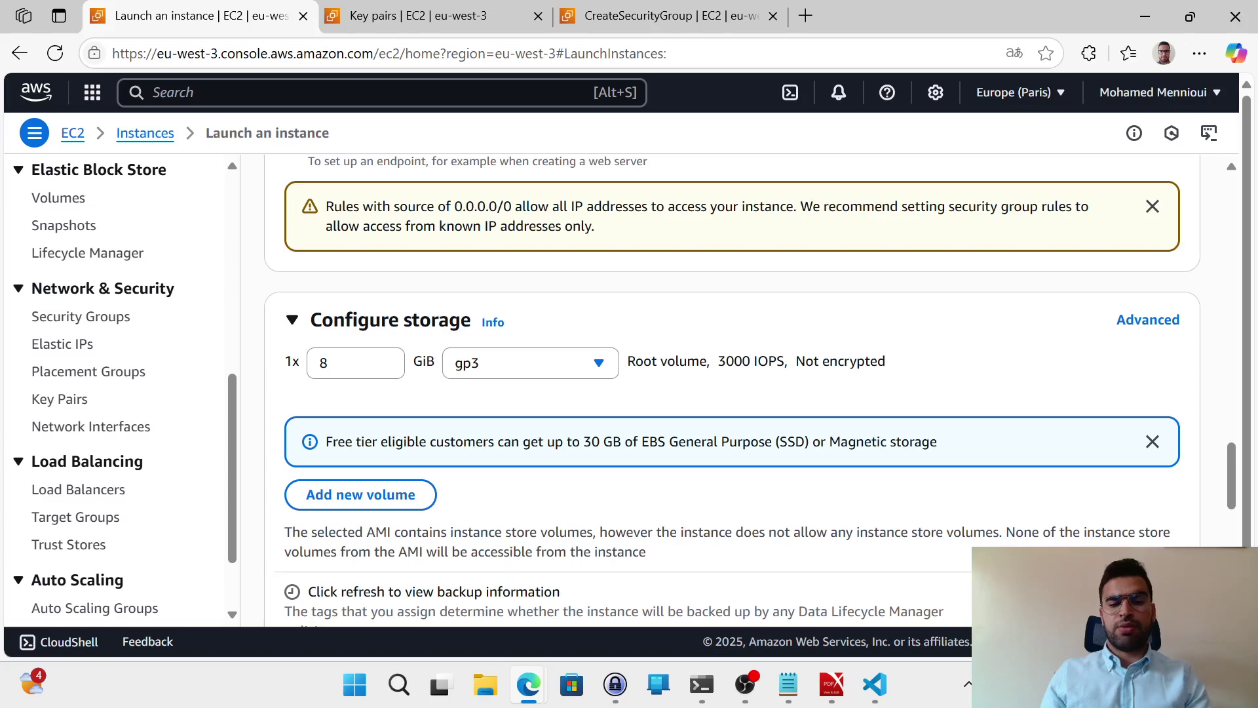
pyautogui.scroll(-9, 636, 446)
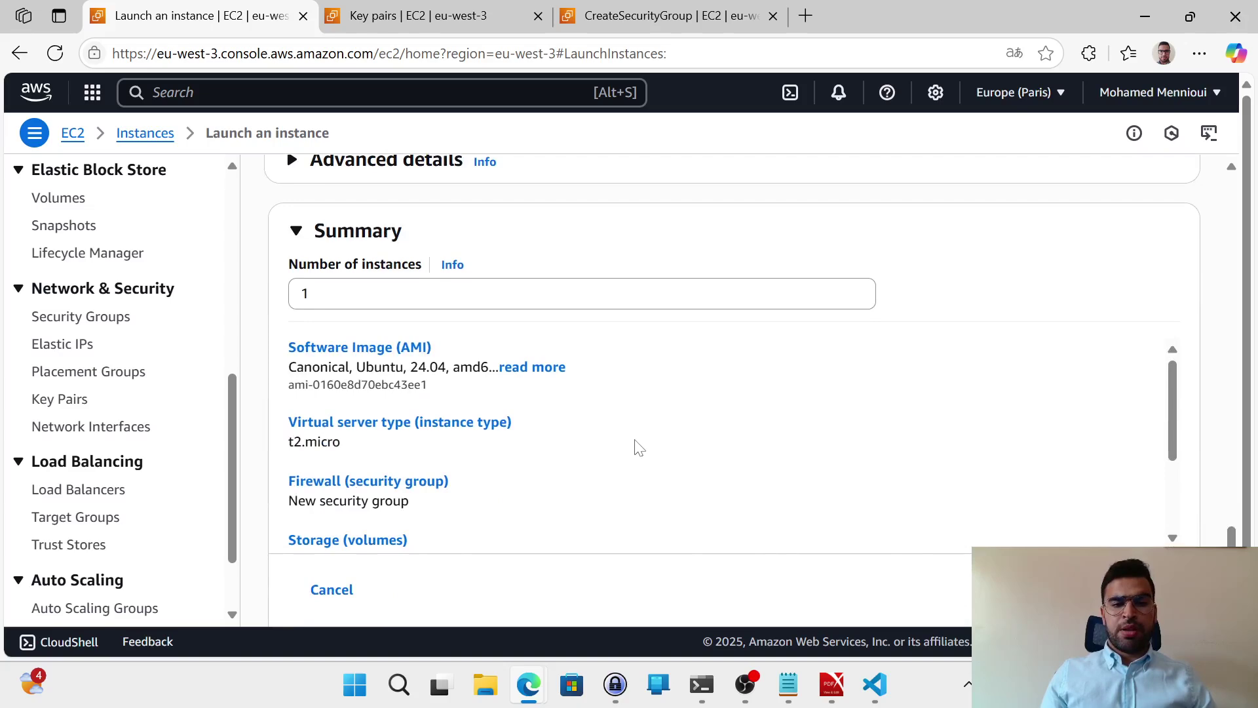
pyautogui.scroll(-5, 635, 445)
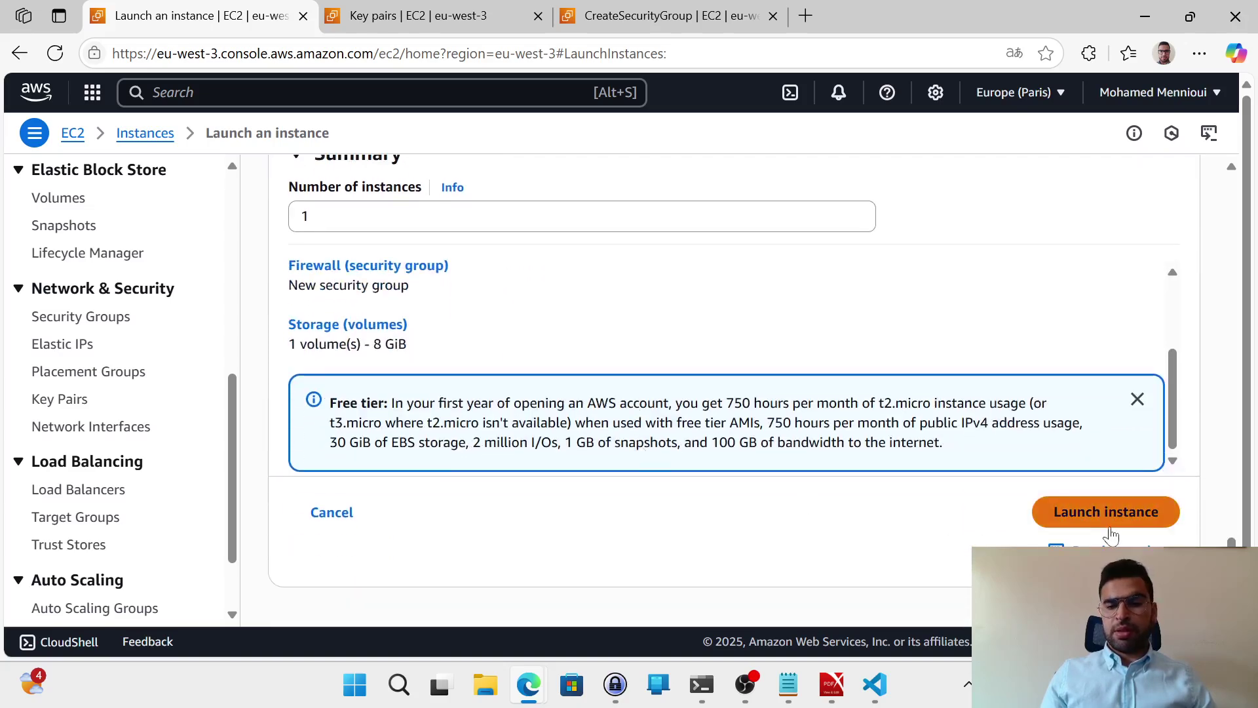
pyautogui.click(1113, 528)
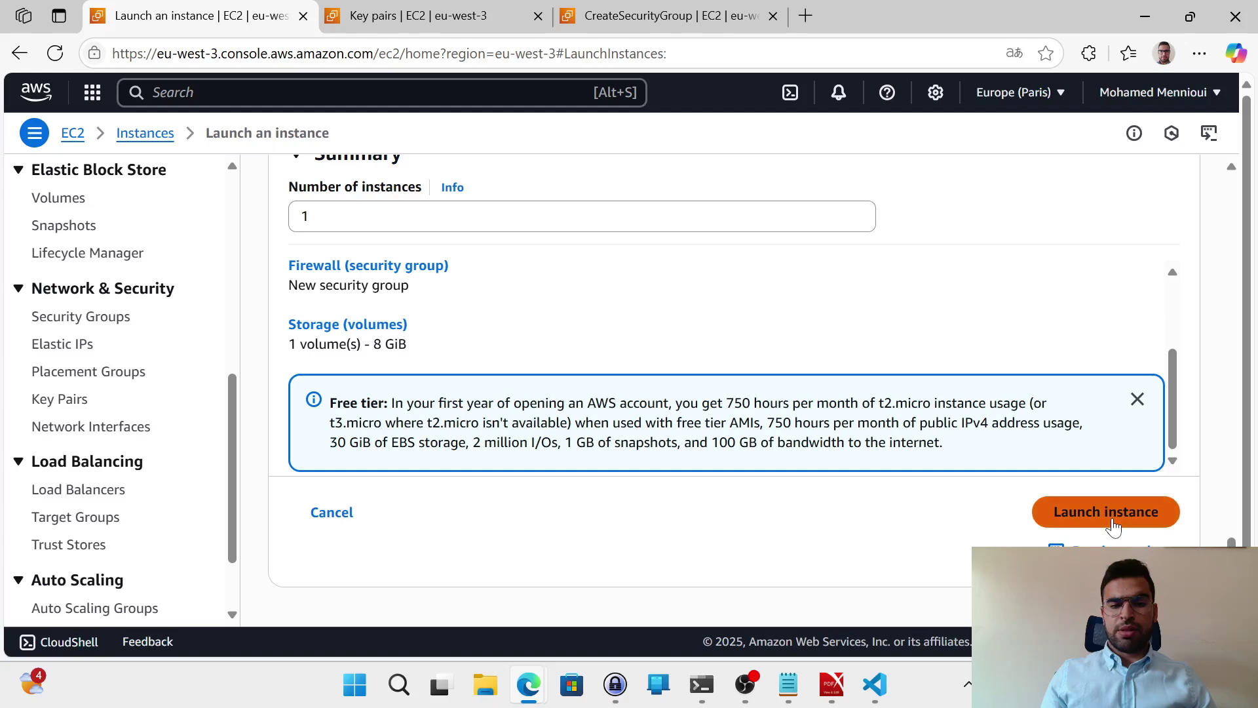
pyautogui.hotkey('ctrl', 'a')
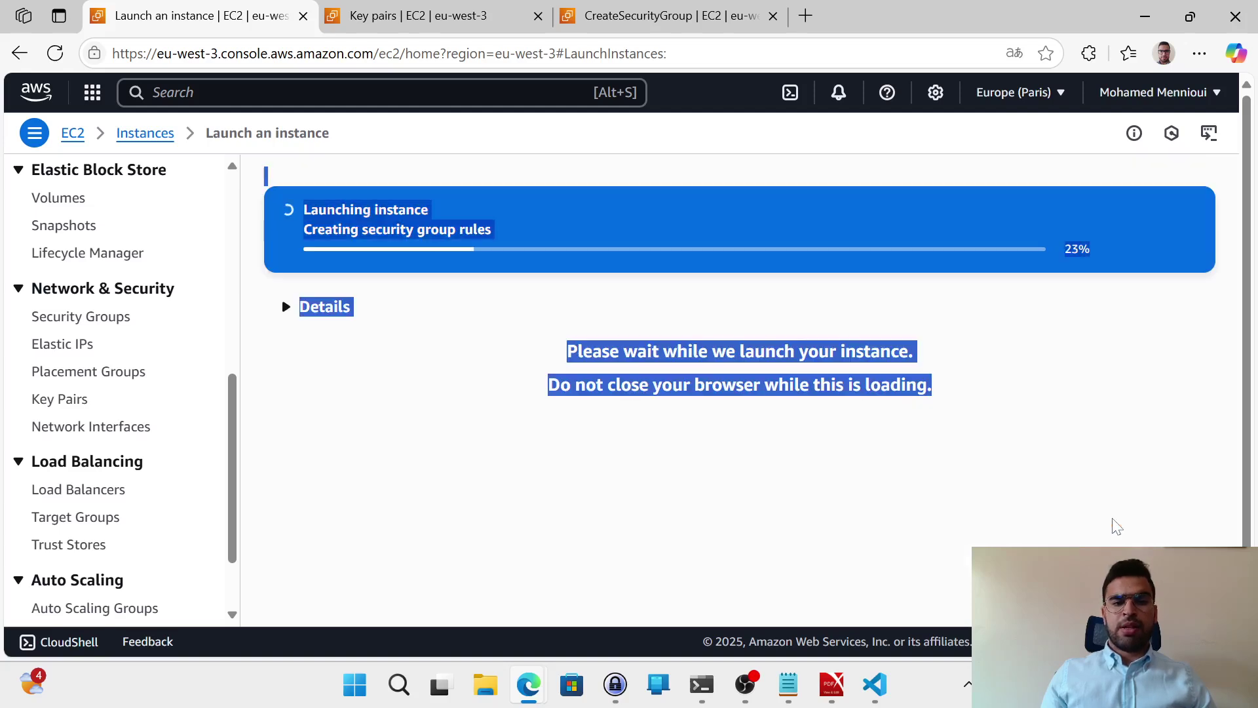
pyautogui.click(857, 469)
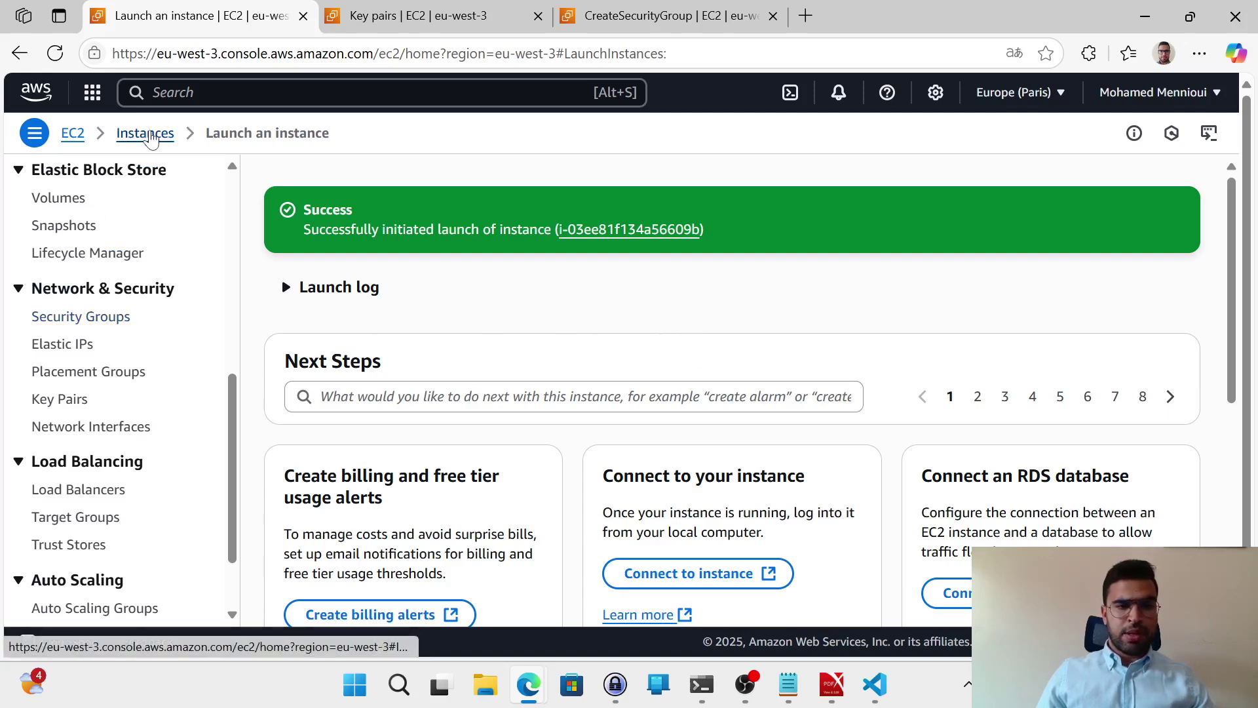
# Open the EC2 instances list and reload it to check the state of the launched instance
pyautogui.click(147, 134)
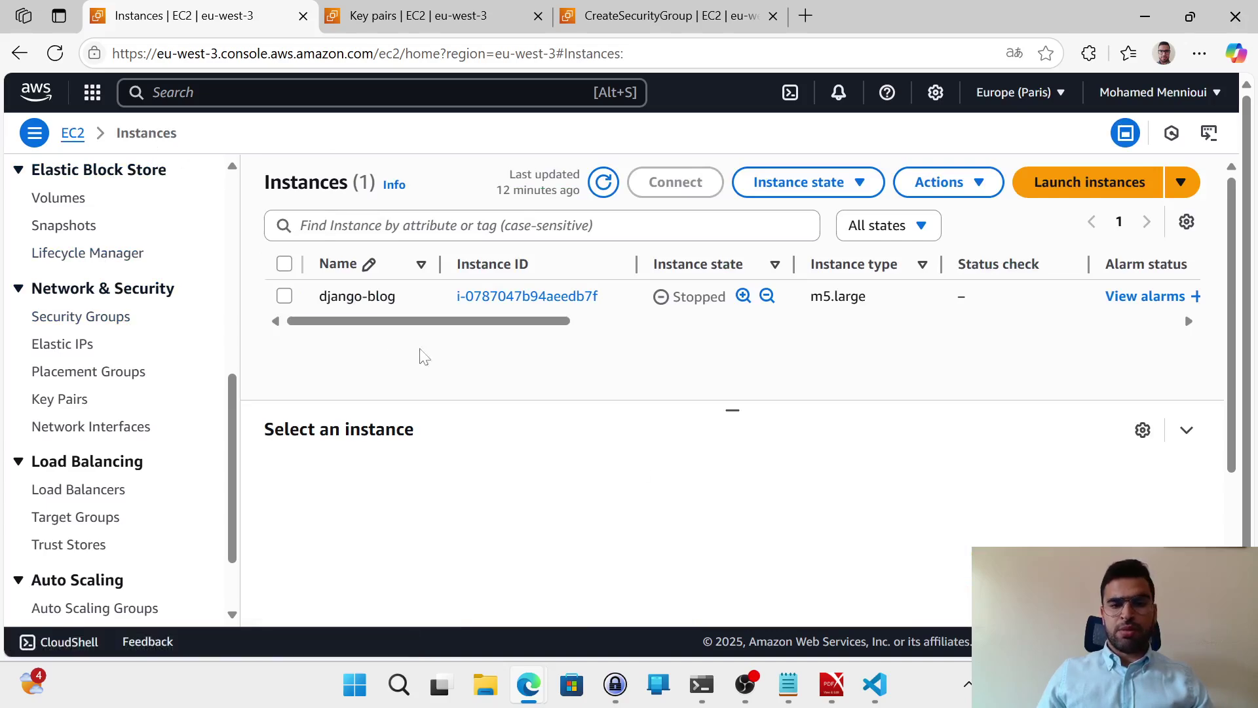
pyautogui.click(56, 54)
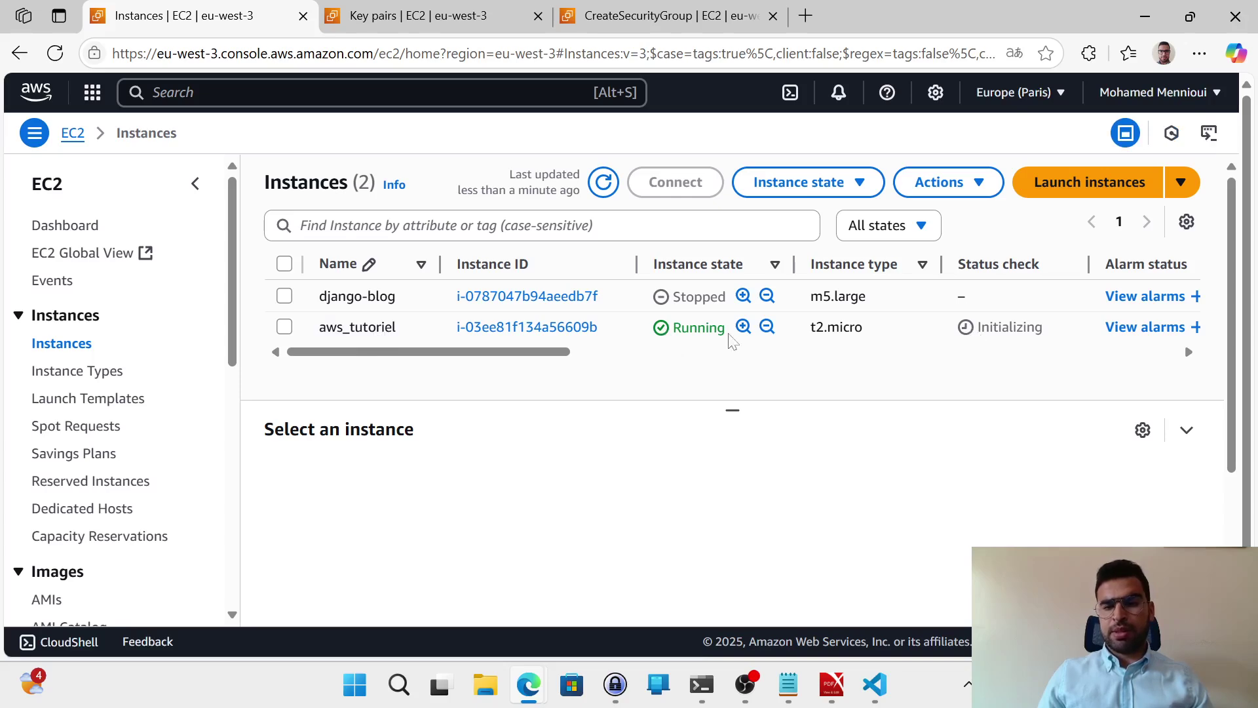
pyautogui.moveTo(551, 353); pyautogui.dragTo(502, 367)
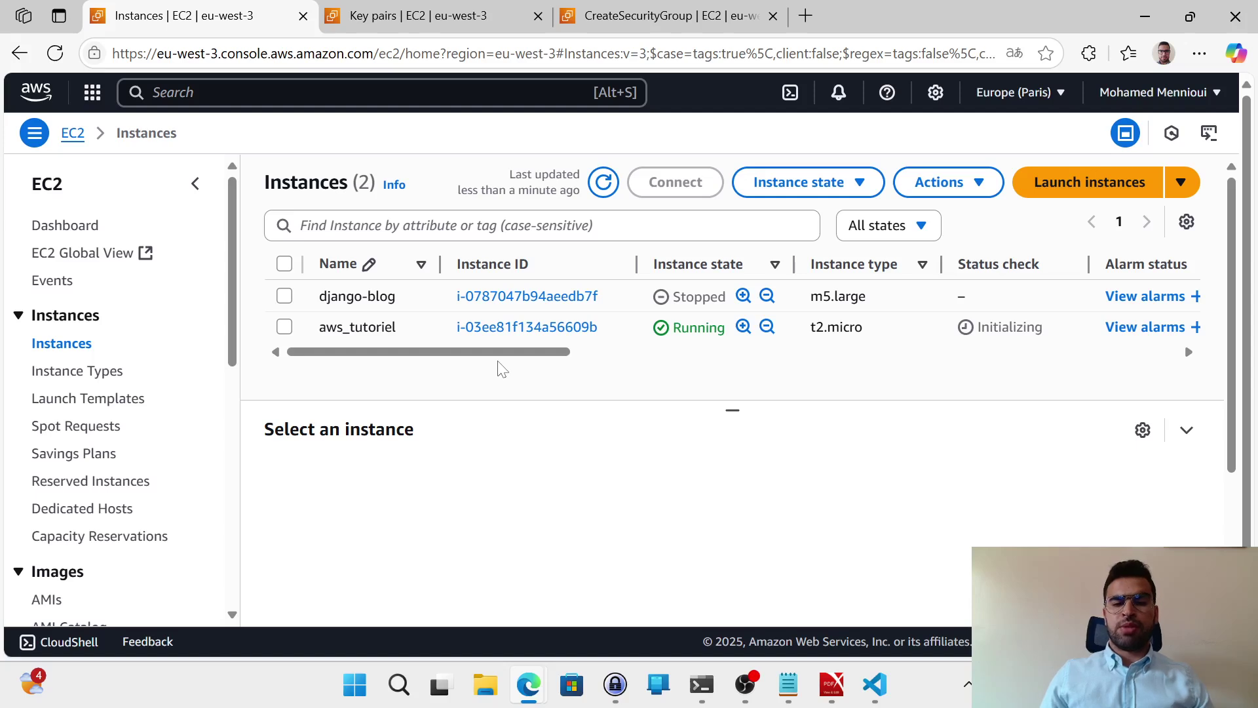
pyautogui.moveTo(419, 327)
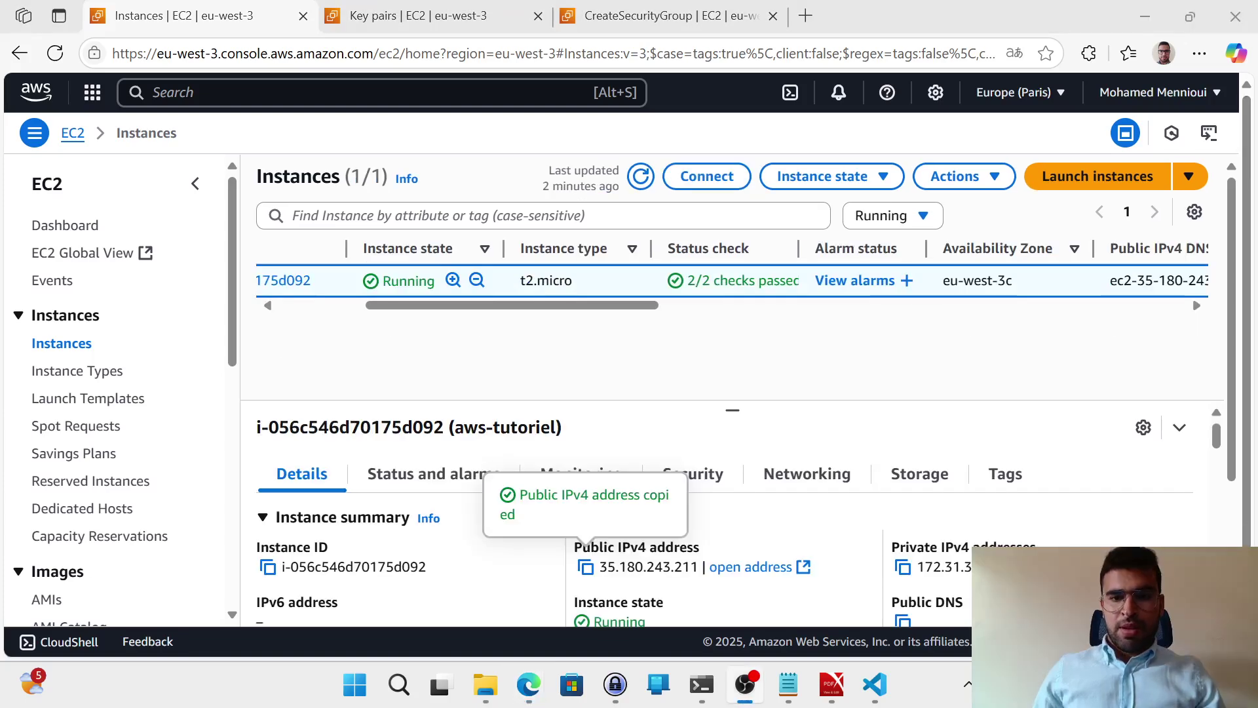
pyautogui.click(55, 53)
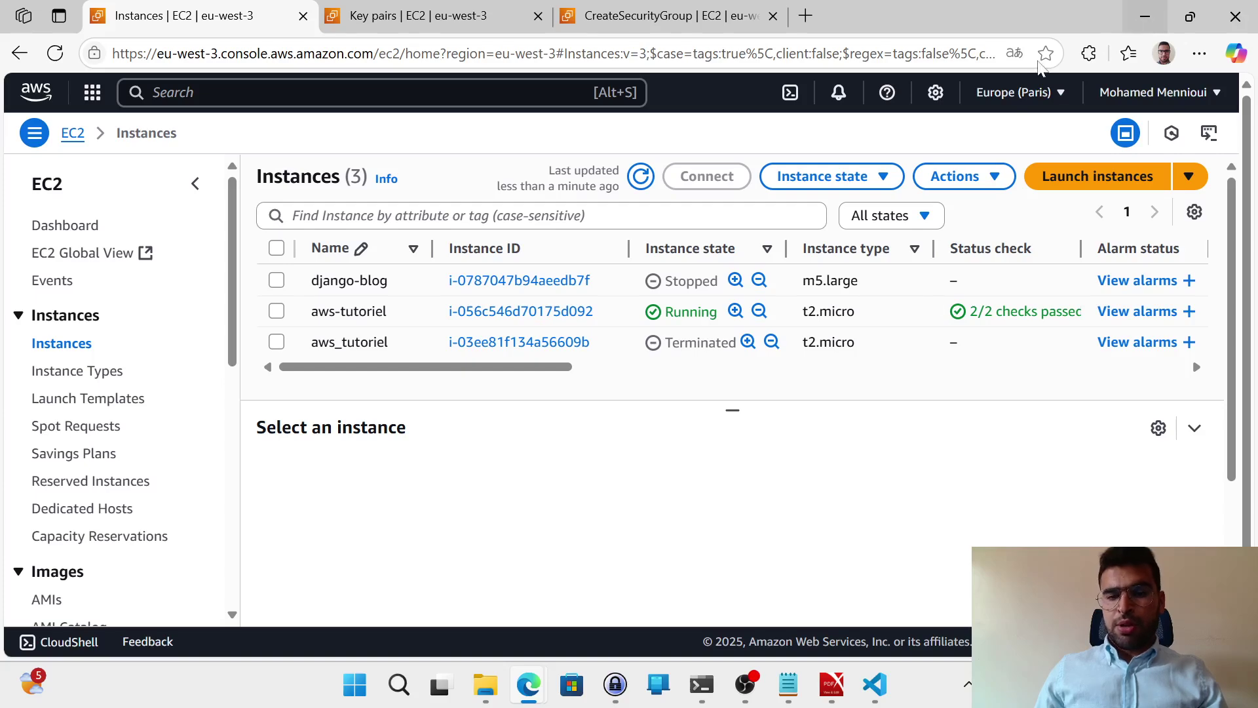
# Start the PuTTY application from a Windows search
pyautogui.click(354, 684)
pyautogui.write('pu')
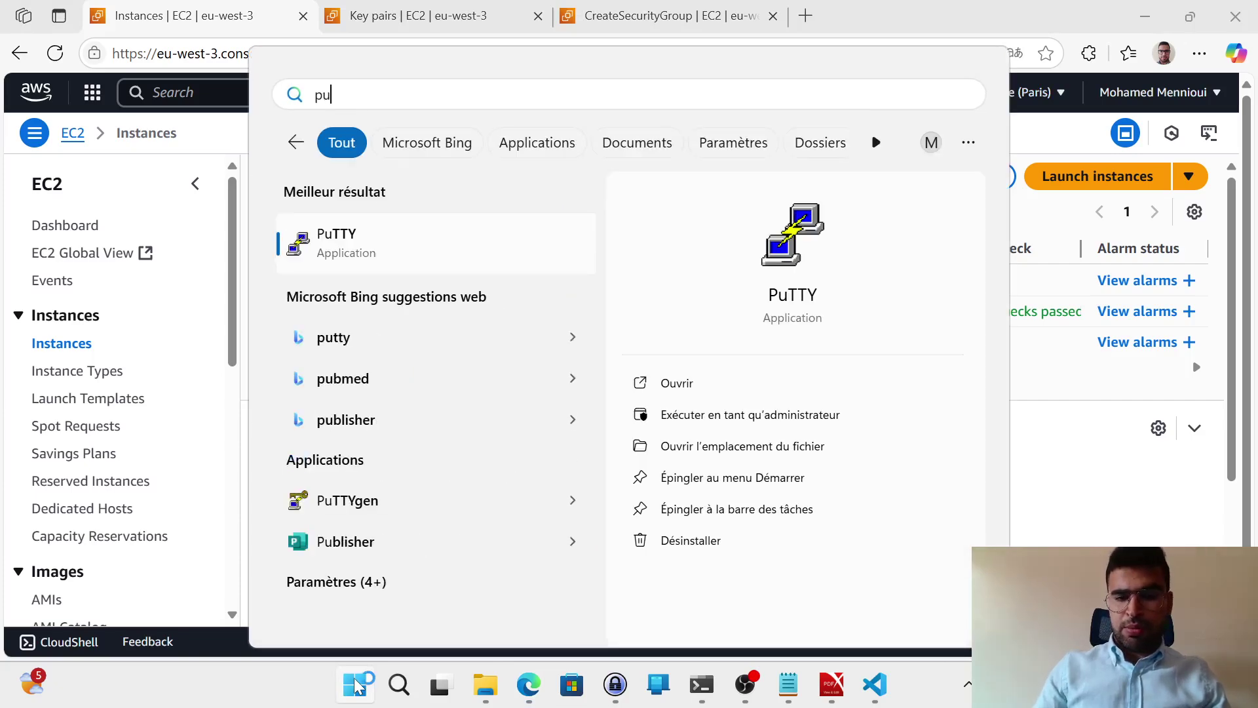
pyautogui.press('Return')
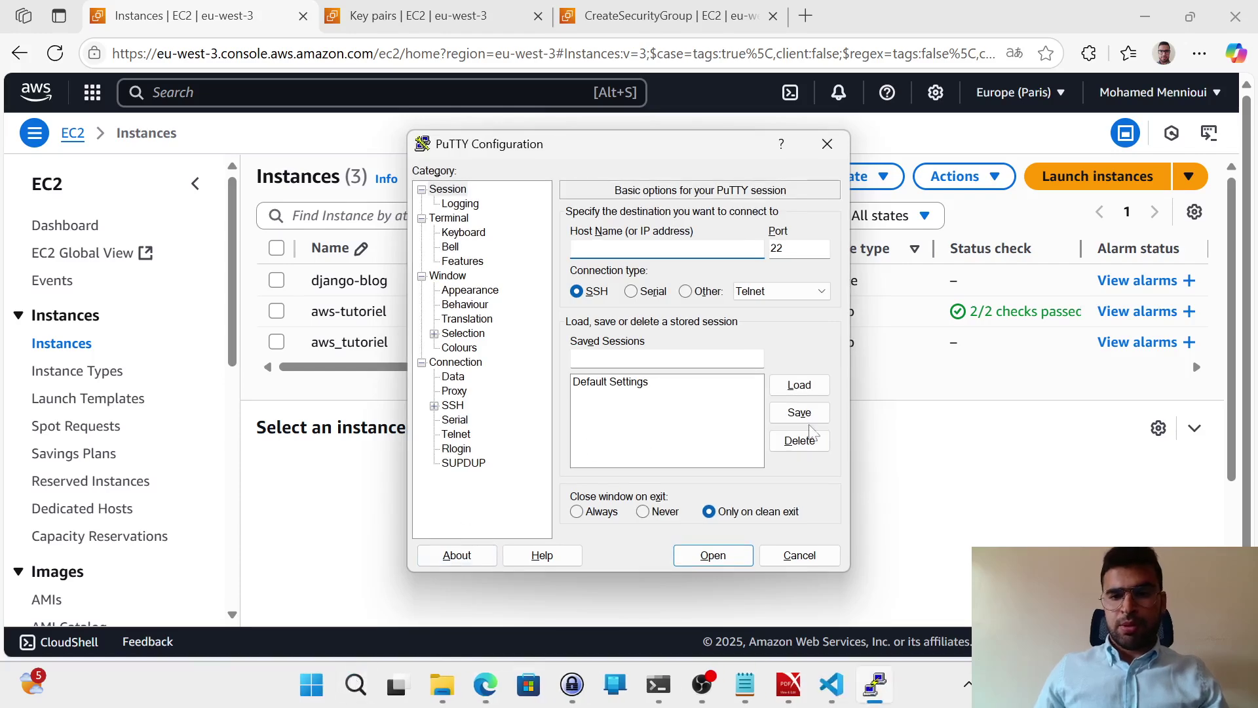
pyautogui.click(937, 466)
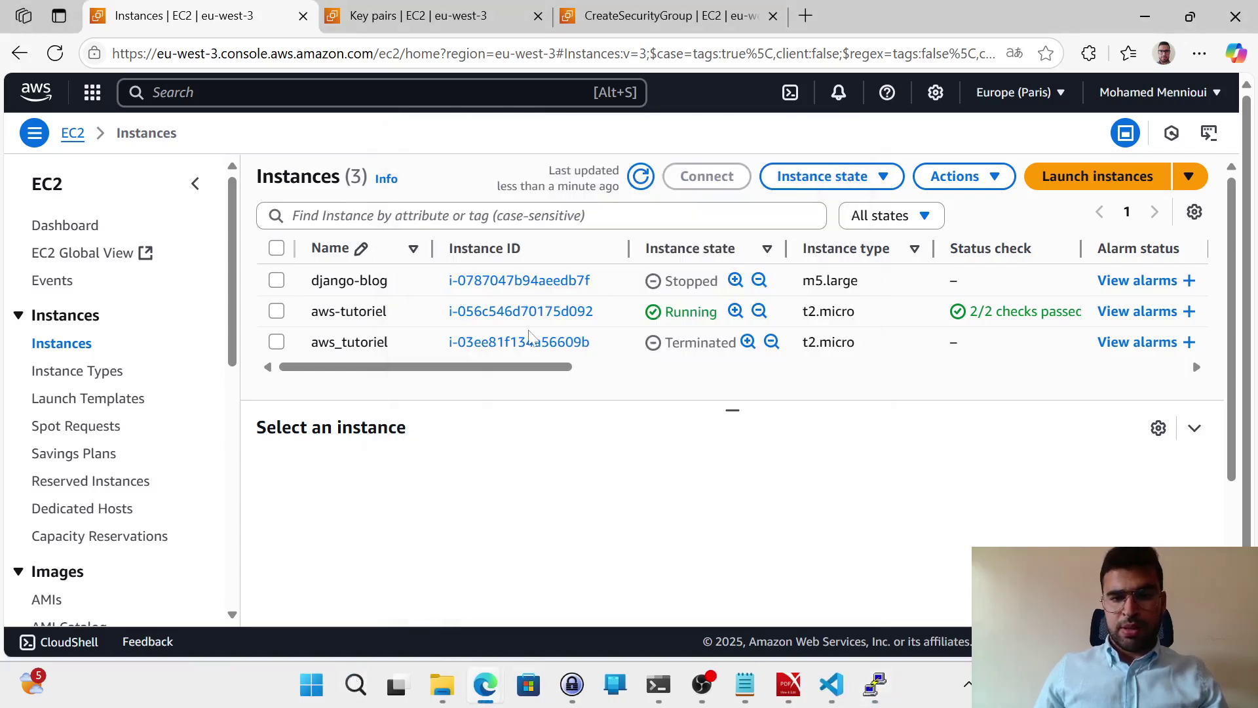
pyautogui.click(479, 313)
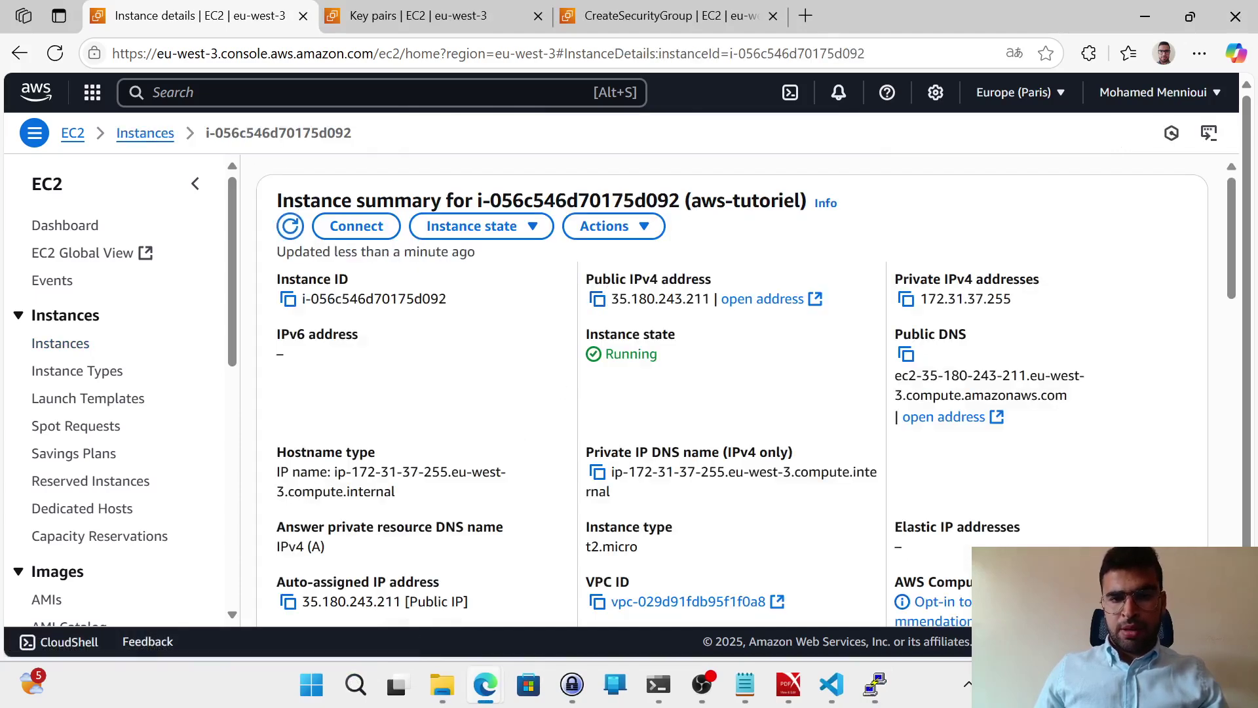
pyautogui.click(599, 299)
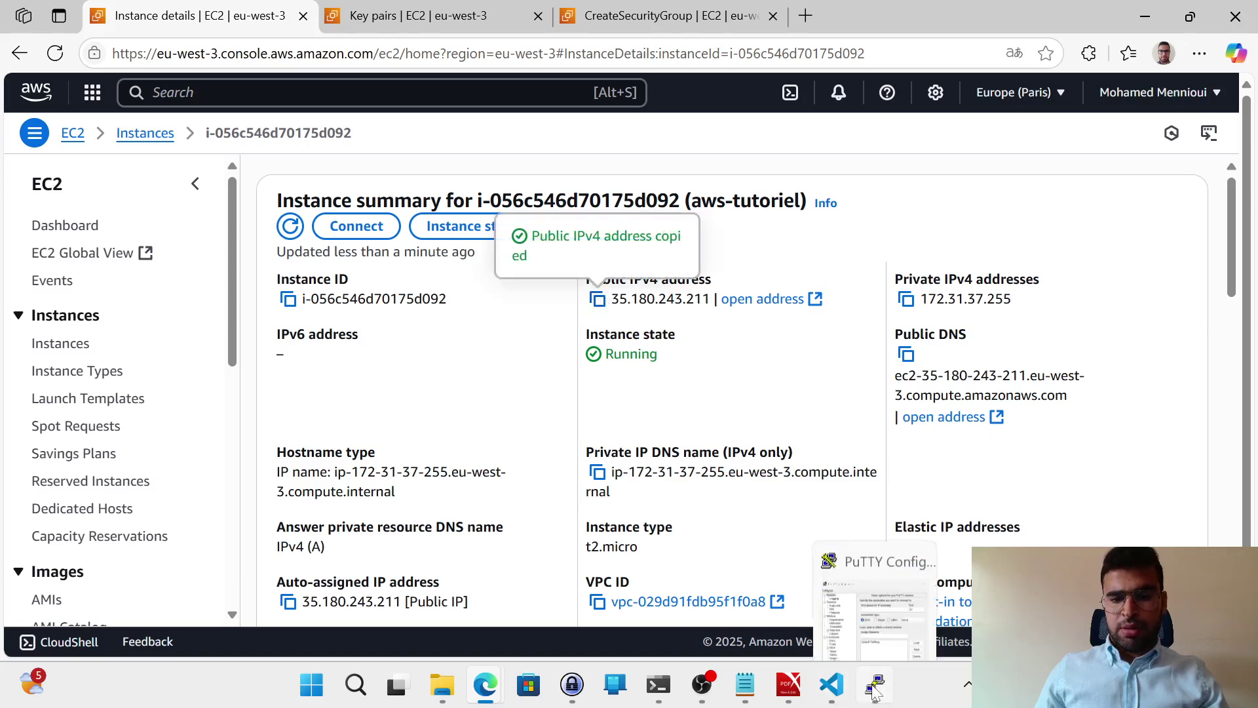
pyautogui.click(873, 686)
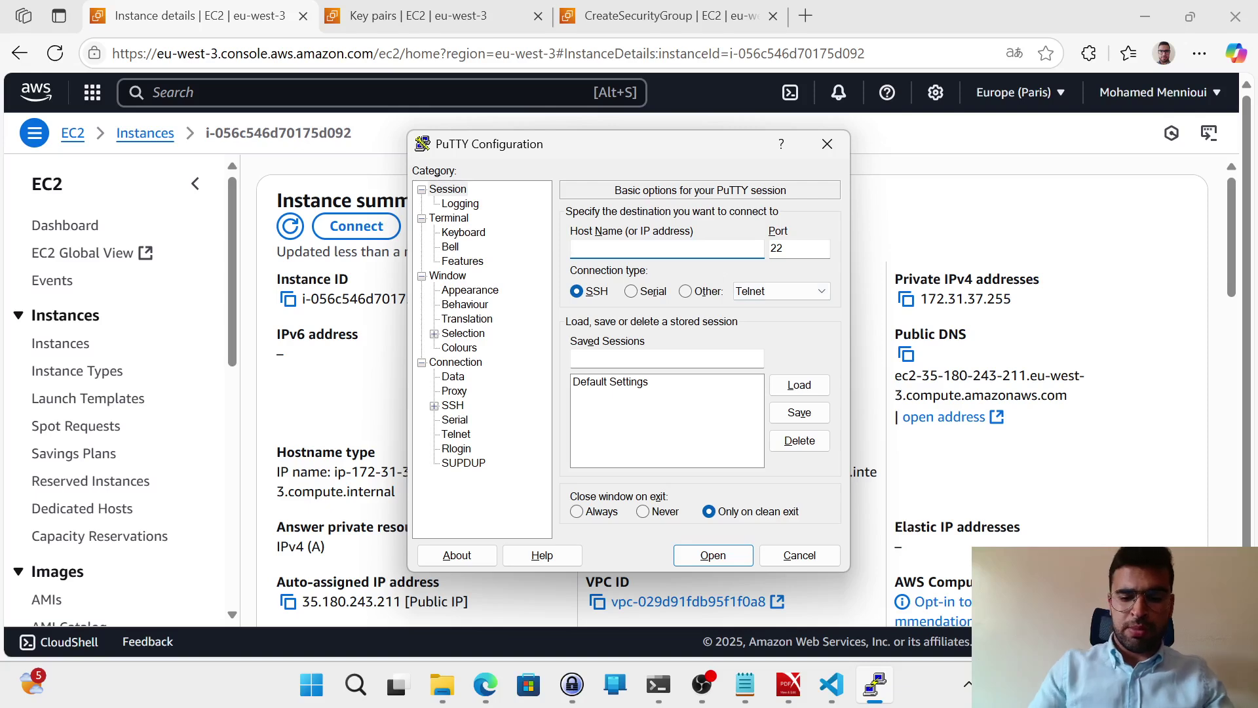
pyautogui.write('ubun')
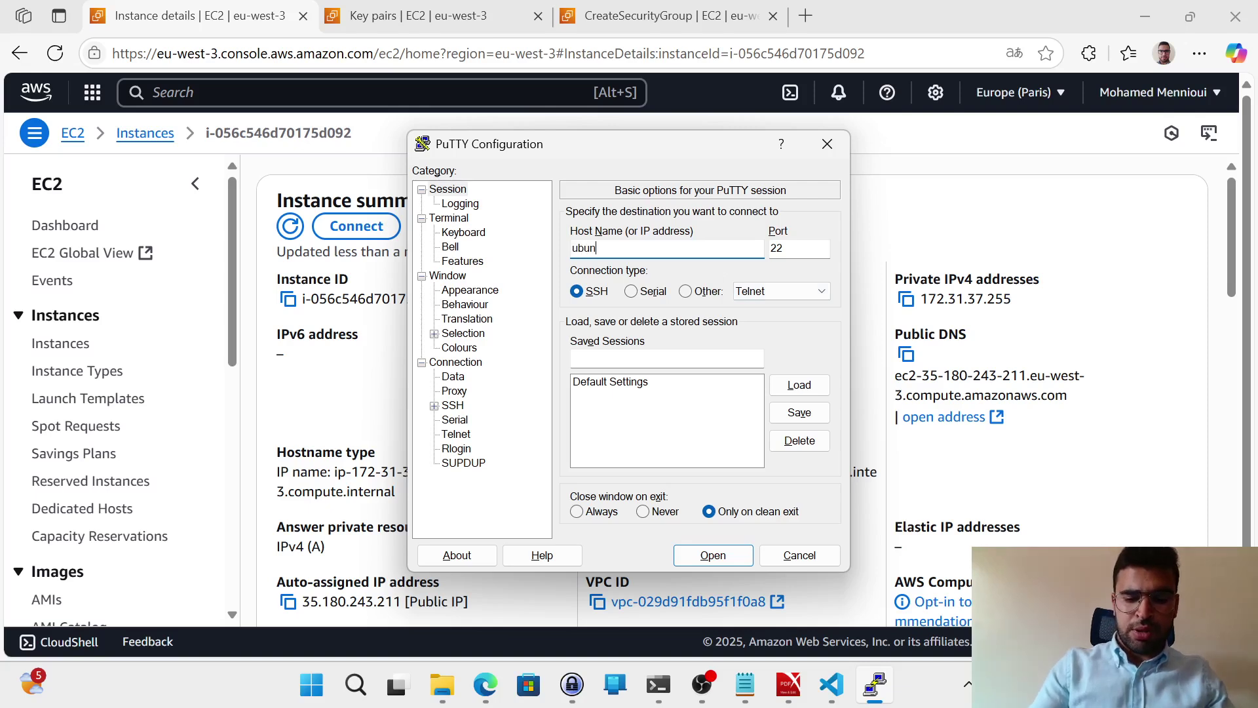
pyautogui.write('tu')
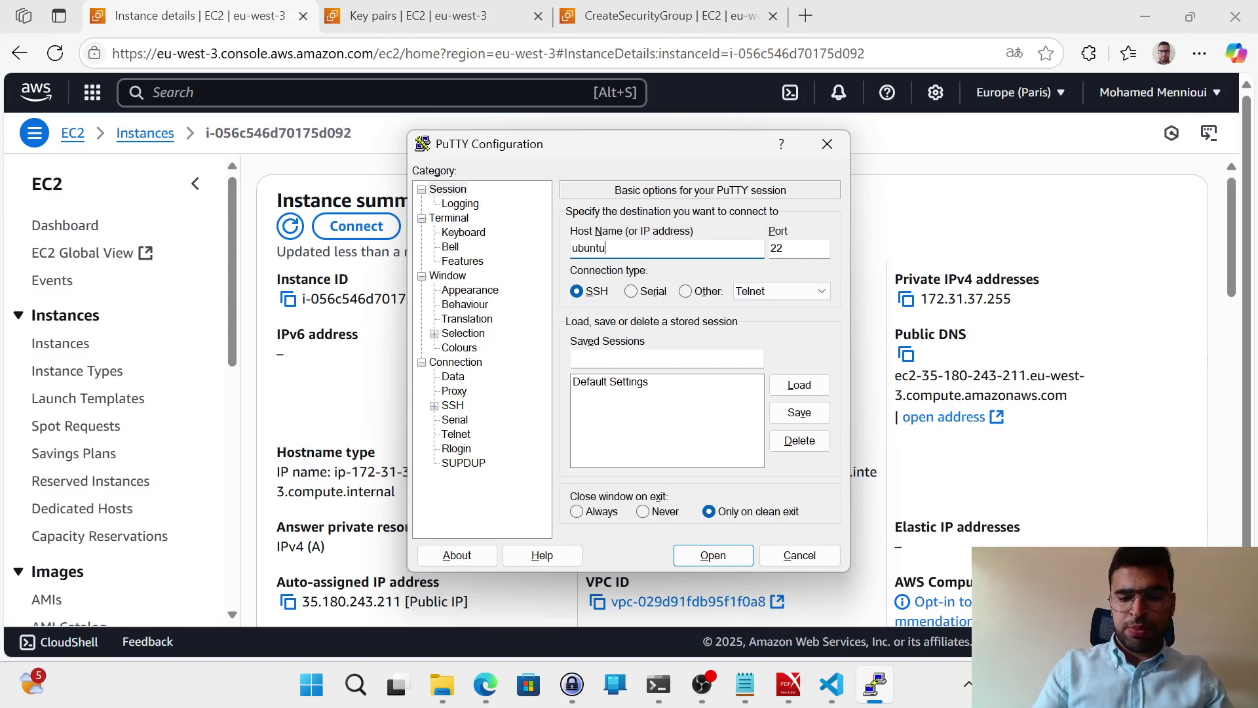
pyautogui.write('@')
pyautogui.hotkey('ctrl', 'v')
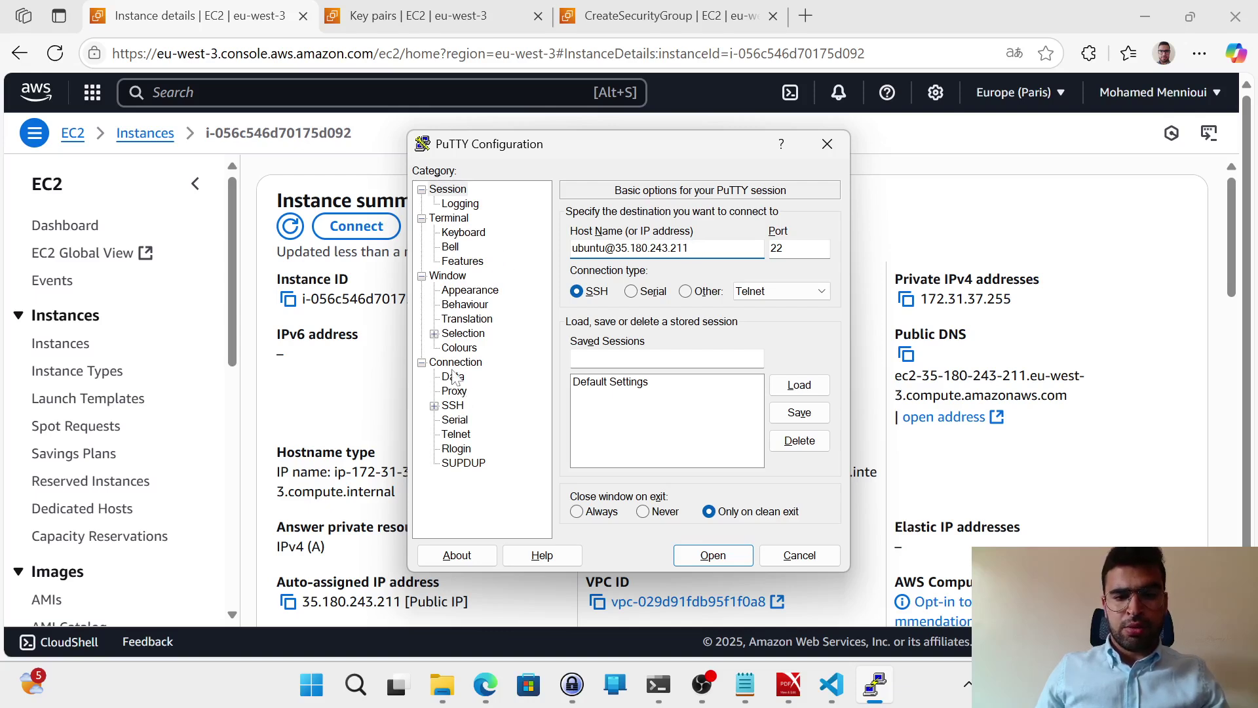
# Choose the key-pair-test file from the Téléchargements folder as the private key in PuTTY's SSH authentication credentials
pyautogui.click(454, 405)
pyautogui.click(433, 405)
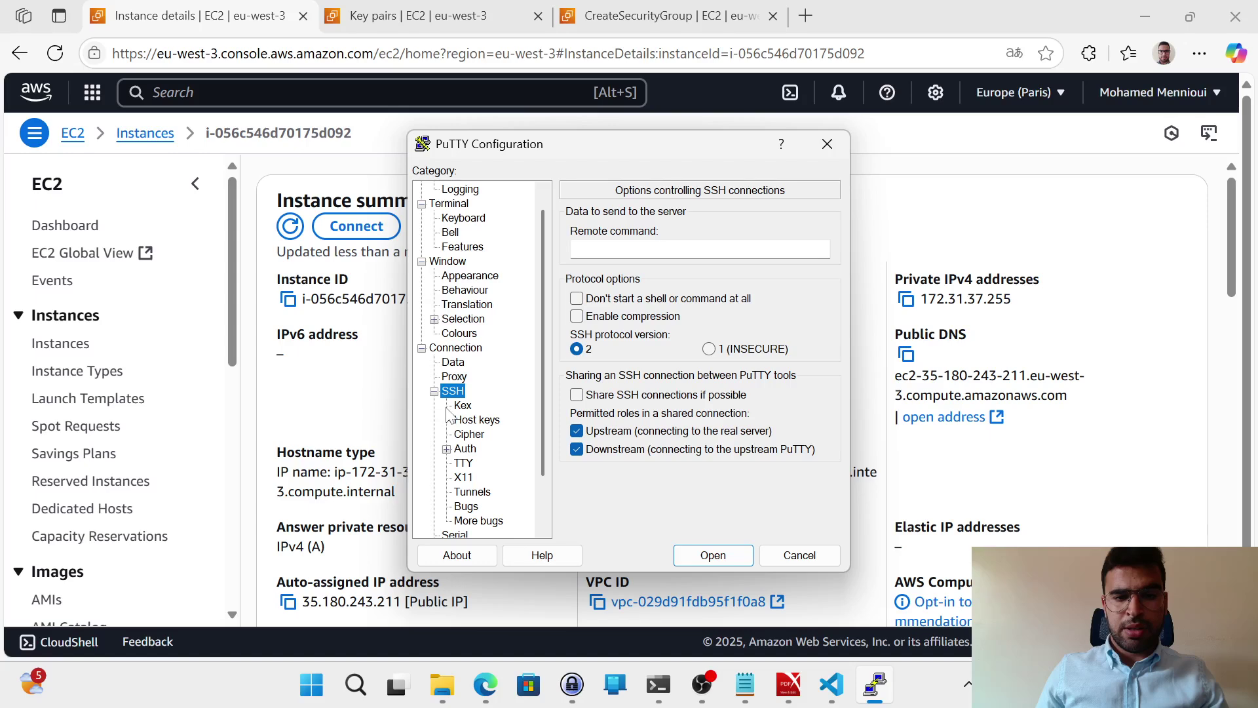
pyautogui.click(447, 450)
pyautogui.click(491, 463)
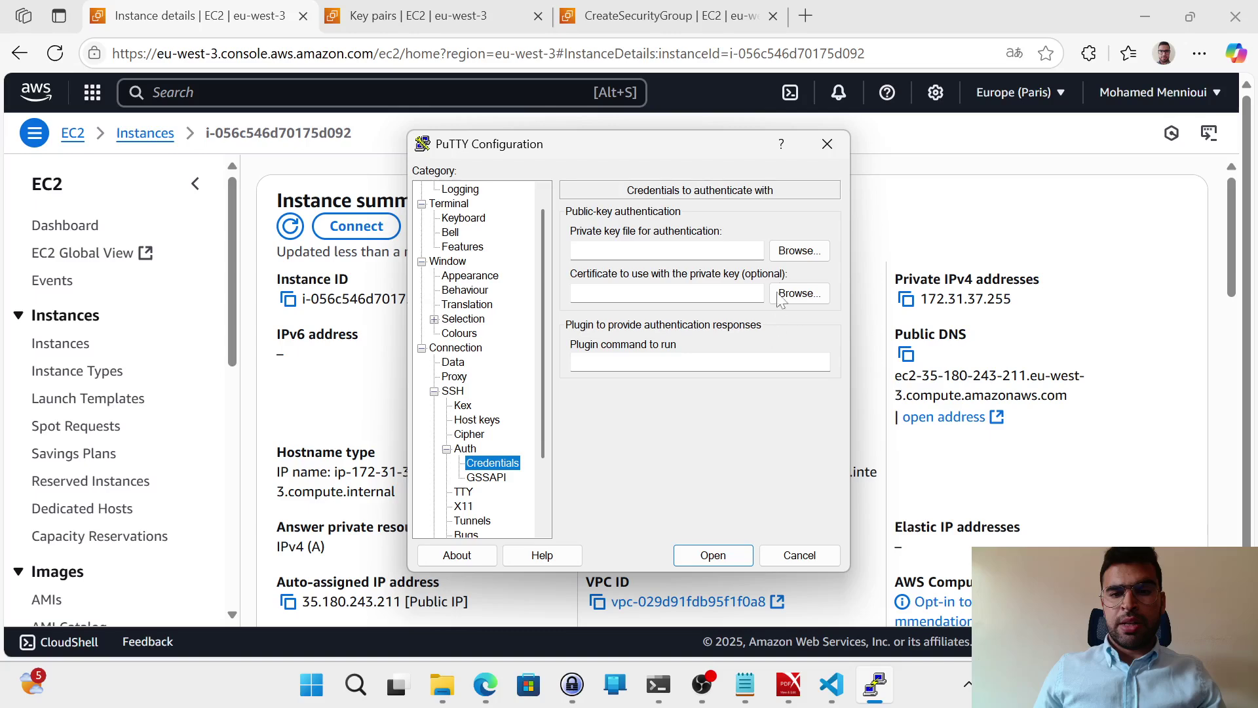
pyautogui.click(791, 255)
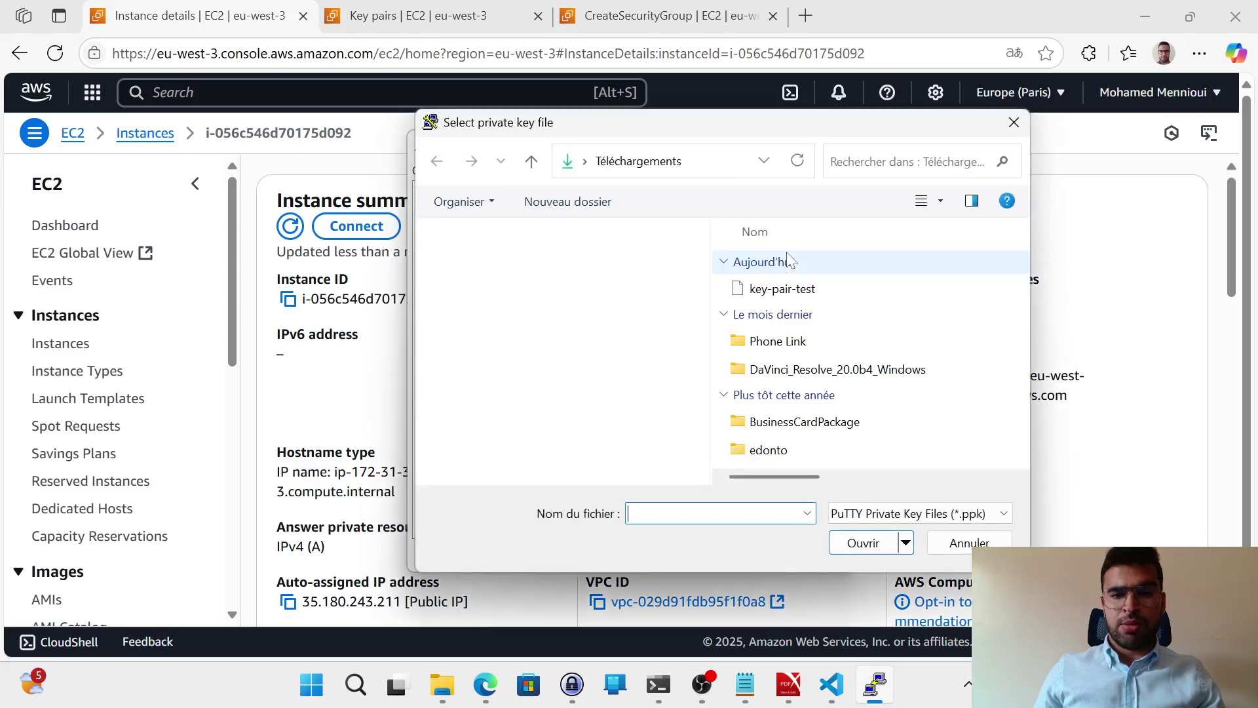
pyautogui.click(783, 292)
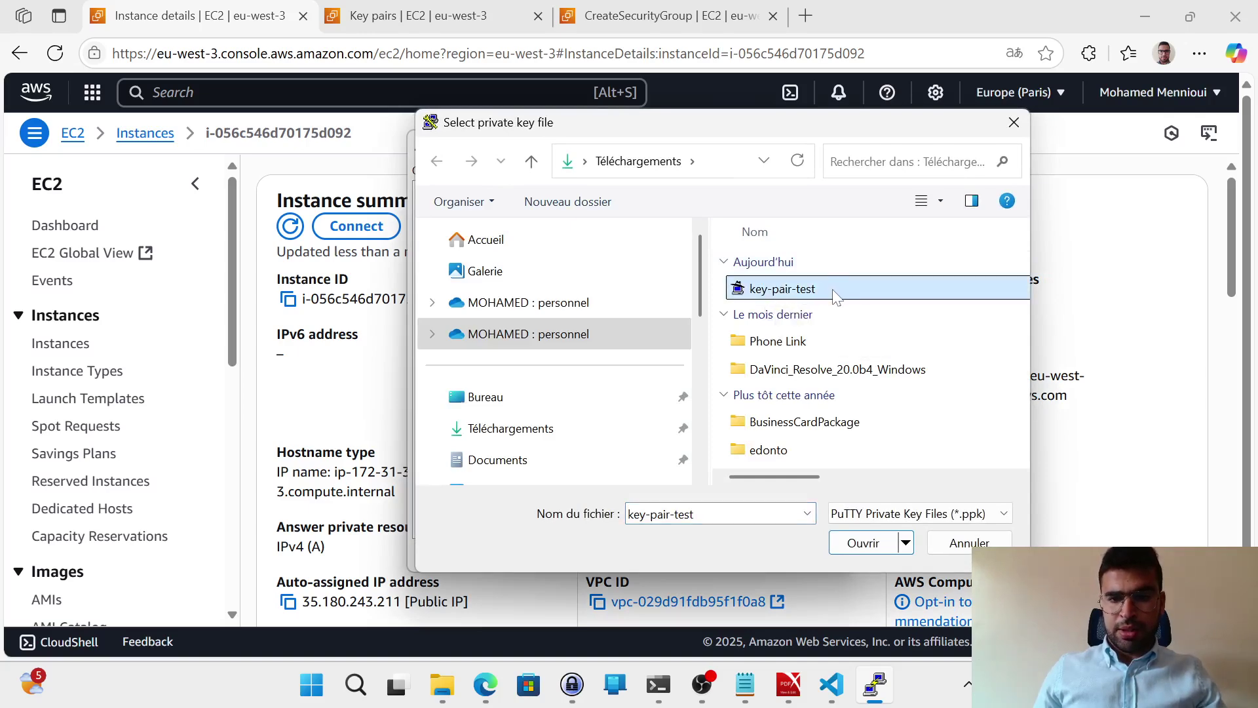
pyautogui.click(860, 545)
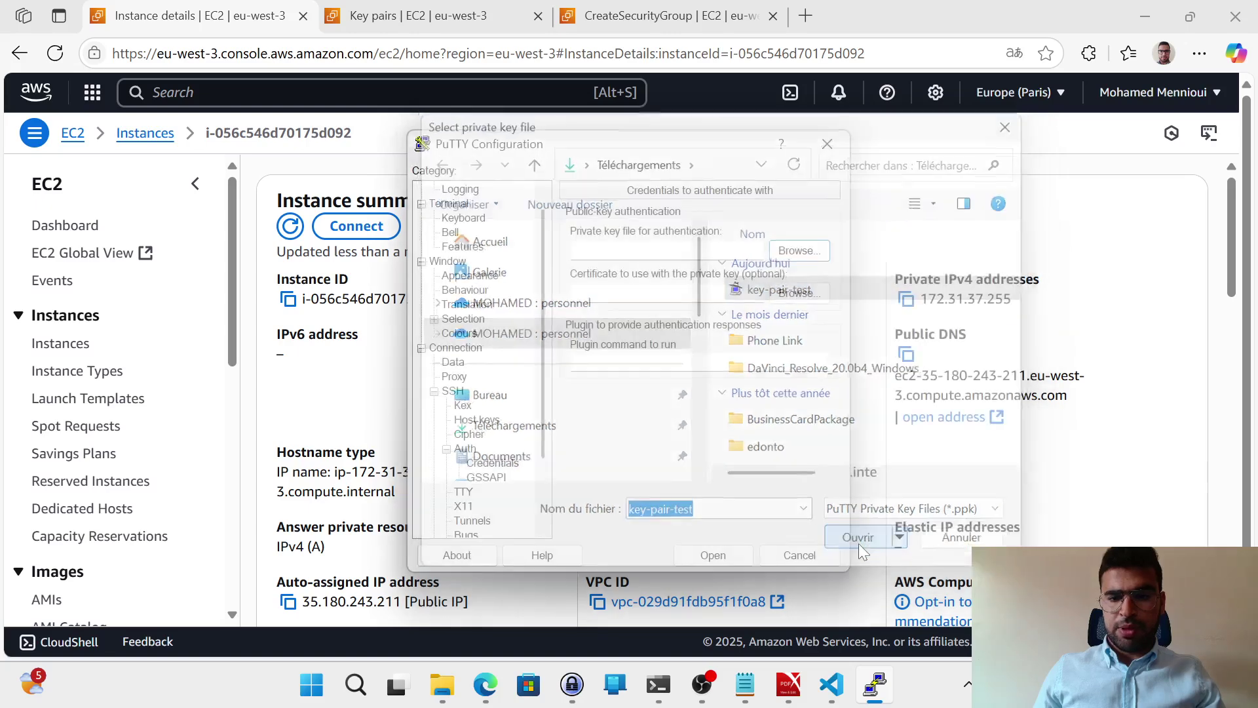
# Open the SSH session in a maximized terminal and list the home directory's contents with ls
pyautogui.click(713, 556)
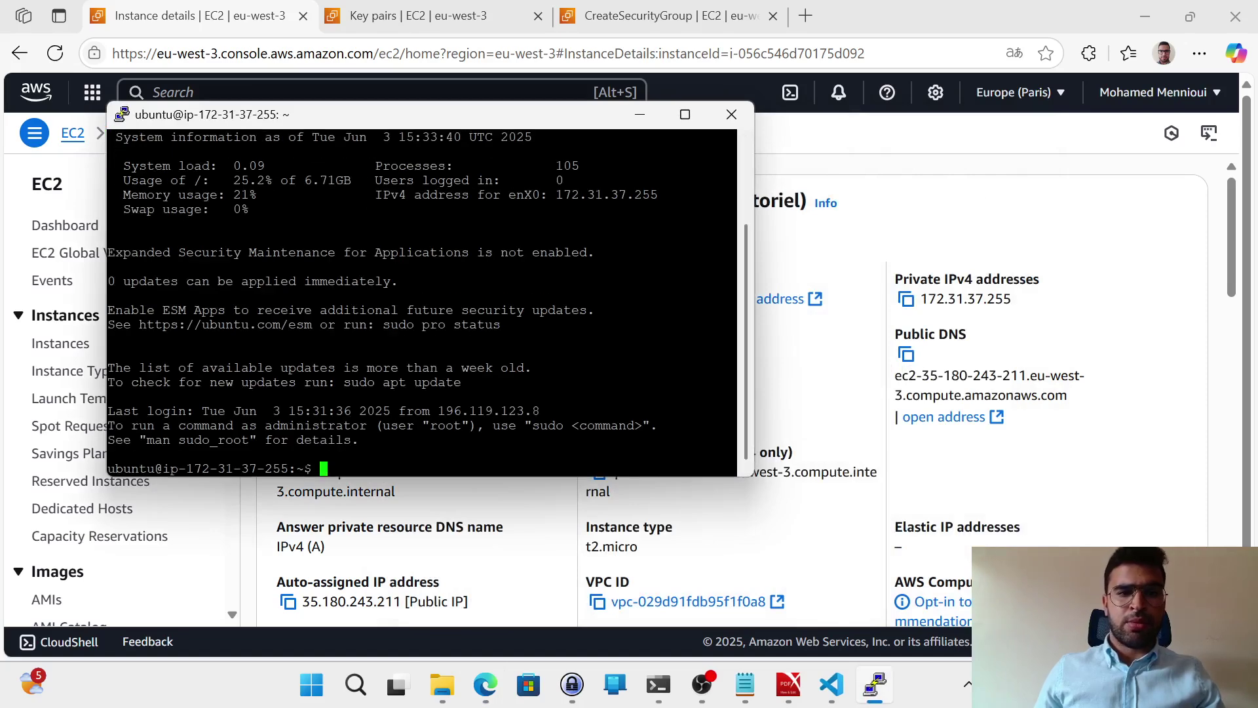
pyautogui.click(686, 115)
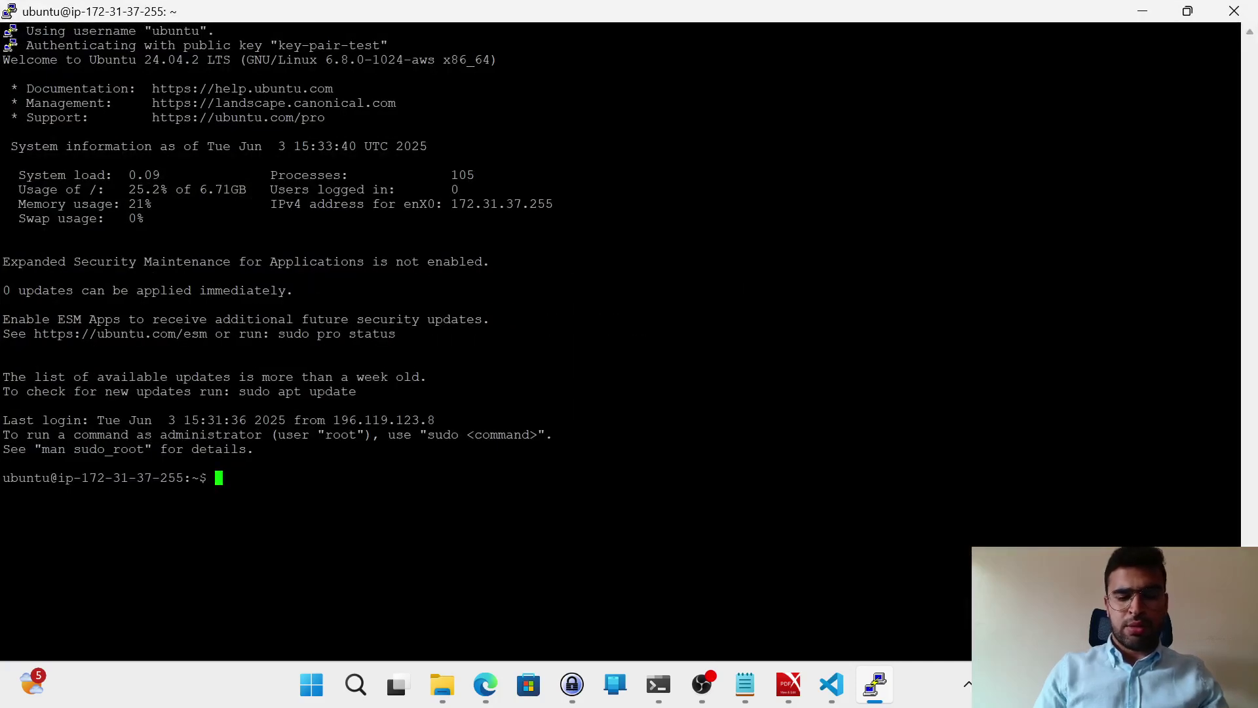
pyautogui.write('ls')
pyautogui.press('Return')
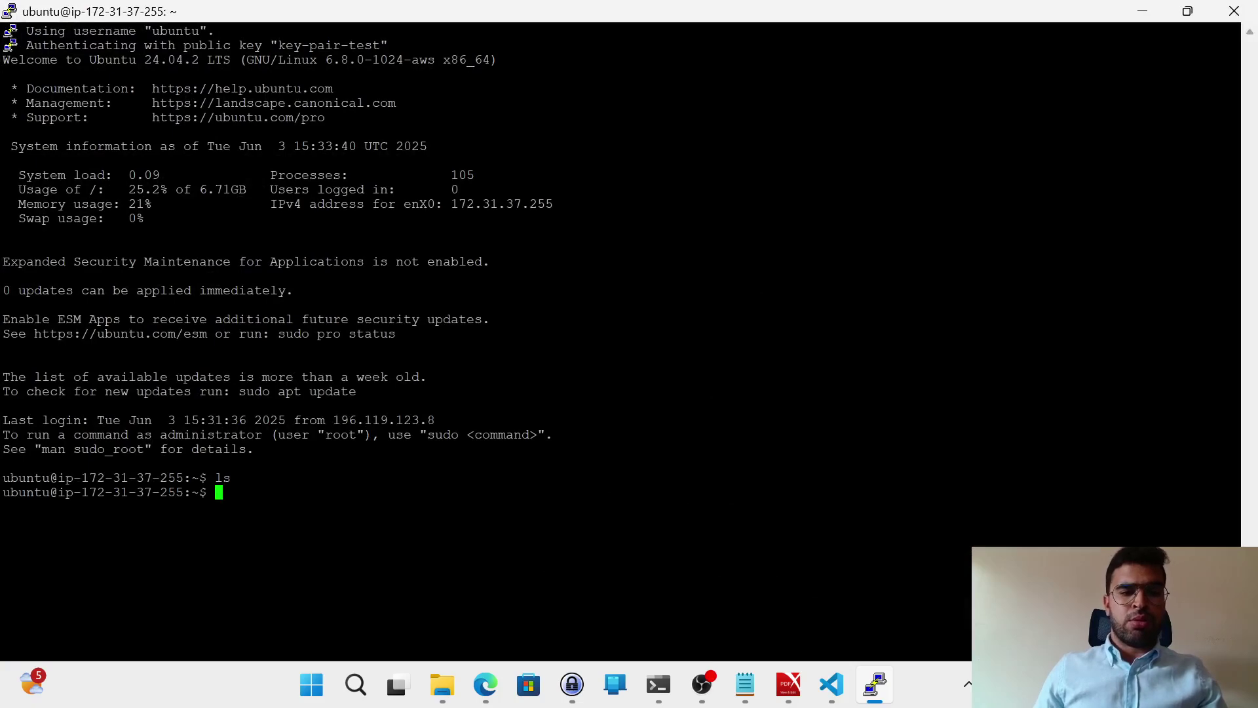